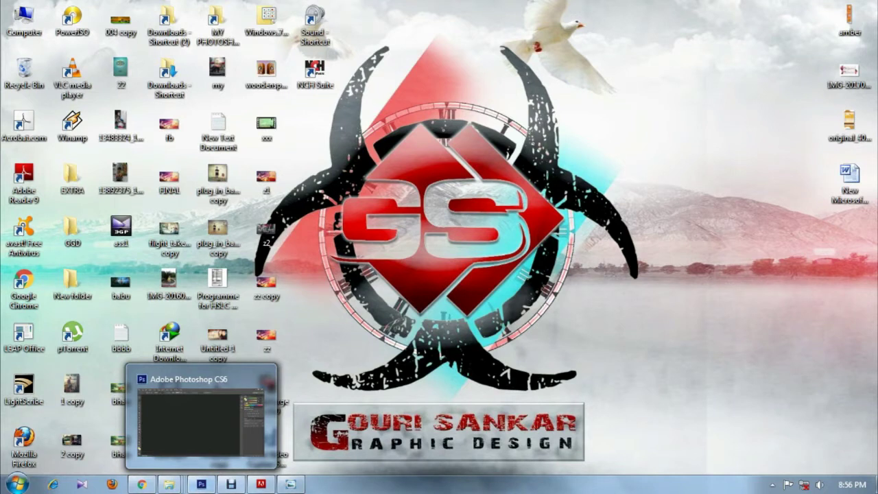
Refresh the desktop, then bring up the graphic-design YouTube channel page in Chrome
right_click(458, 212)
left_click(493, 250)
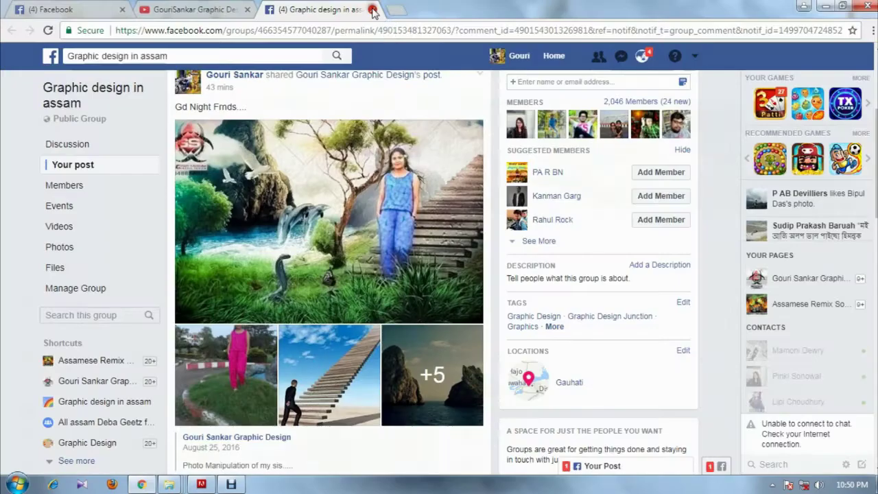
scroll(303, 322, "down", 4)
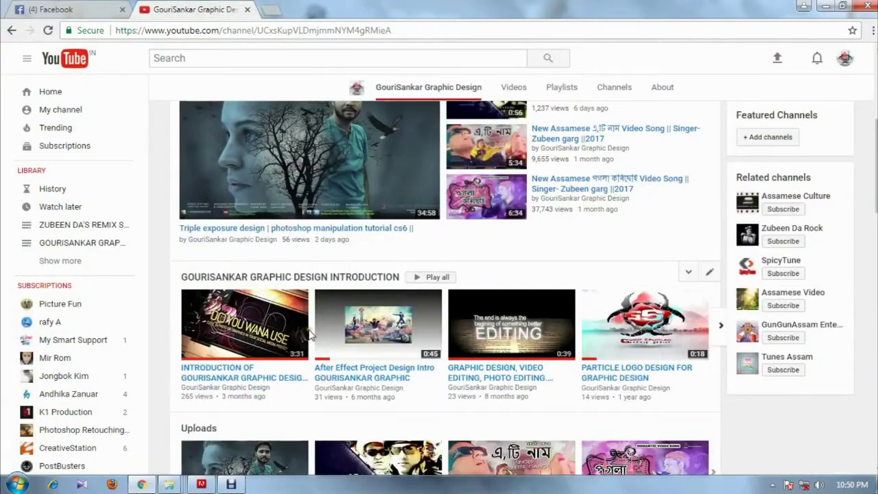
Scroll down through the channel page's video shelves
scroll(310, 334, "down", 3)
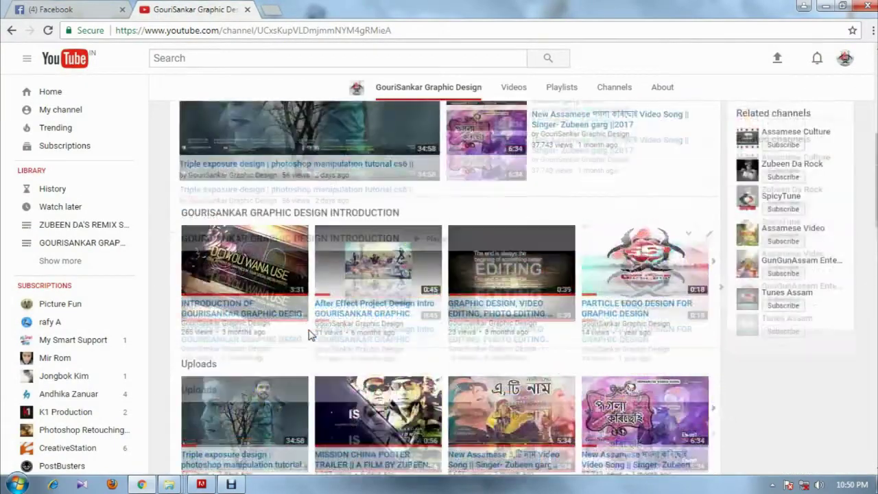
scroll(308, 334, "up", 4)
scroll(309, 334, "up", 1)
scroll(308, 334, "up", 1)
scroll(308, 334, "down", 1)
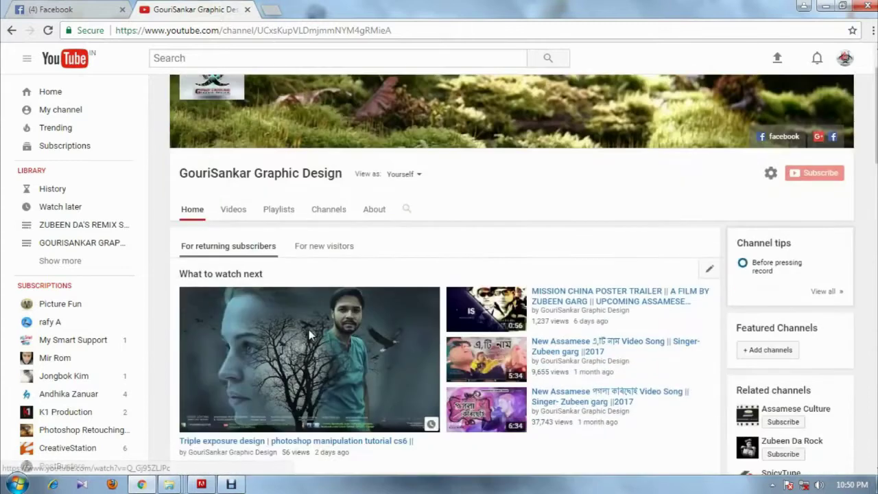
scroll(312, 336, "down", 2)
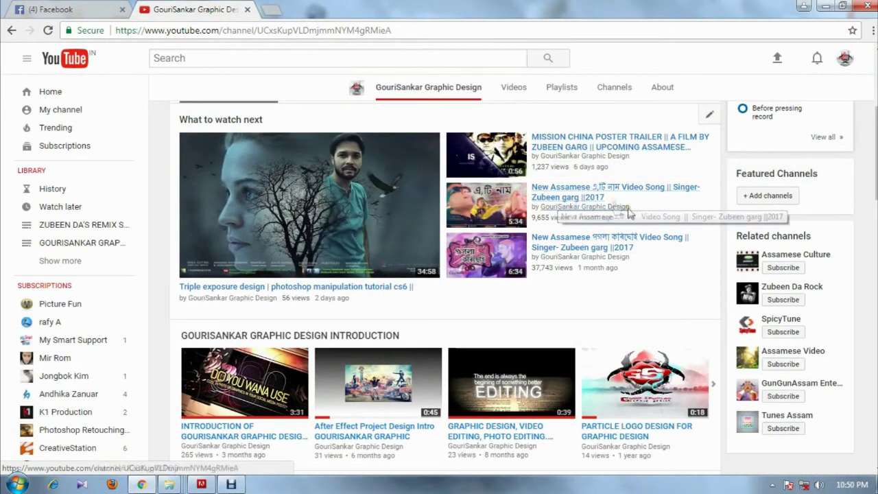
scroll(594, 254, "down", 2)
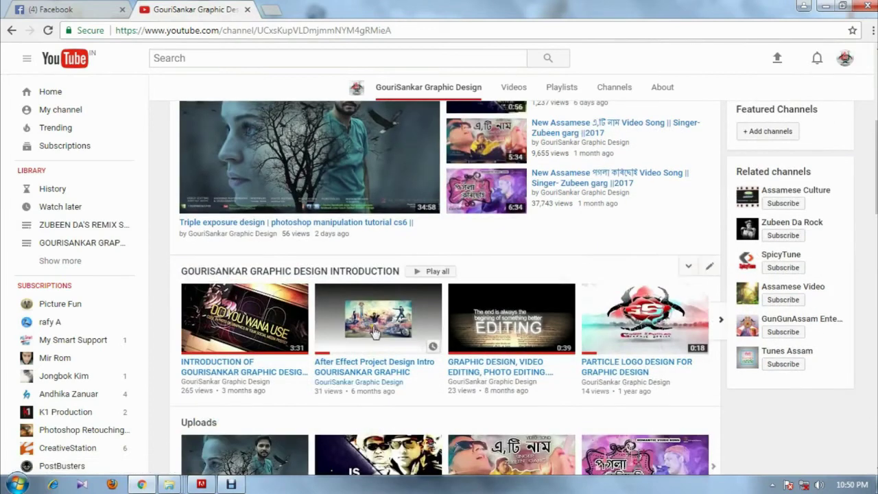
scroll(463, 306, "down", 1)
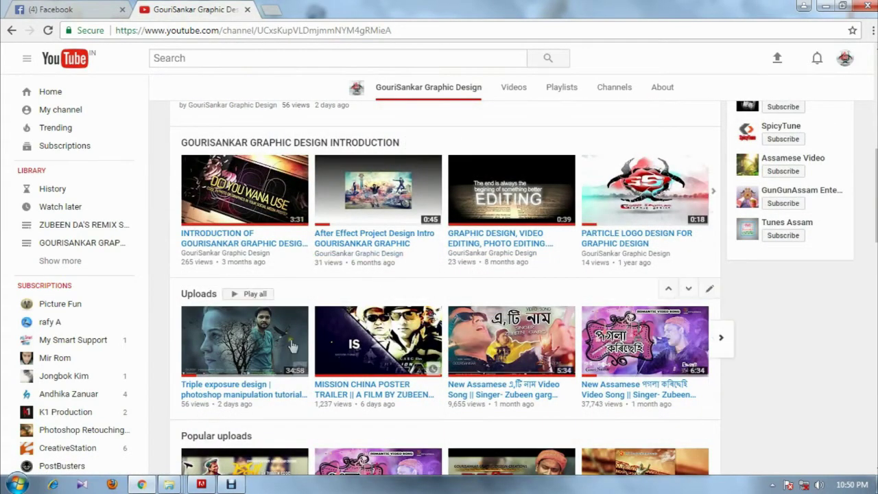
scroll(302, 314, "down", 1)
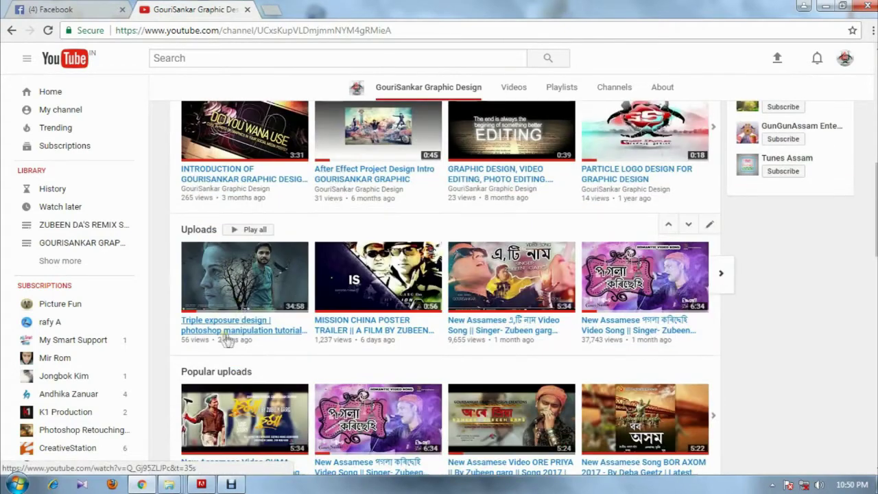
scroll(425, 351, "down", 1)
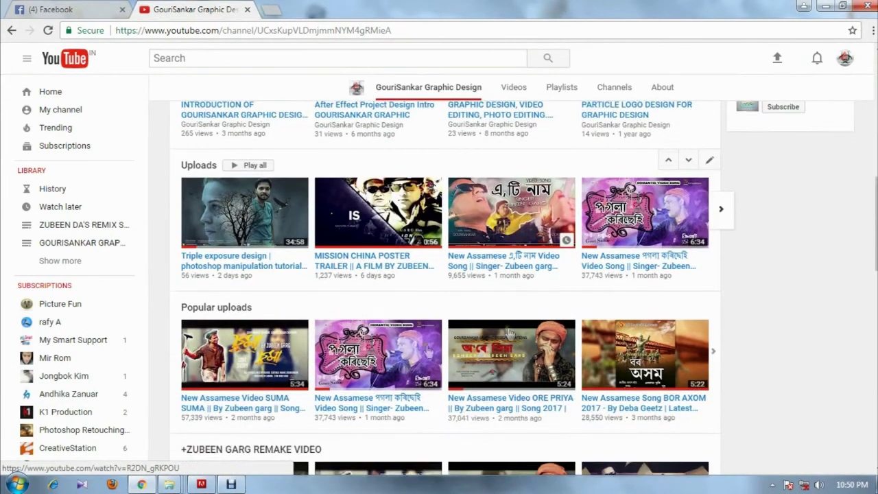
scroll(426, 350, "down", 1)
scroll(425, 350, "down", 2)
scroll(425, 351, "down", 1)
scroll(425, 350, "down", 2)
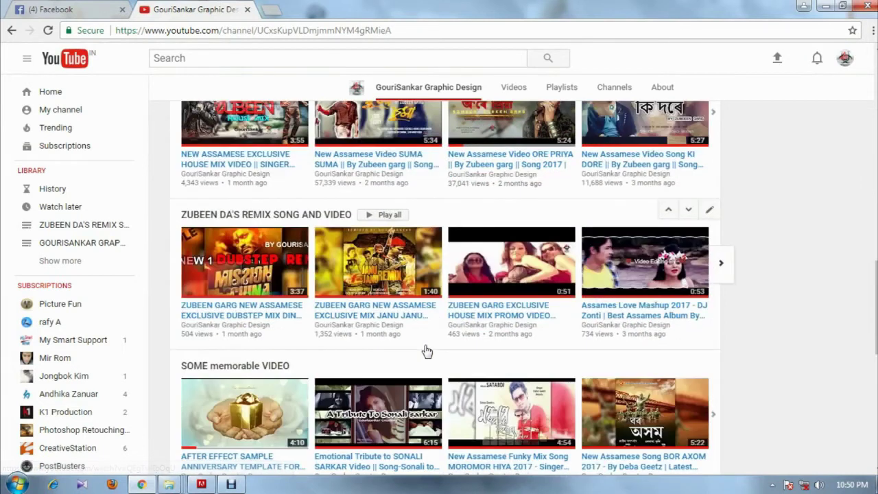
scroll(425, 350, "down", 1)
mouse_move(644, 349)
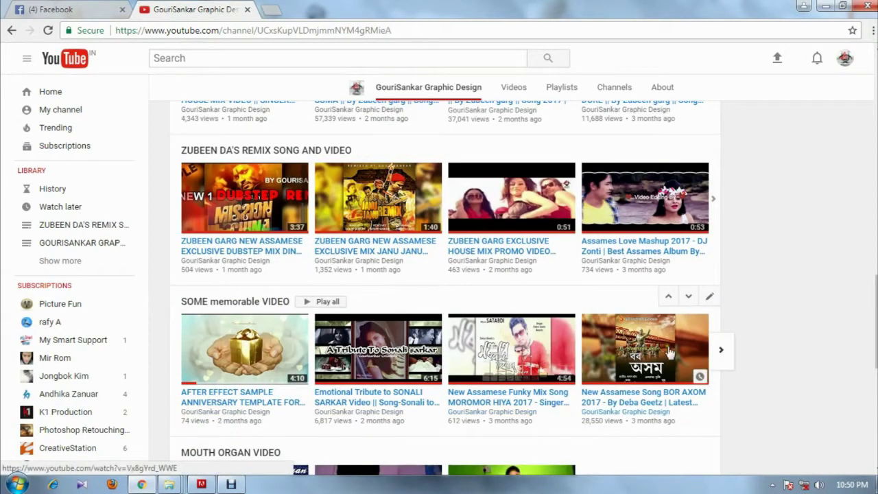
Page along the memorable-videos and project-videos shelves to reach the project playlist
left_click(719, 351)
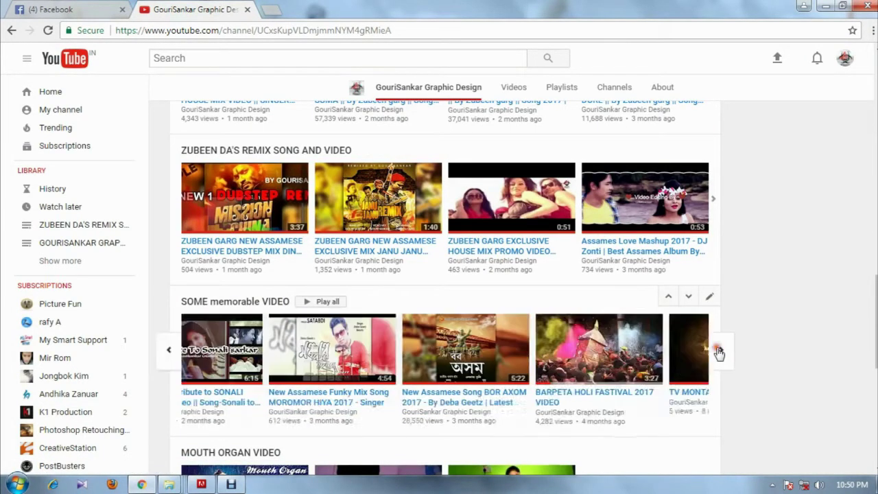
left_click(717, 354)
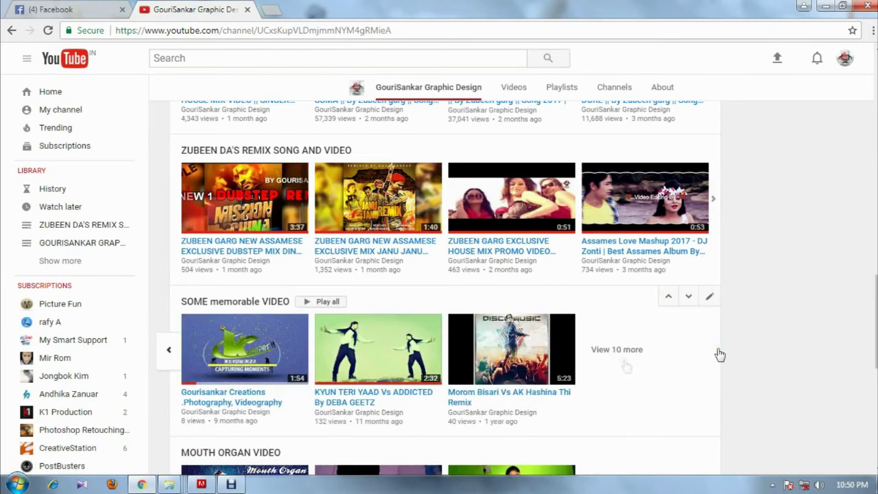
scroll(394, 389, "down", 3)
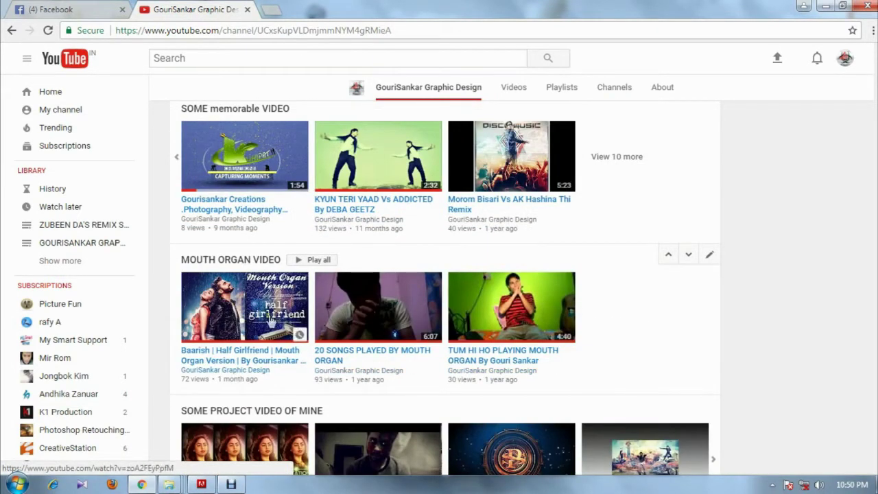
scroll(400, 390, "down", 2)
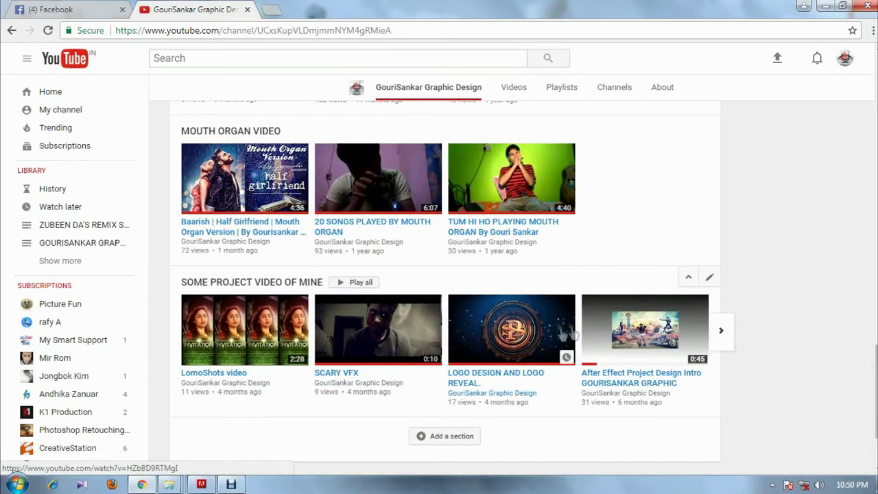
left_click(717, 336)
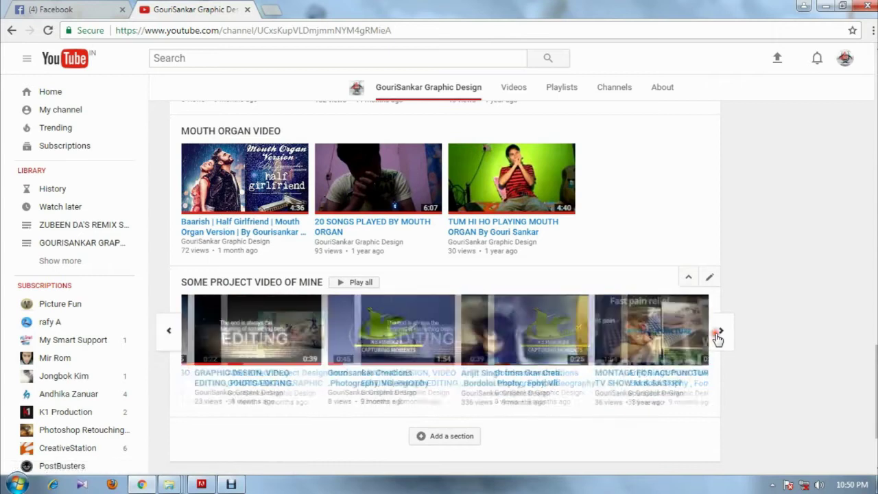
left_click(717, 336)
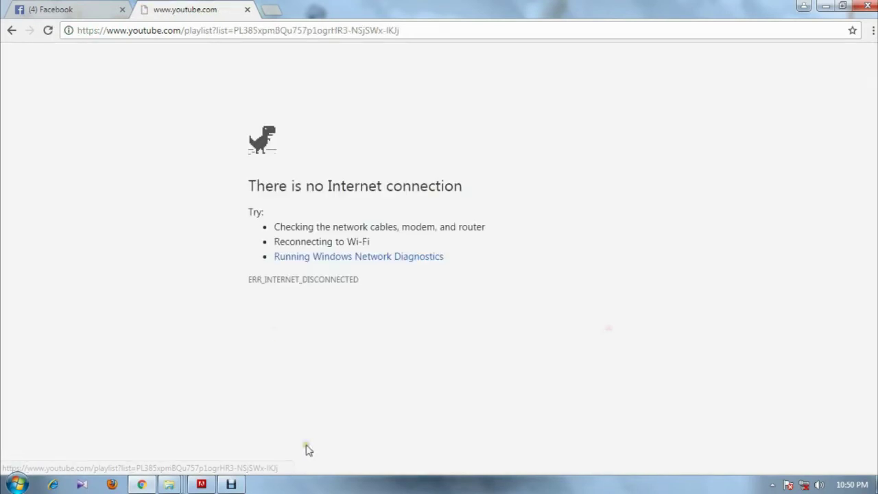
left_click(13, 31)
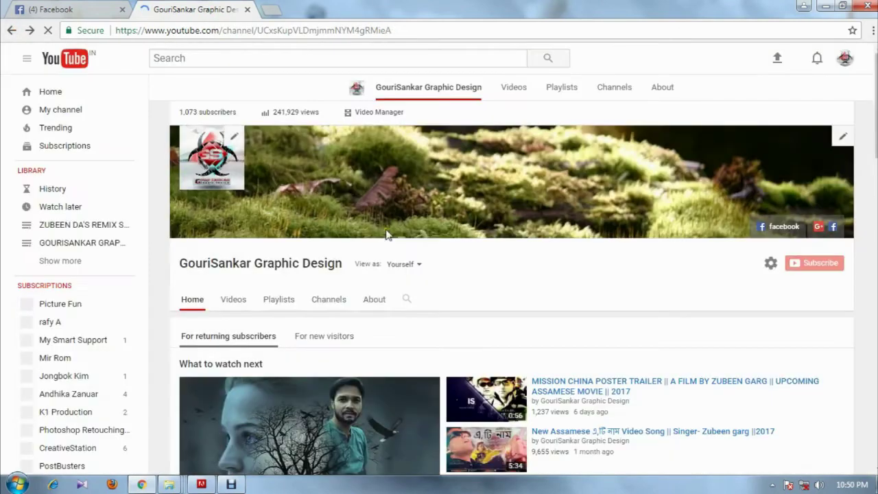
scroll(437, 335, "down", 15)
scroll(437, 335, "up", 5)
scroll(437, 335, "up", 10)
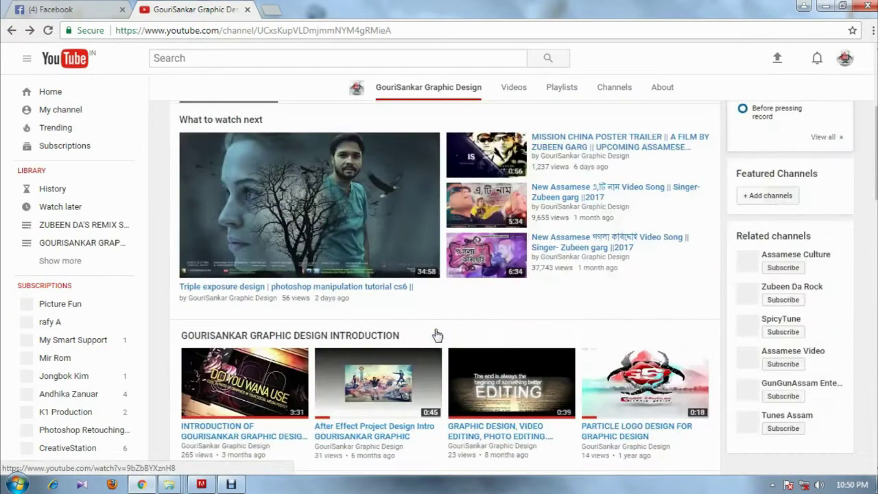
scroll(438, 335, "up", 3)
scroll(349, 282, "down", 4)
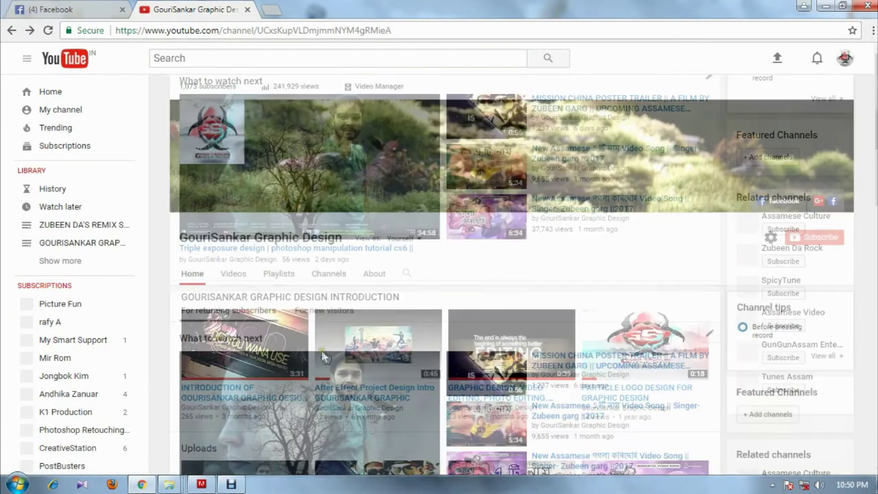
scroll(355, 218, "up", 1)
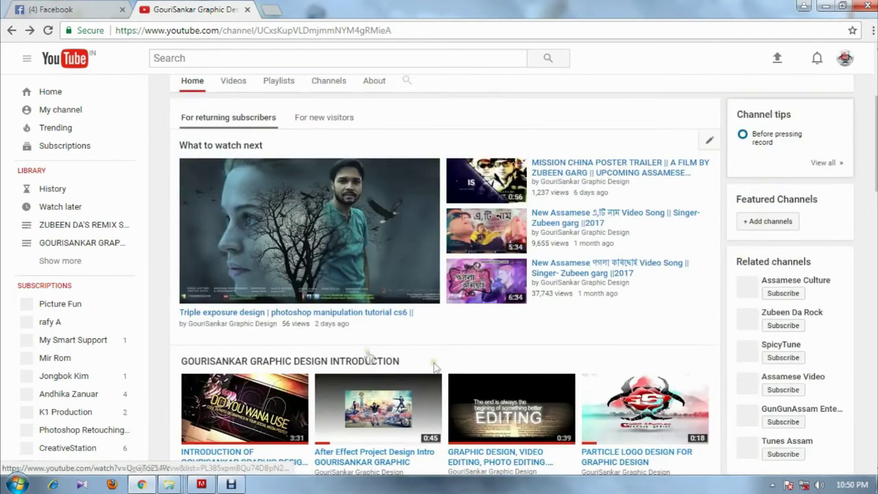
scroll(371, 300, "up", 1)
scroll(371, 300, "up", 2)
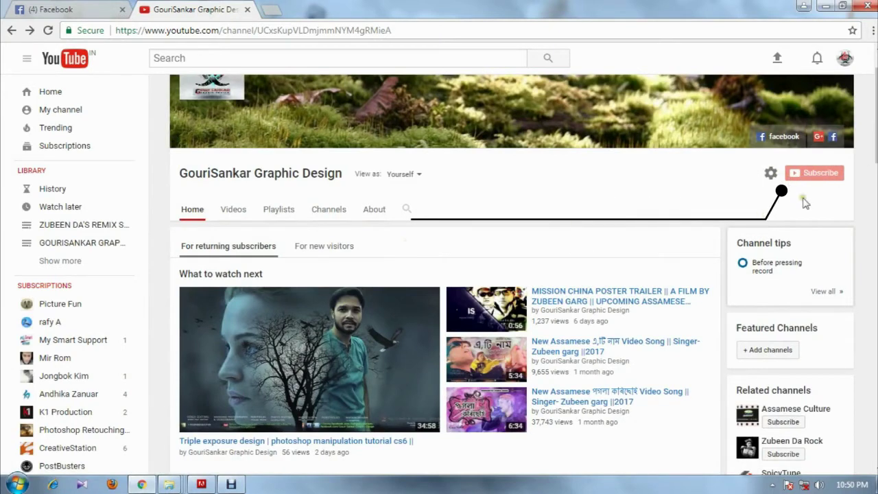
scroll(392, 303, "up", 2)
scroll(391, 302, "down", 1)
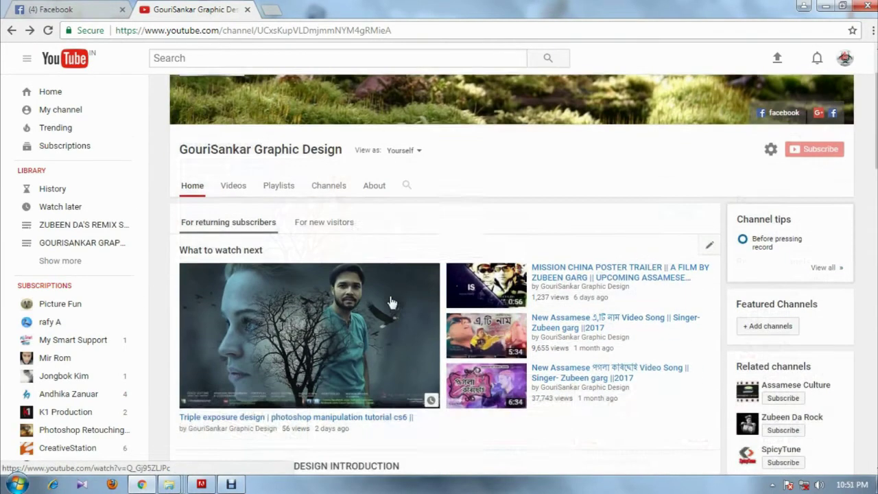
scroll(392, 302, "down", 2)
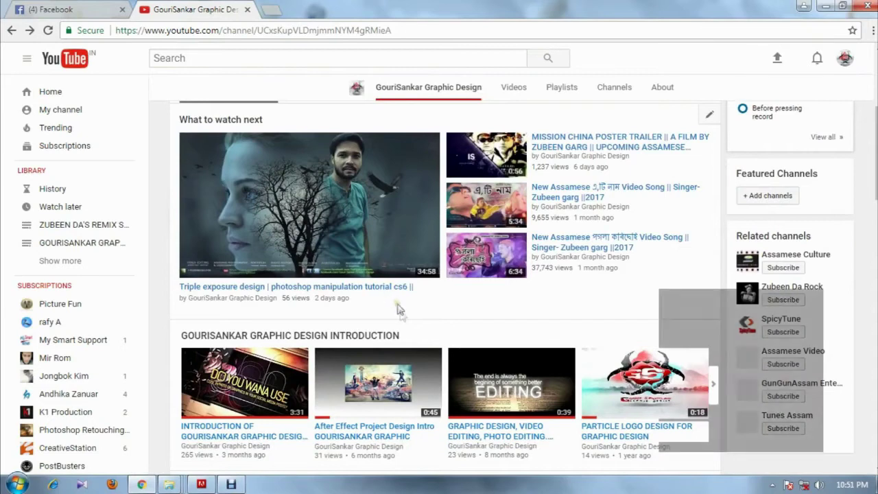
scroll(392, 302, "down", 3)
scroll(403, 317, "down", 3)
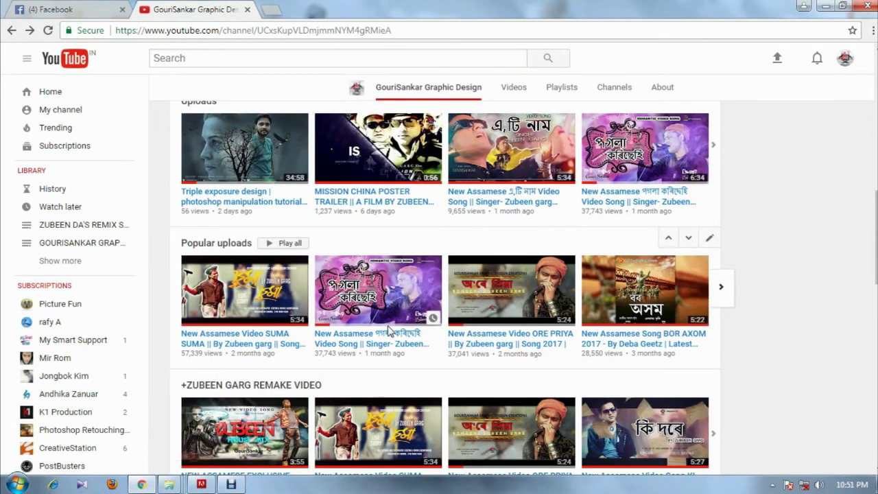
scroll(389, 331, "down", 3)
mouse_move(444, 260)
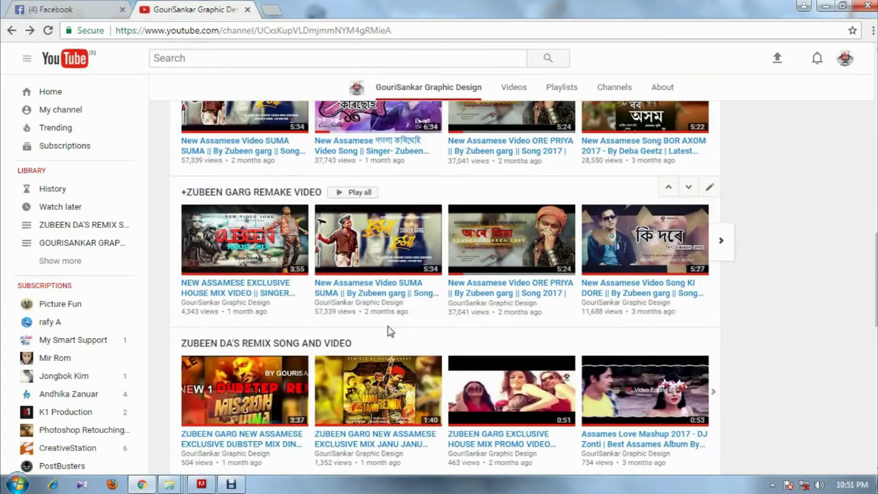
scroll(377, 213, "up", 1)
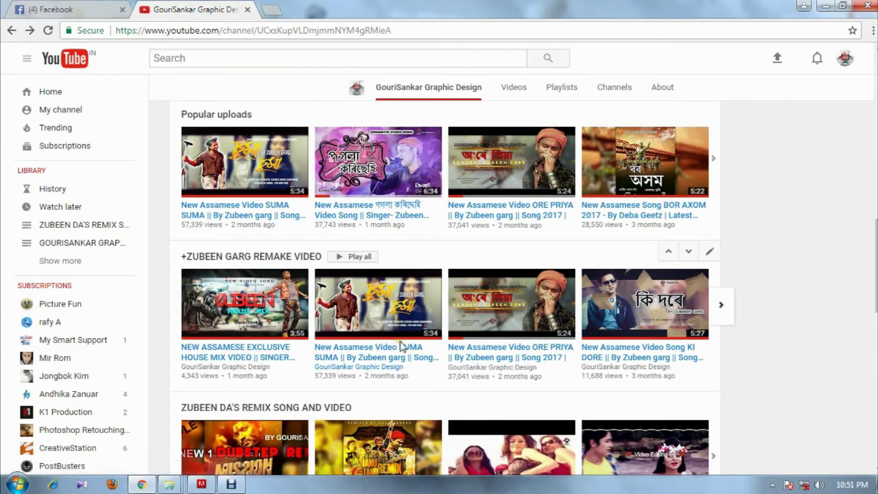
scroll(403, 348, "down", 3)
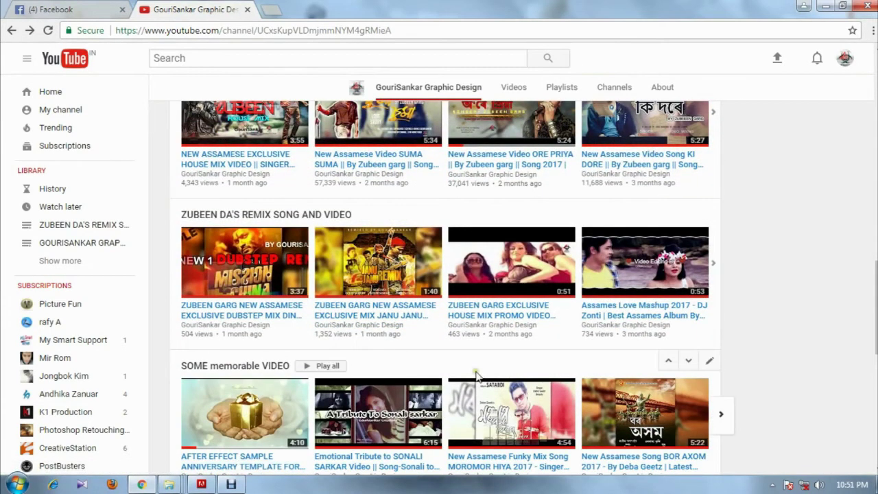
scroll(476, 375, "down", 2)
mouse_move(460, 379)
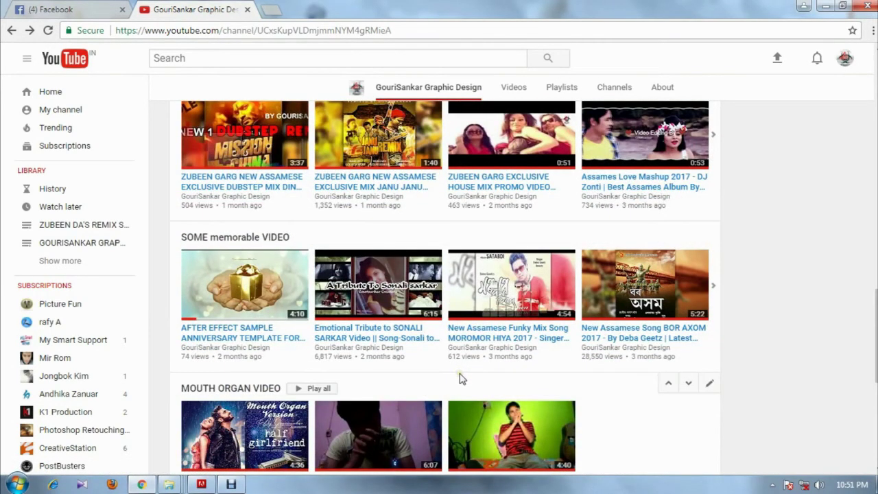
scroll(461, 378, "up", 3)
scroll(460, 377, "up", 3)
scroll(461, 378, "up", 2)
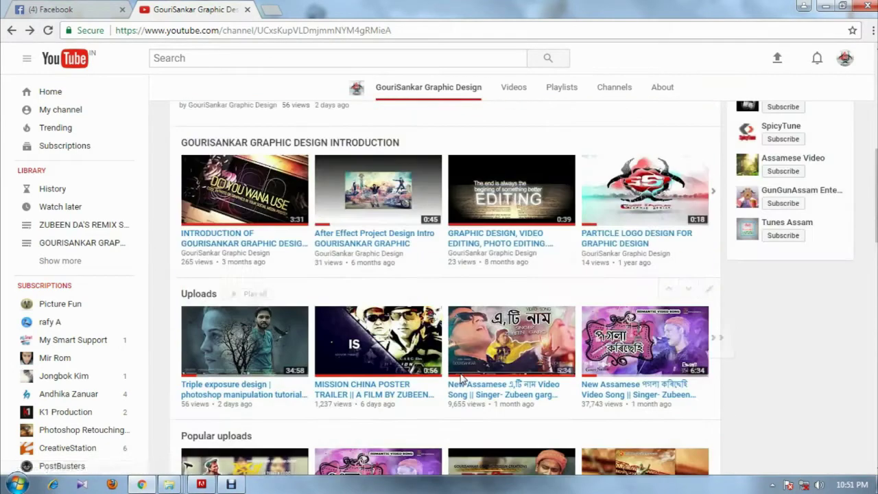
scroll(462, 379, "up", 1)
scroll(460, 378, "up", 3)
scroll(460, 378, "up", 2)
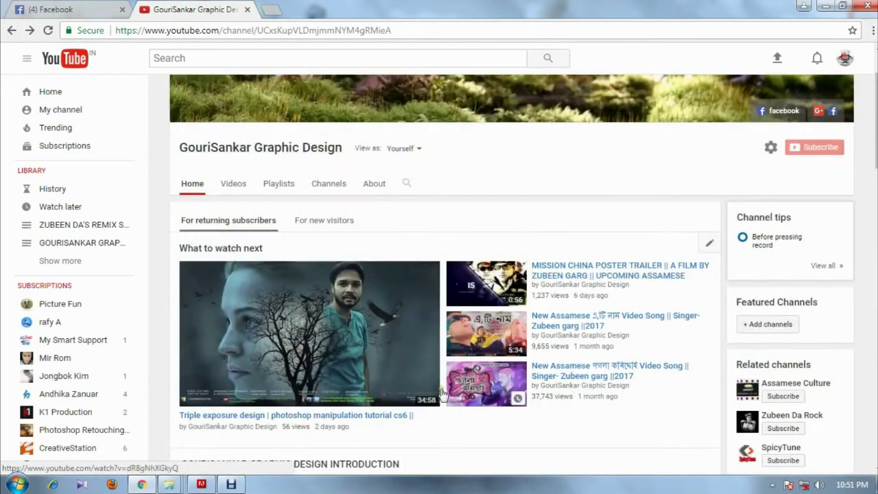
scroll(401, 368, "down", 3)
scroll(401, 369, "down", 2)
scroll(437, 338, "down", 1)
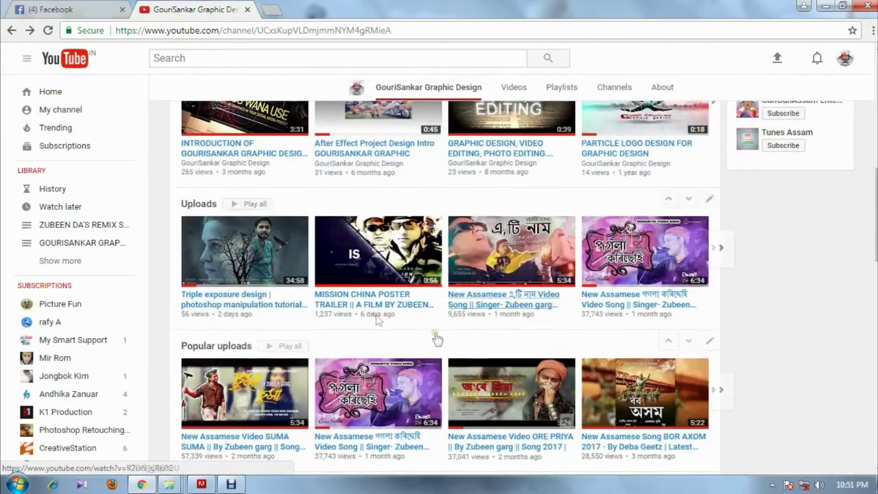
scroll(460, 391, "down", 1)
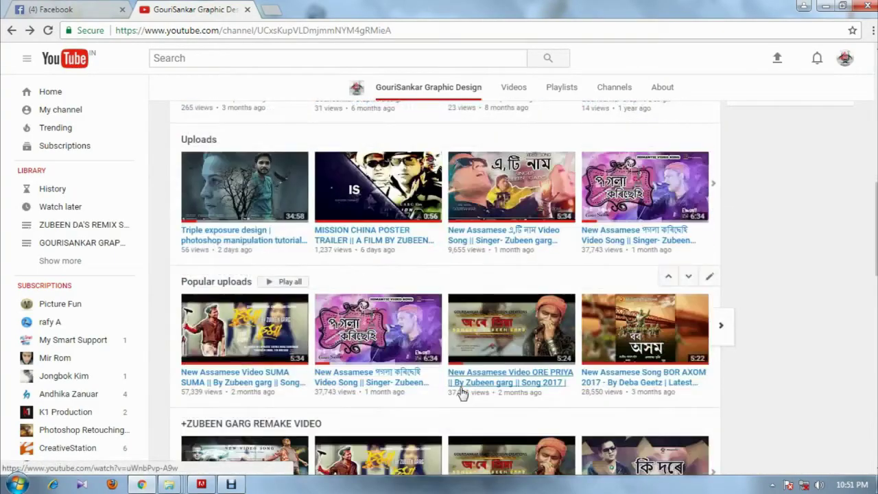
scroll(462, 392, "down", 1)
scroll(461, 392, "down", 1)
scroll(461, 393, "down", 1)
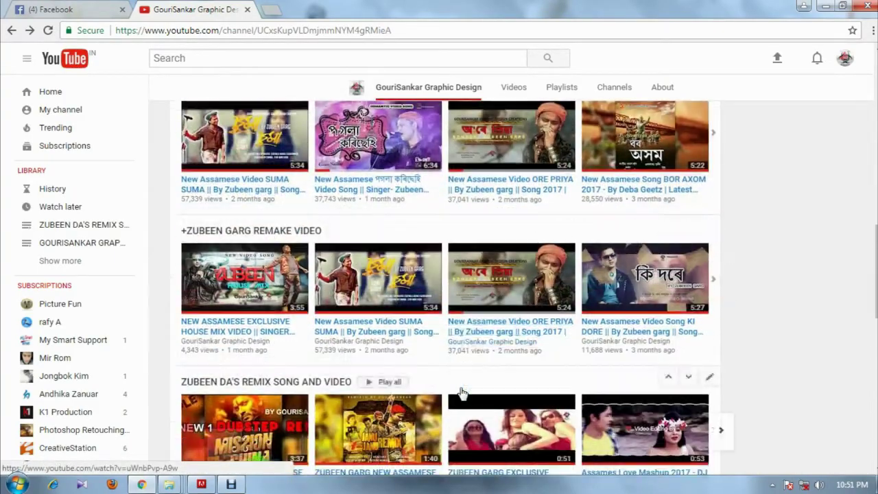
scroll(460, 393, "down", 1)
scroll(462, 392, "down", 2)
scroll(461, 392, "down", 1)
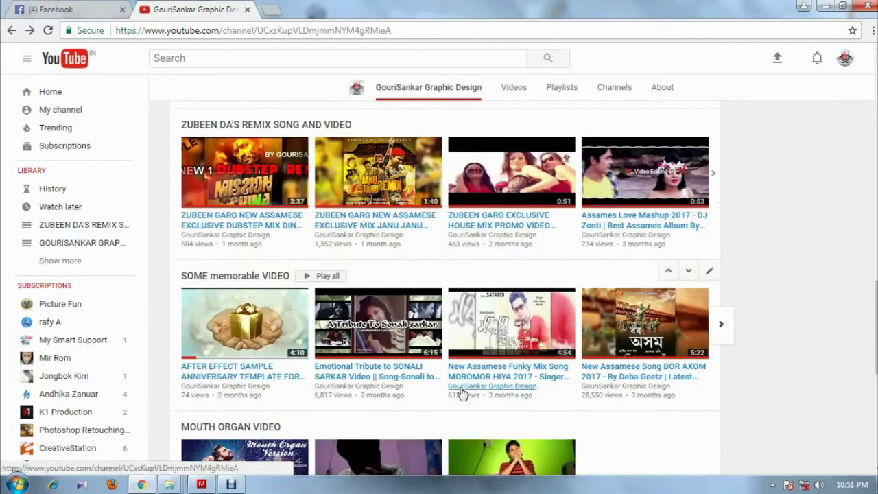
scroll(461, 393, "down", 1)
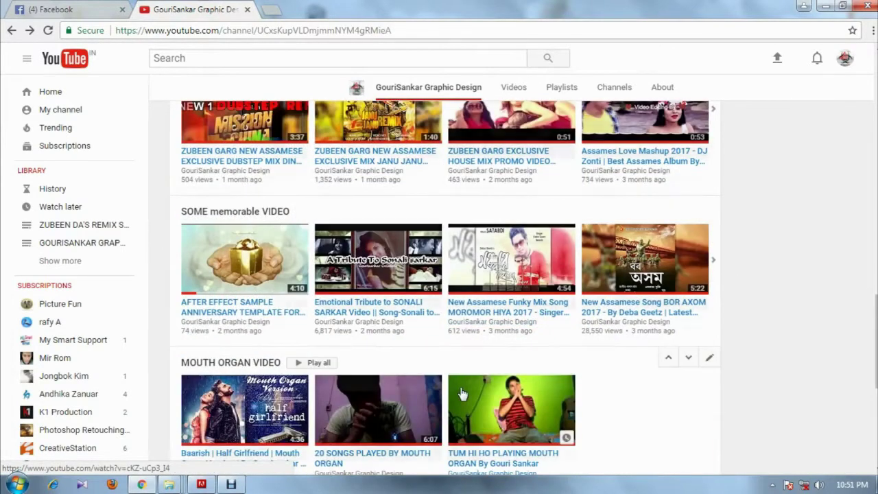
scroll(461, 392, "up", 5)
scroll(461, 392, "up", 4)
scroll(462, 392, "up", 4)
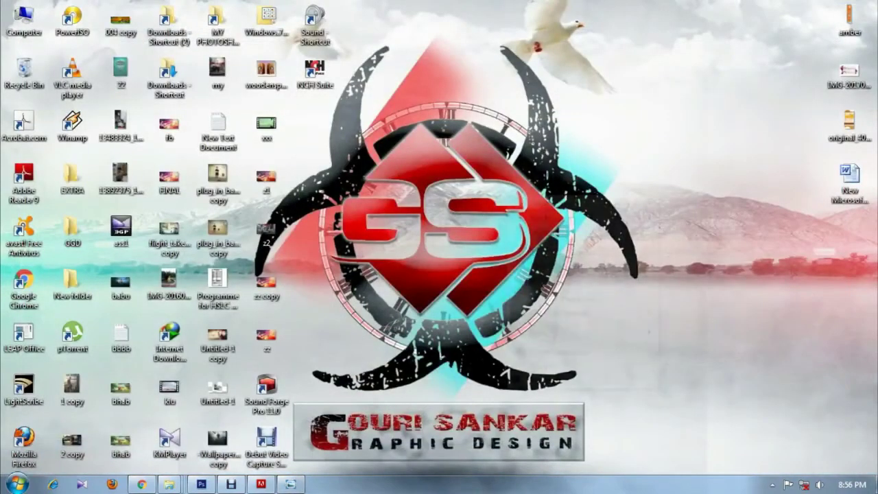
Refresh the desktop with the poster image put away
right_click(507, 194)
left_click(541, 231)
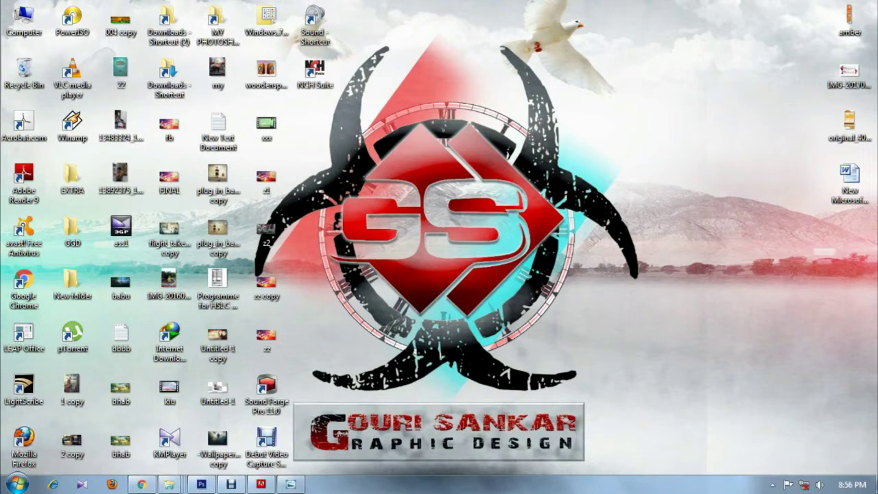
right_click(465, 256)
left_click(480, 294)
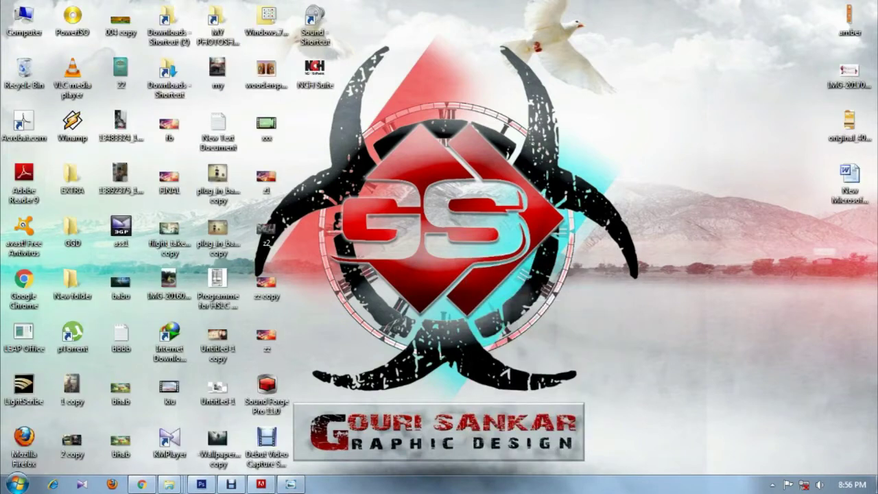
right_click(481, 266)
left_click(518, 304)
right_click(502, 87)
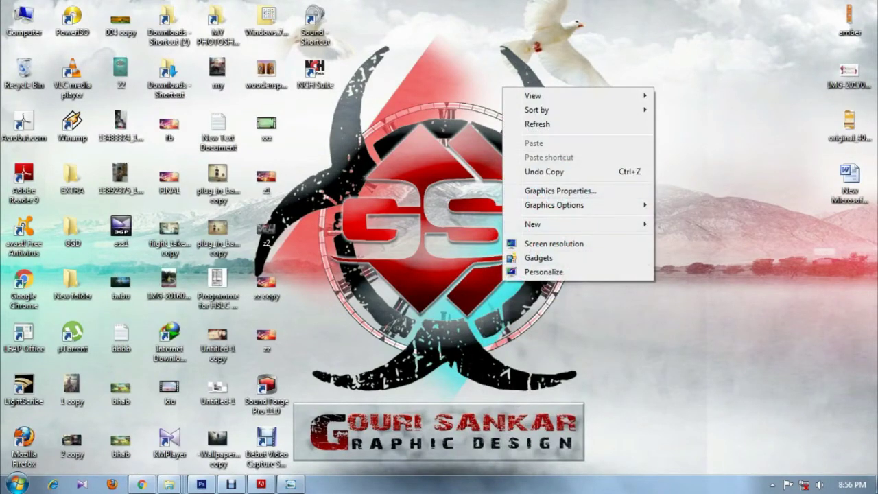
left_click(537, 124)
right_click(535, 129)
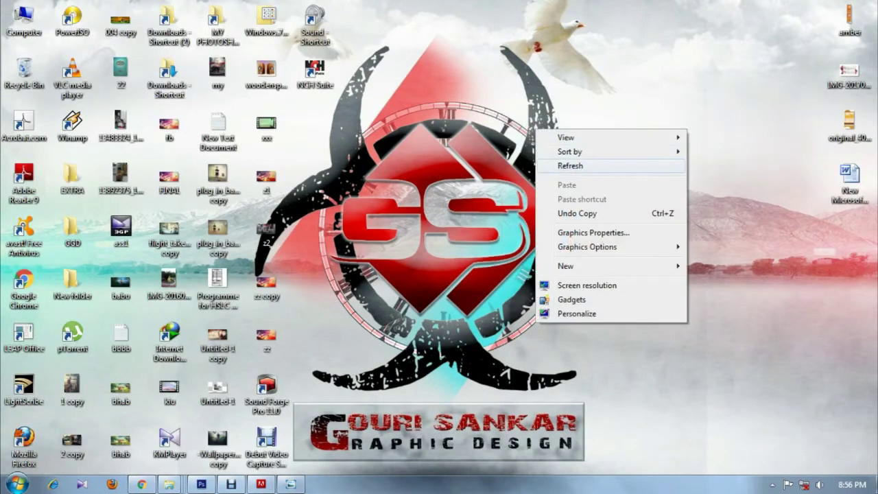
left_click(569, 165)
right_click(548, 144)
left_click(582, 173)
right_click(547, 157)
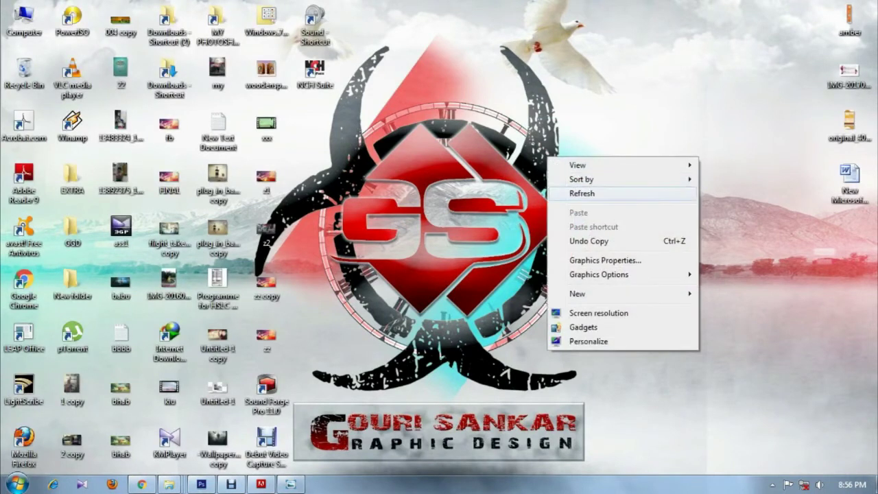
left_click(581, 193)
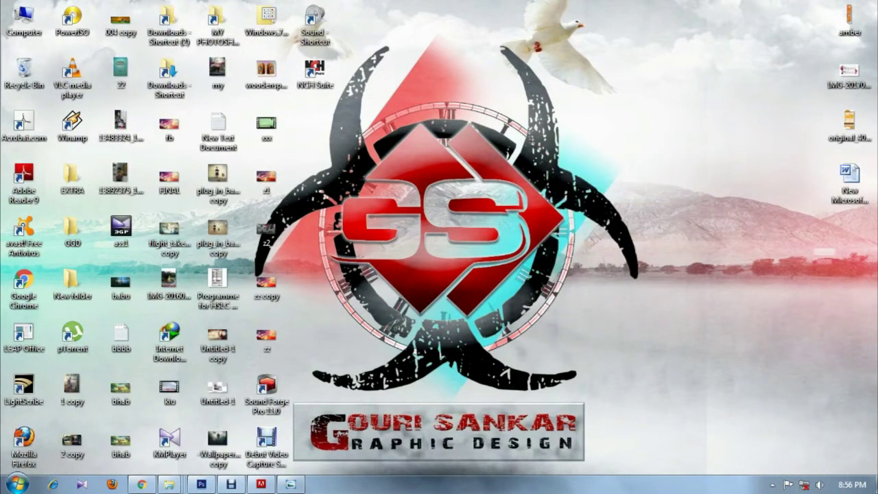
right_click(561, 182)
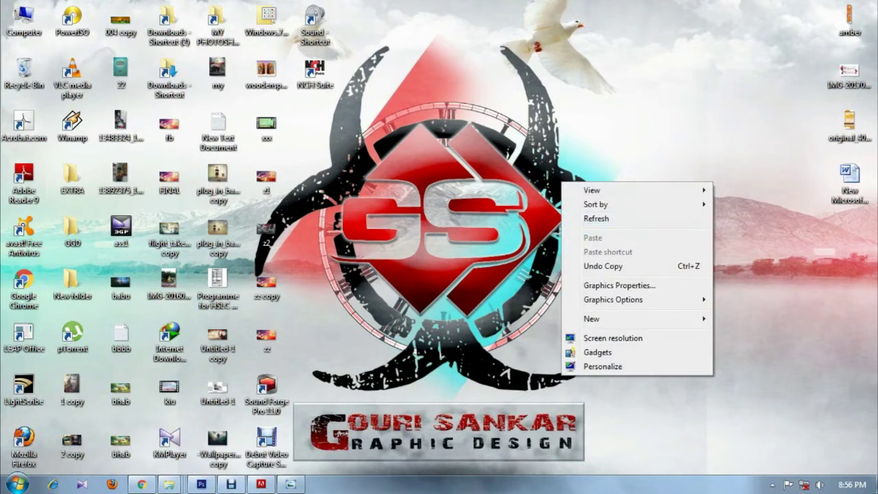
left_click(596, 218)
right_click(567, 183)
left_click(596, 220)
right_click(568, 184)
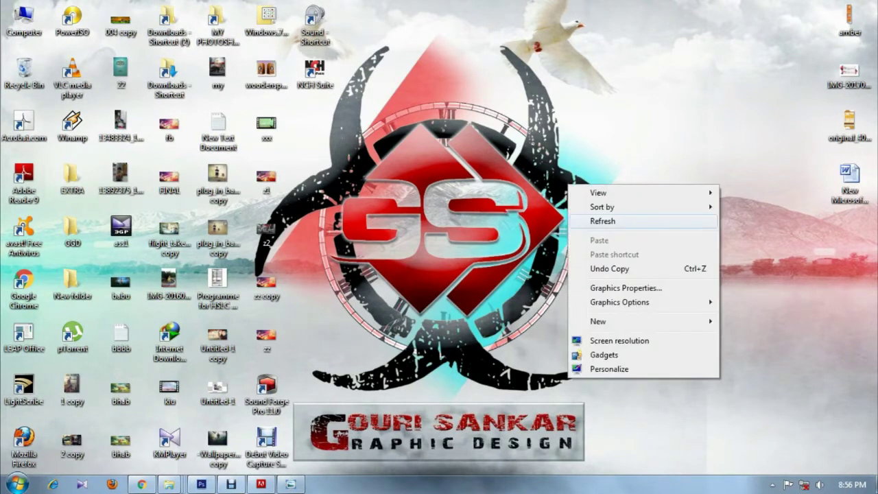
left_click(597, 220)
right_click(525, 180)
left_click(559, 216)
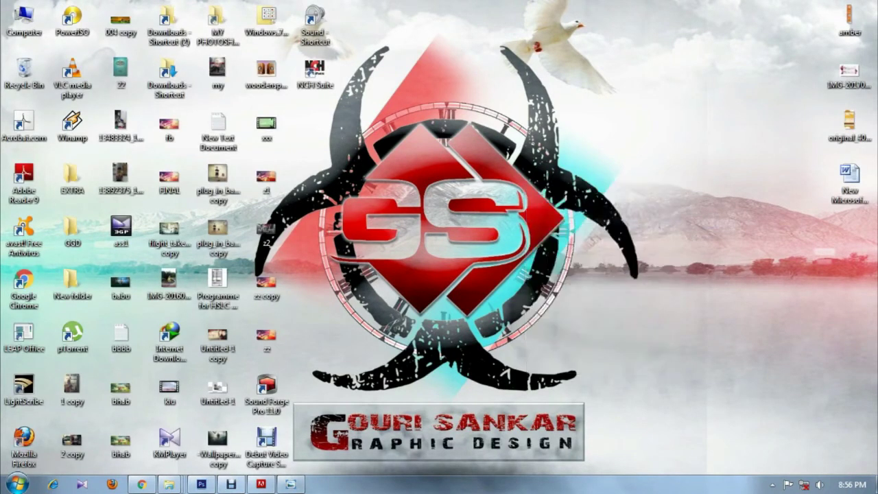
right_click(531, 169)
left_click(565, 205)
right_click(536, 167)
left_click(569, 203)
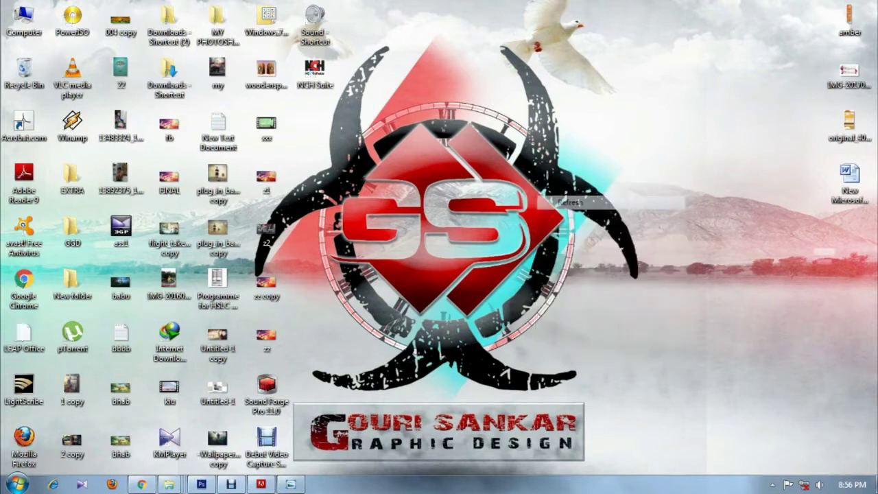
right_click(535, 167)
left_click(569, 202)
right_click(542, 154)
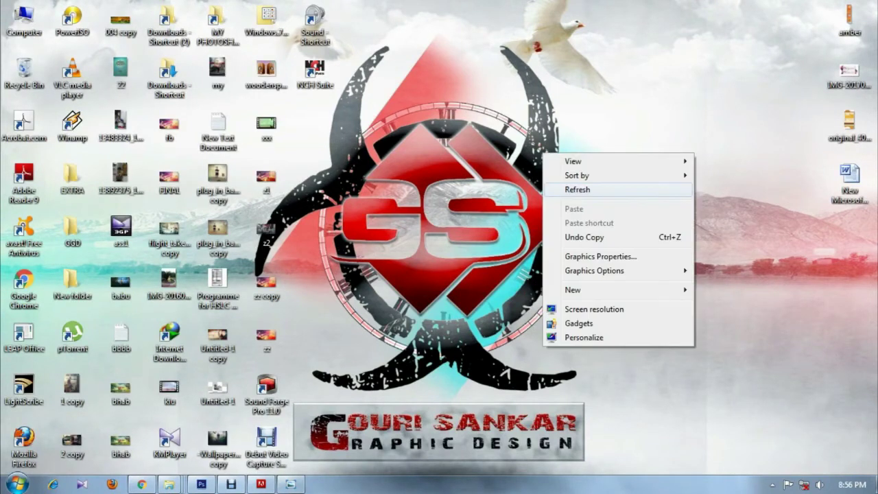
left_click(576, 189)
right_click(545, 159)
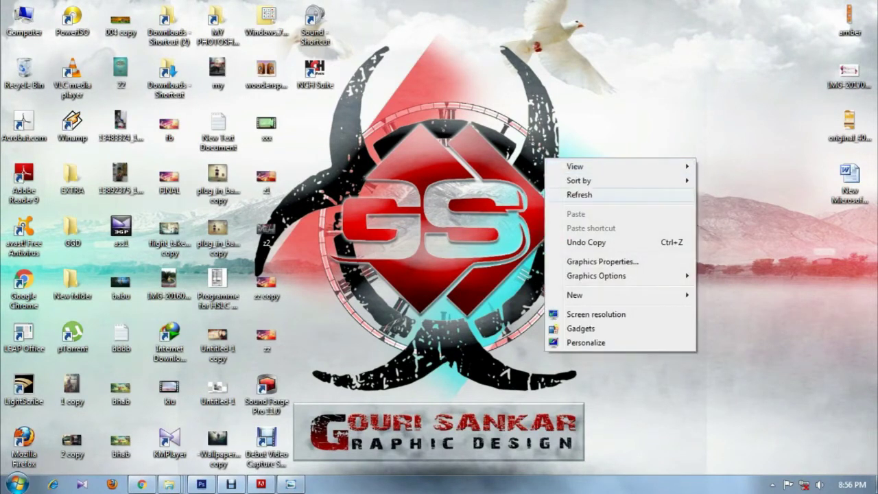
left_click(579, 195)
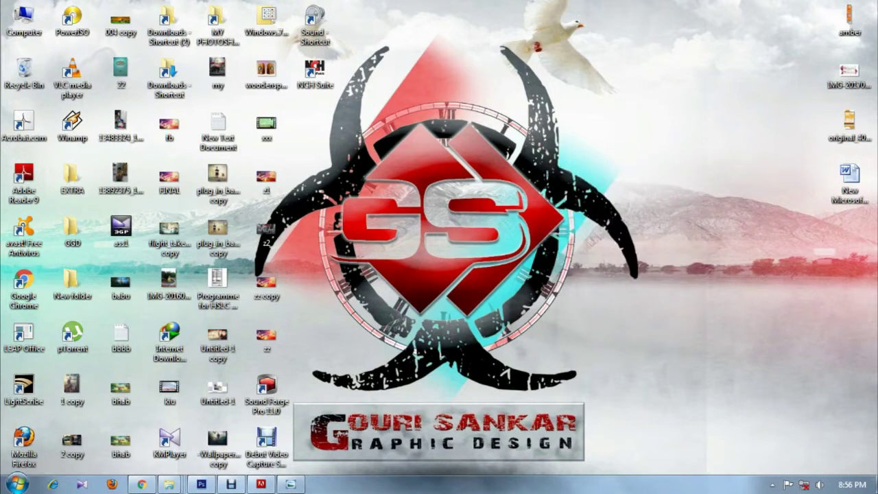
right_click(523, 133)
left_click(552, 167)
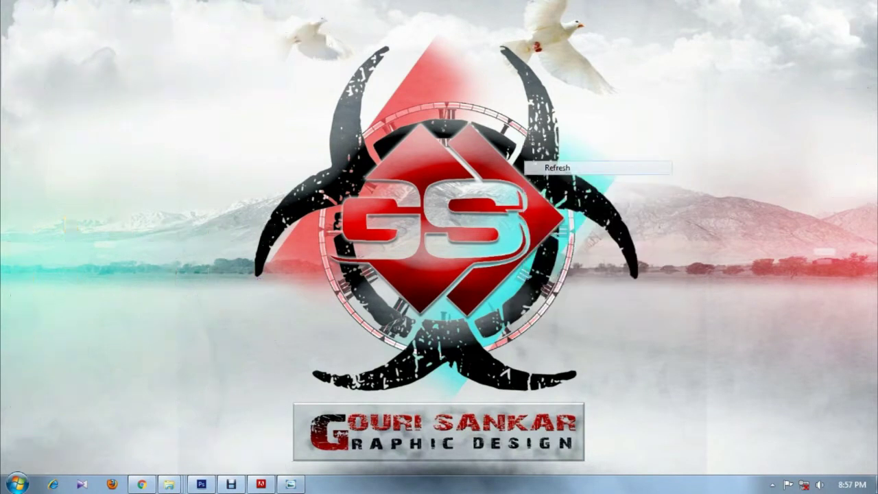
right_click(531, 127)
left_click(564, 162)
right_click(530, 127)
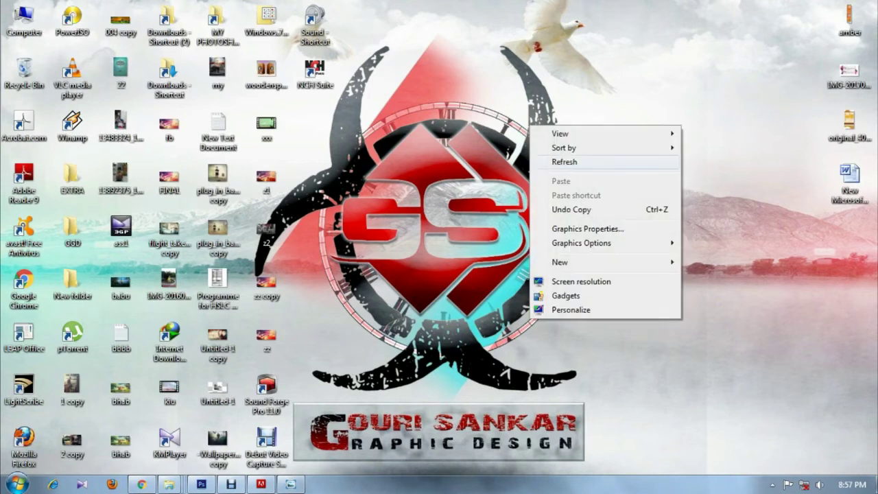
left_click(564, 162)
Restore the CS6 Master Collection installer and scroll through its Options list
left_click(260, 484)
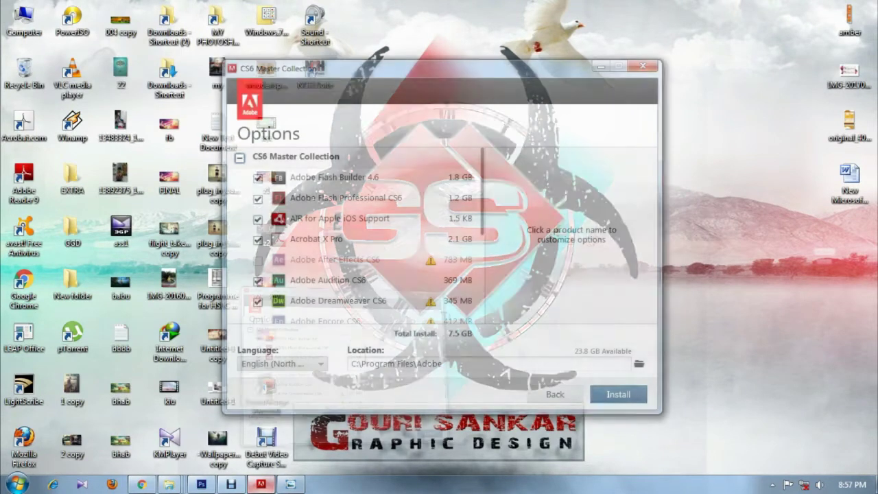
scroll(357, 235, "down", 3)
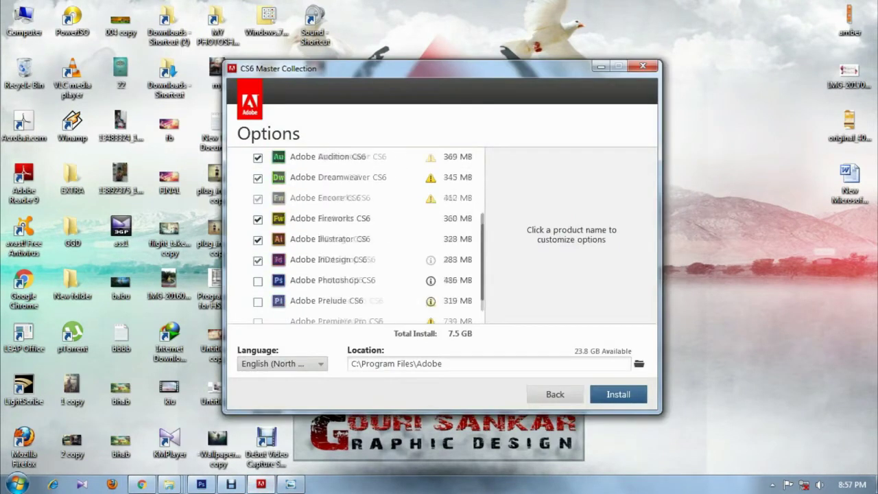
scroll(357, 235, "down", 2)
scroll(357, 235, "up", 5)
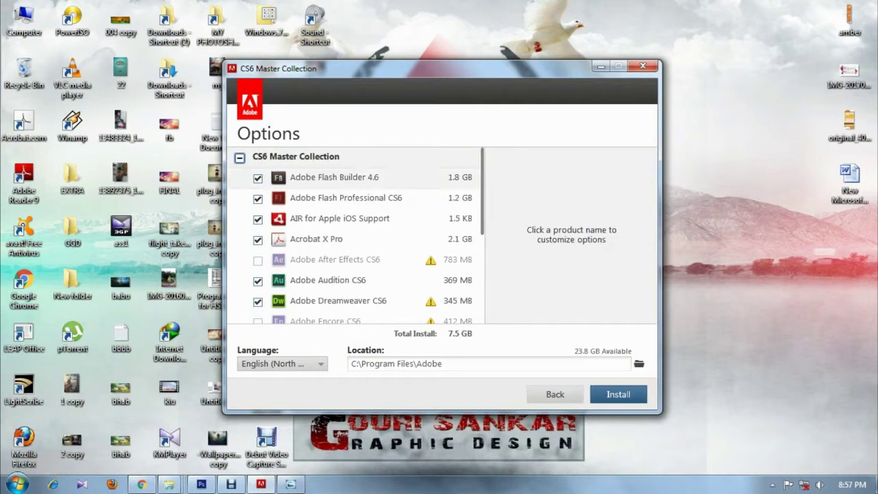
scroll(357, 238, "down", 1)
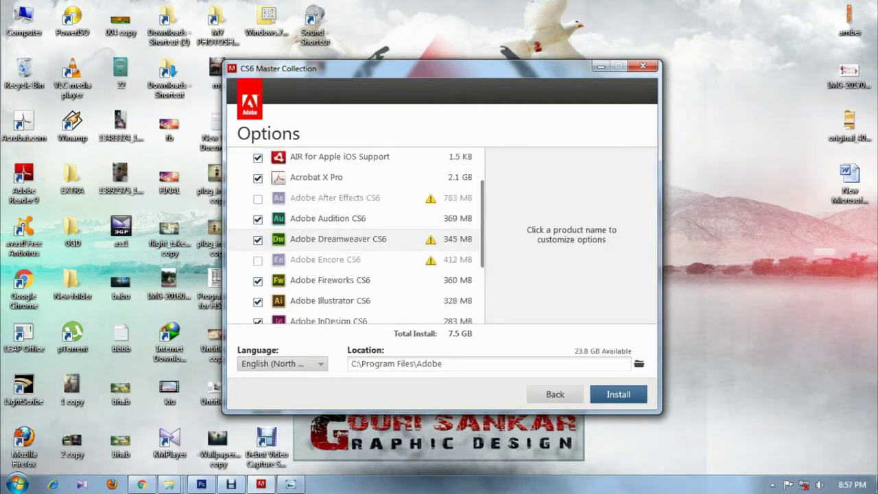
scroll(357, 250, "down", 1)
scroll(357, 248, "down", 1)
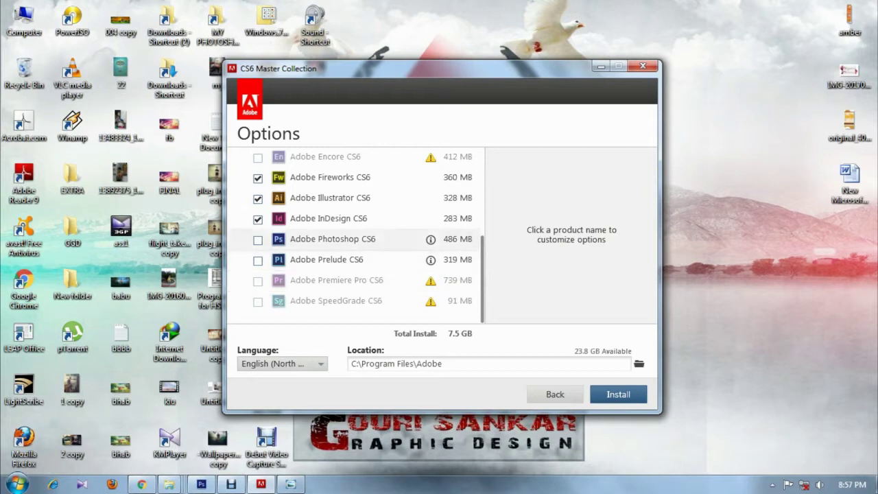
View Adobe Photoshop CS6's customizable components, then minimize the installer
left_click(333, 238)
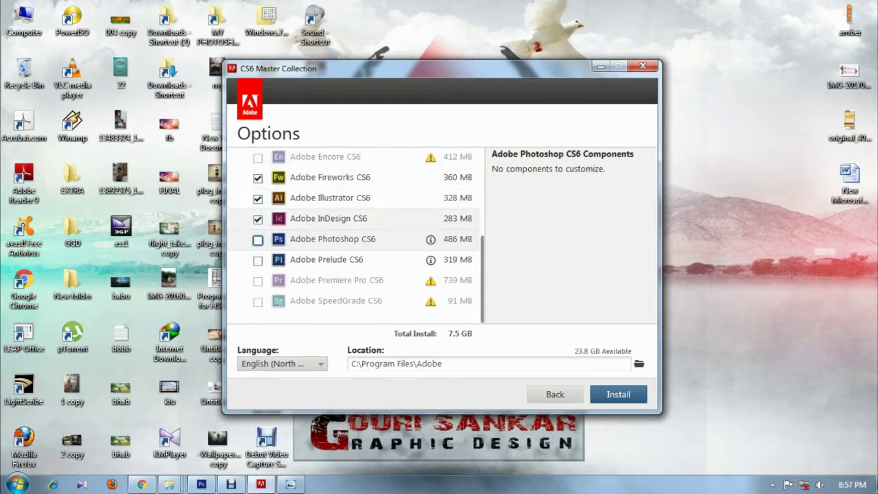
scroll(356, 219, "up", 5)
scroll(356, 226, "down", 5)
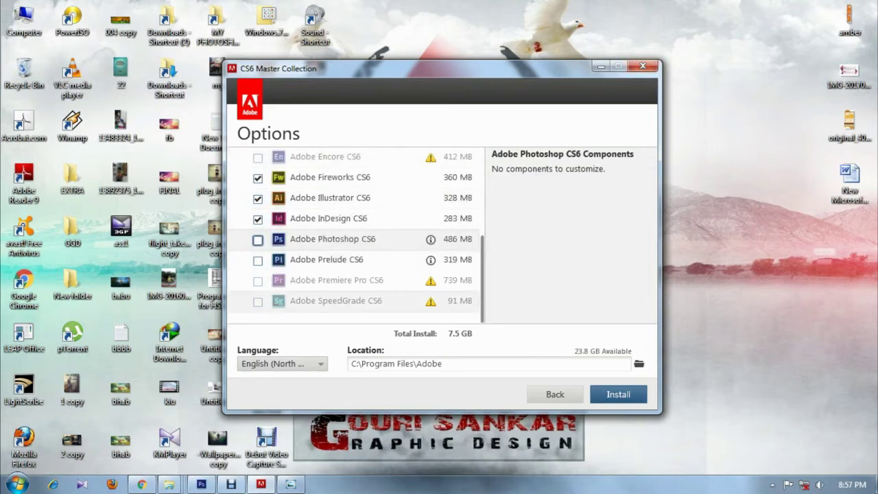
left_click(600, 66)
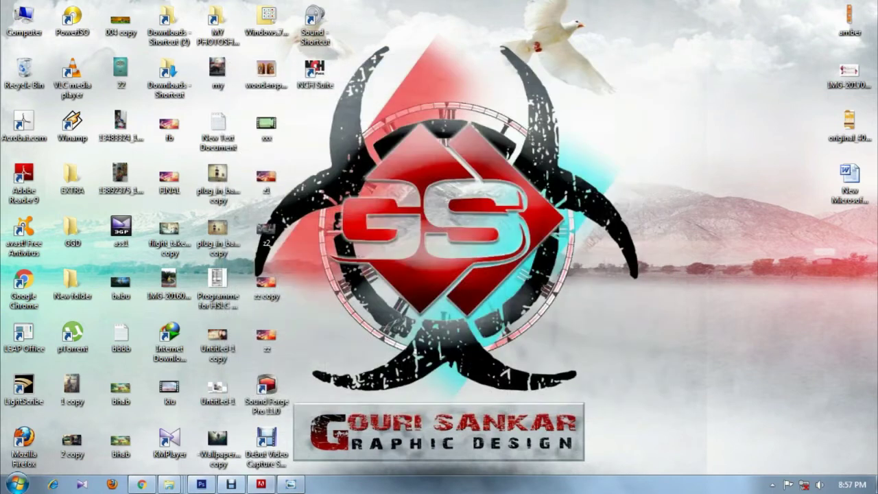
right_click(535, 113)
left_click(569, 147)
right_click(528, 152)
left_click(560, 185)
right_click(528, 152)
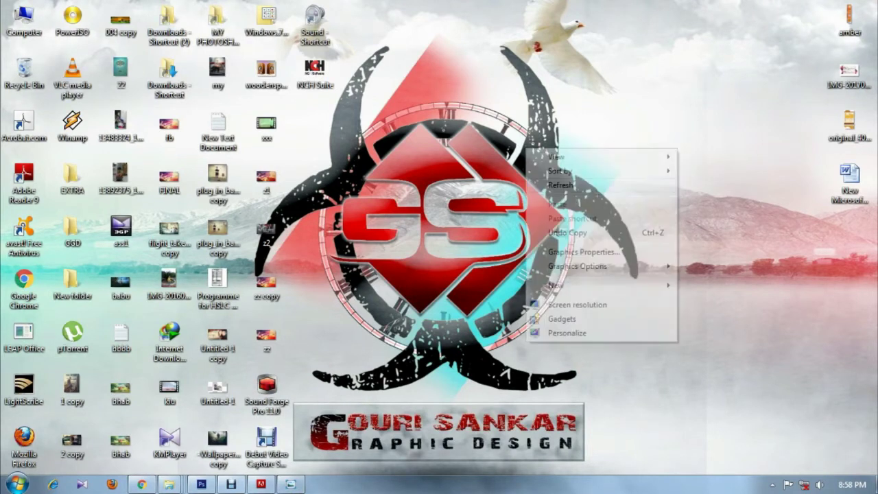
left_click(560, 185)
mouse_move(201, 484)
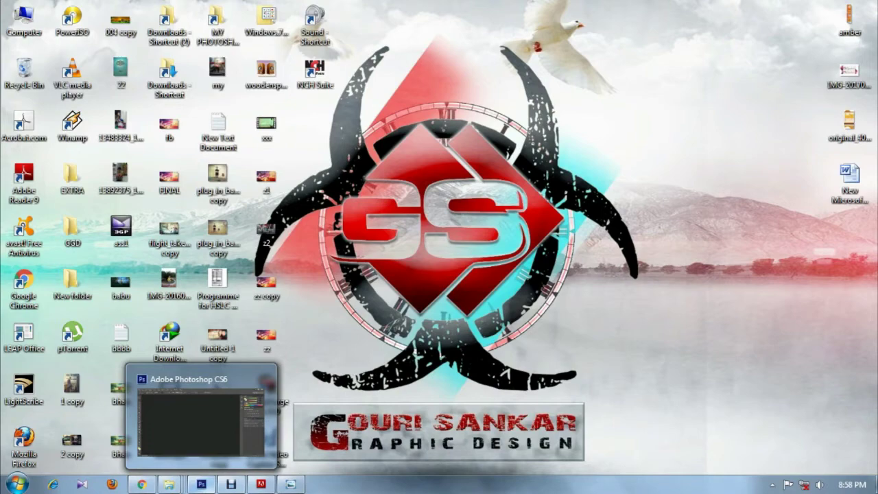
Bring up Photoshop CS6, dismiss the Nik filter selector, and let the empty workspace load
left_click(201, 484)
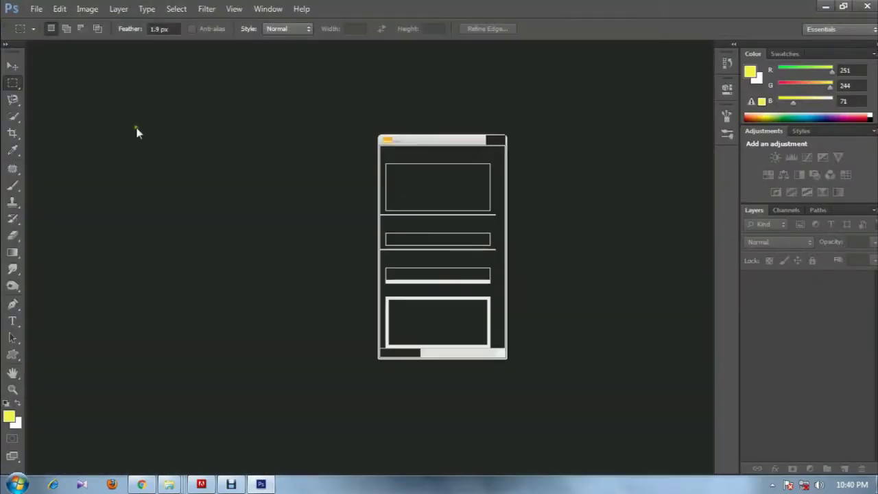
left_click(499, 140)
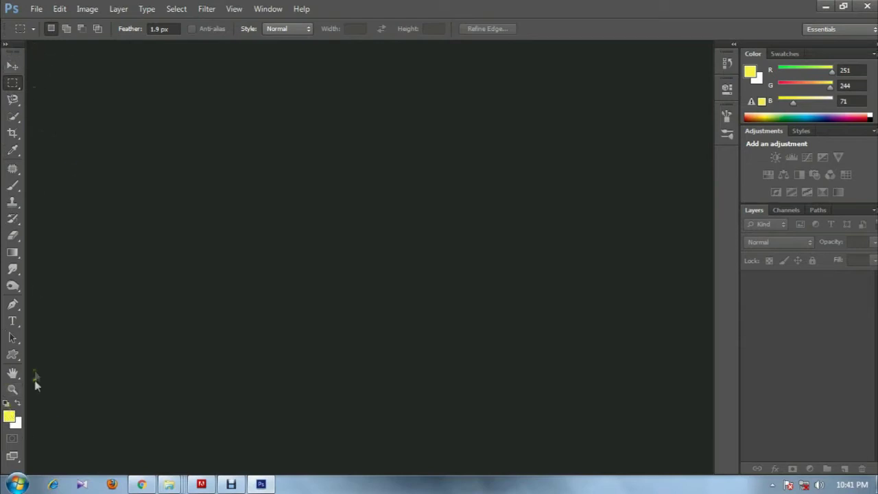
Toggle Tools to two columns and back, show Swatches and Styles, then open the File menu
left_click(5, 44)
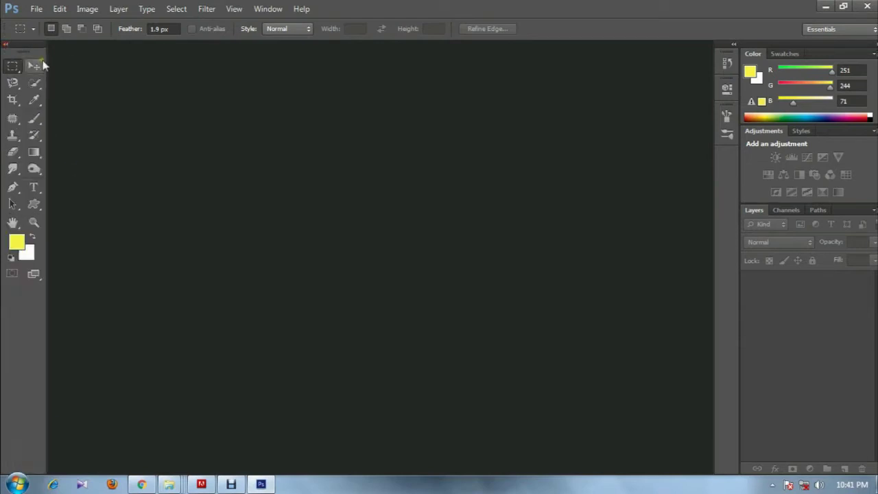
left_click(5, 45)
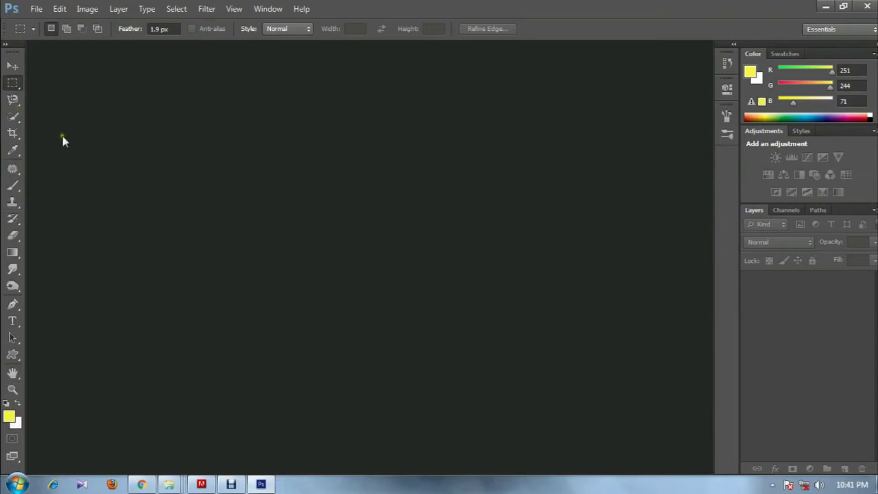
left_click(780, 54)
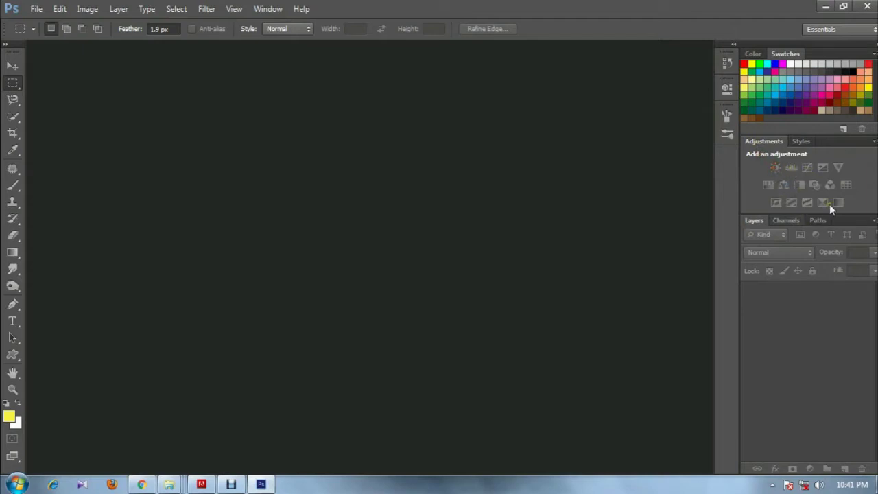
left_click(802, 141)
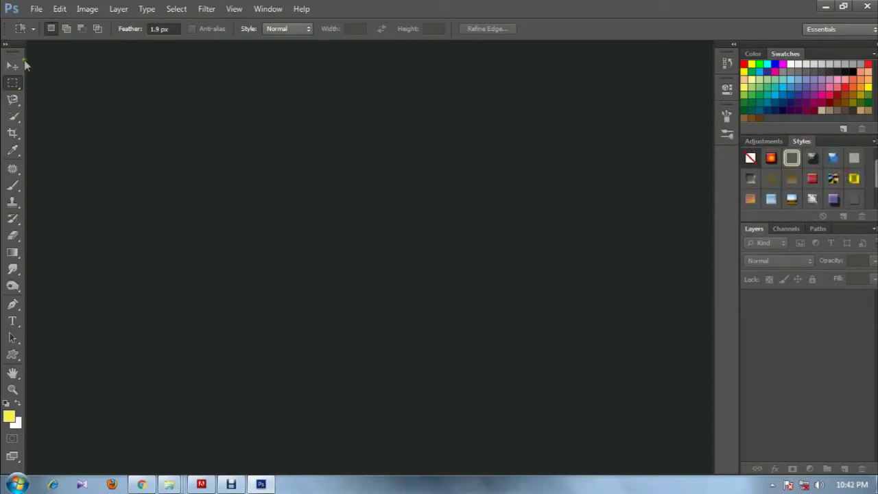
left_click(36, 8)
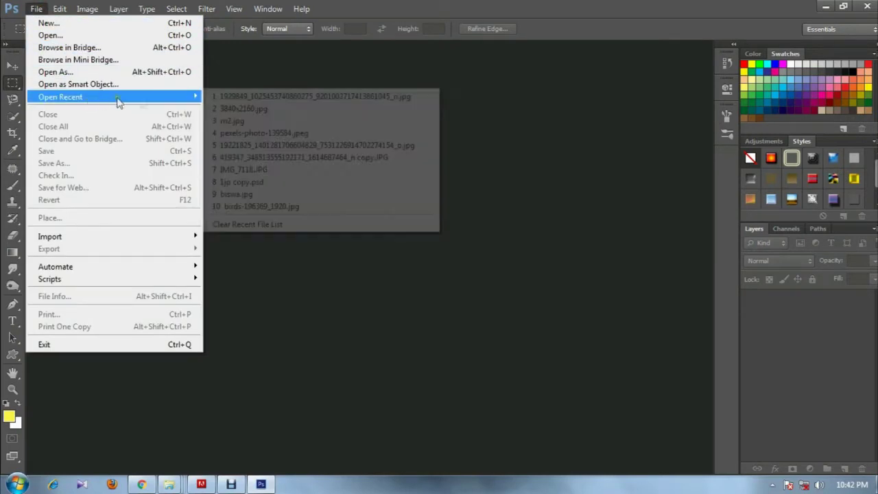
mouse_move(60, 97)
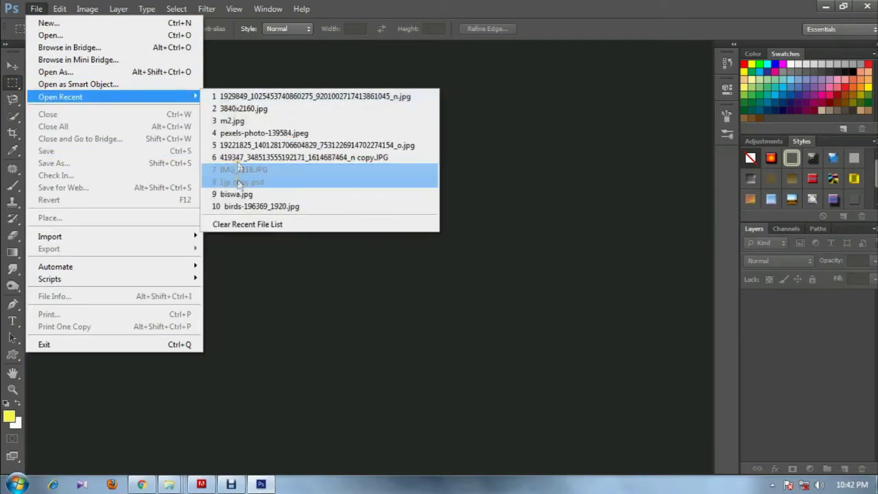
Dismiss the Open Recent and Help menus without opening any file
left_click(234, 110)
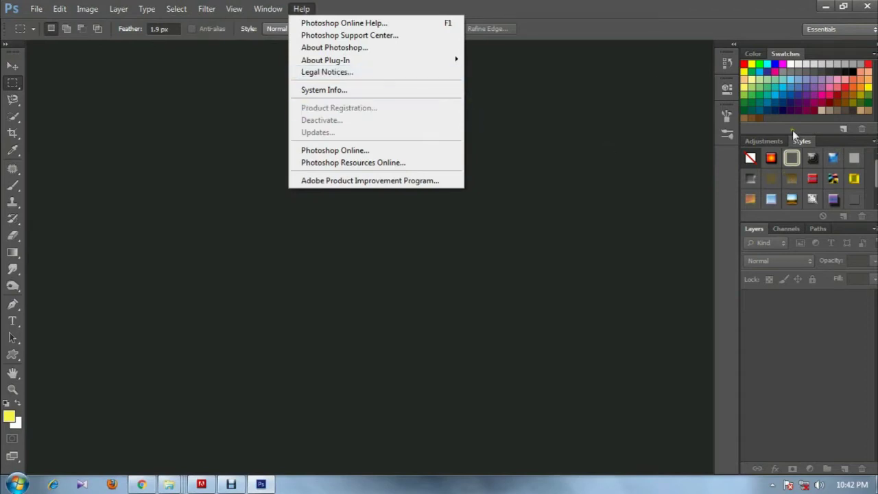
left_click(809, 55)
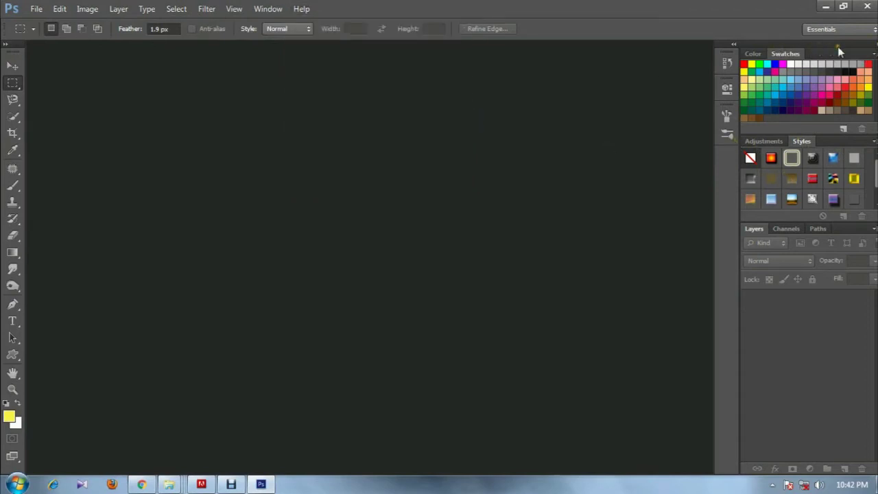
Close the Swatches and Styles/Layers panel groups, then undock and close the Tools panel
left_click_drag(838, 52, 845, 44)
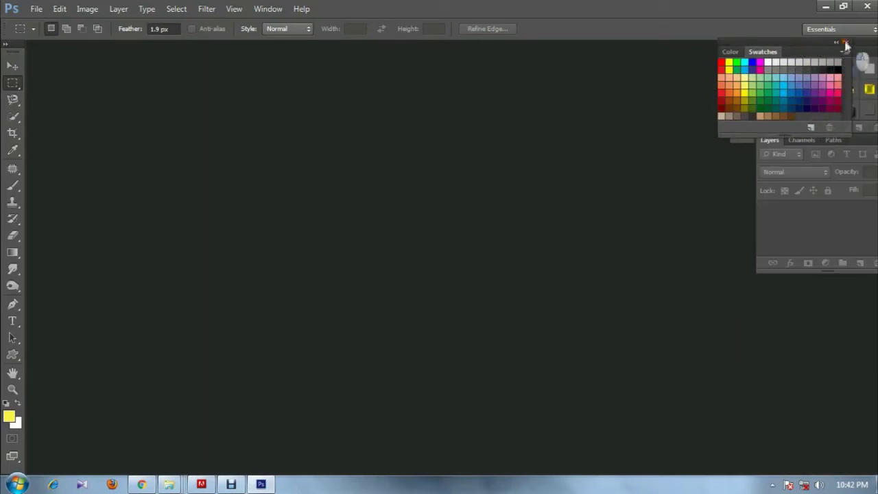
left_click(846, 43)
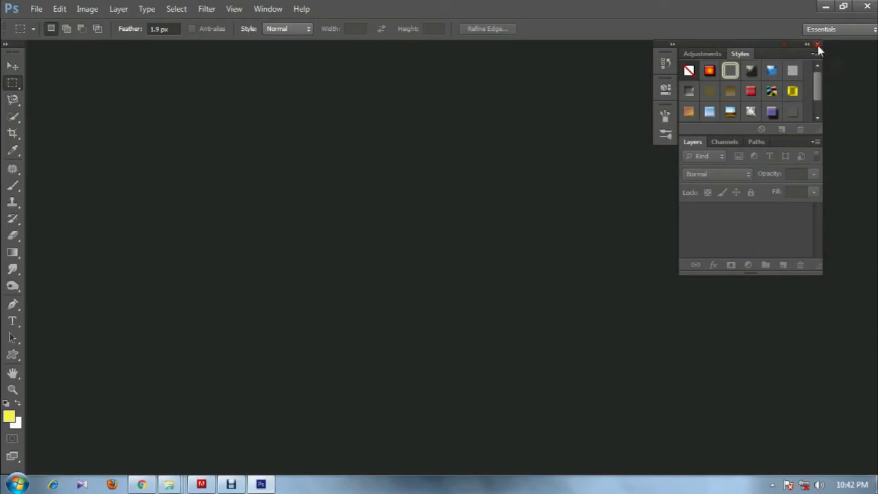
left_click(817, 44)
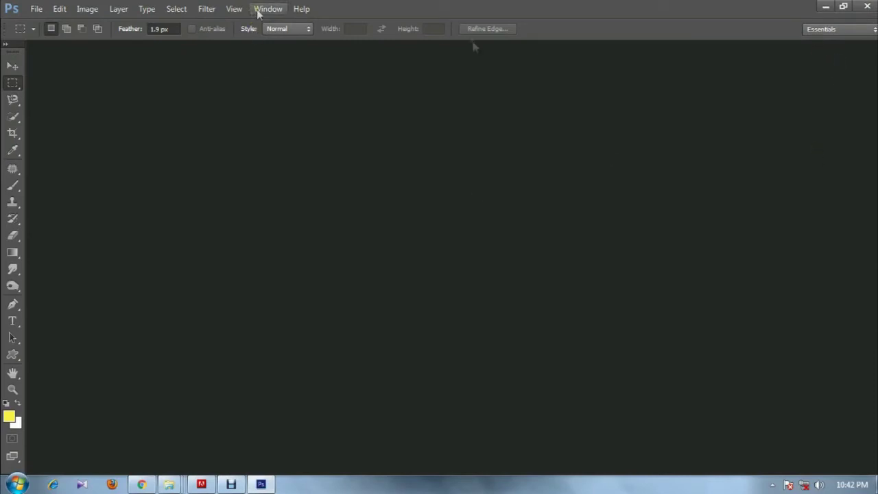
left_click(8, 46)
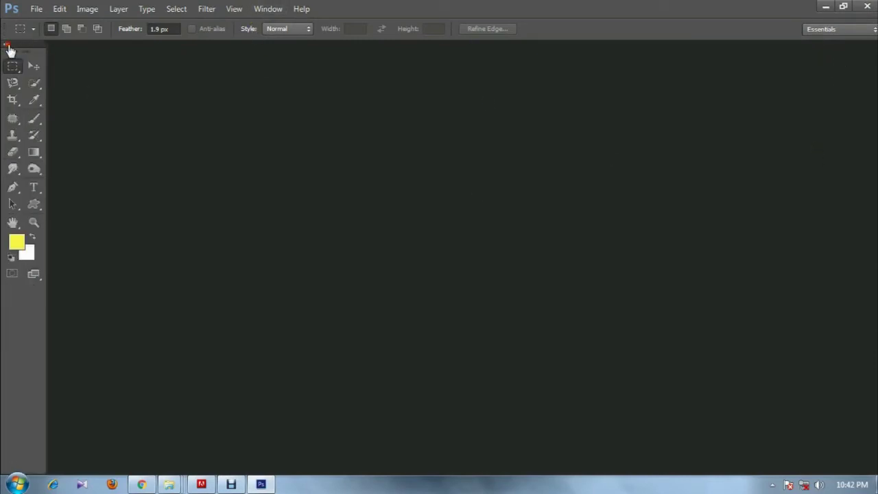
left_click_drag(27, 54, 51, 63)
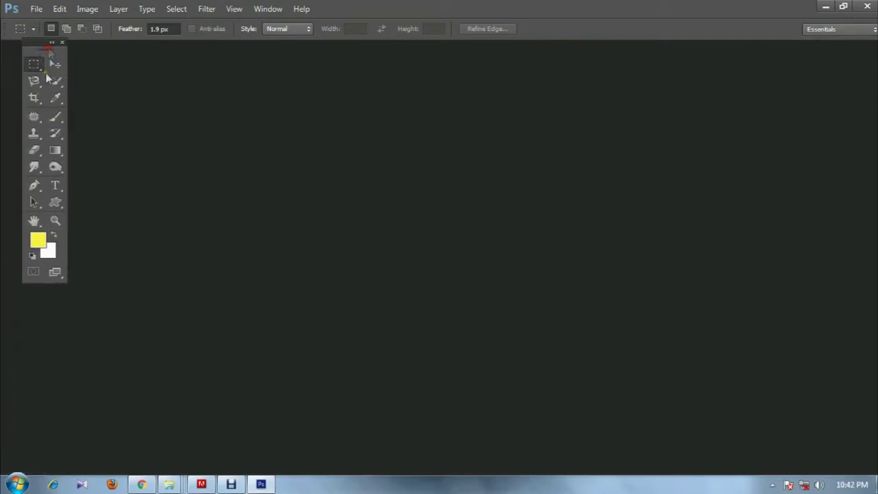
left_click(64, 47)
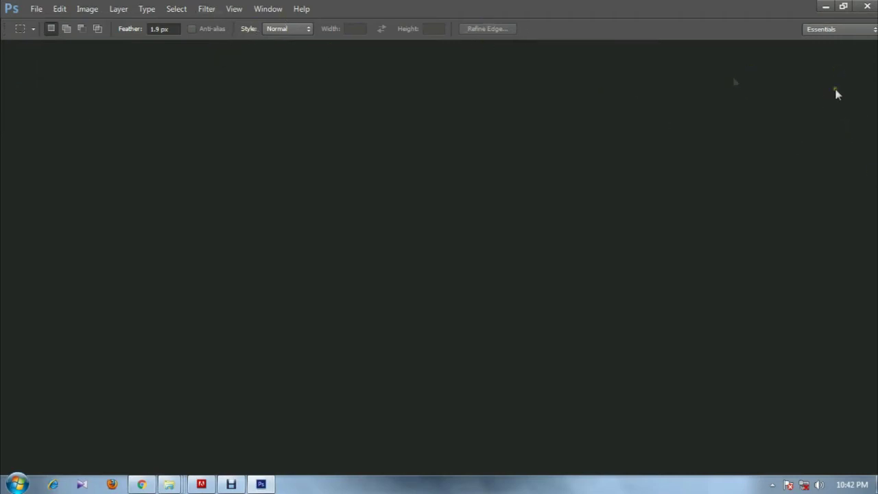
Restore panels via Window > Tool Presets, show Adjustments, and reposition the Adjustments/Layers group
left_click(268, 9)
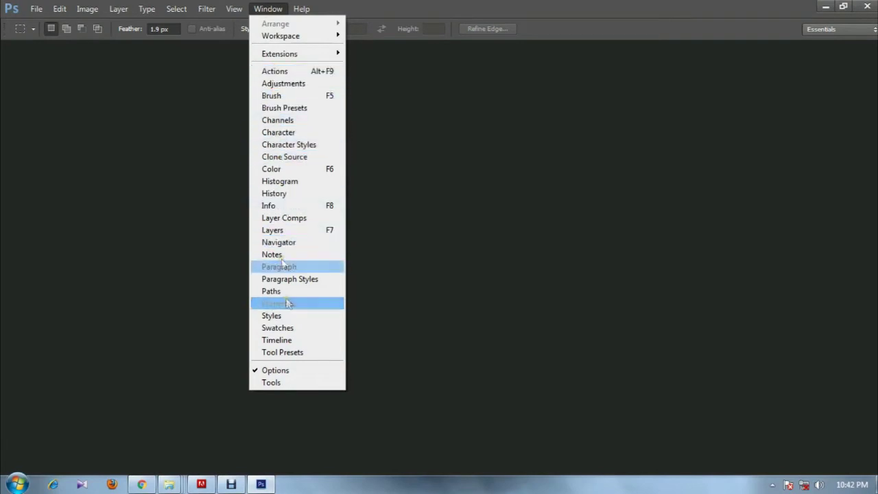
left_click(293, 352)
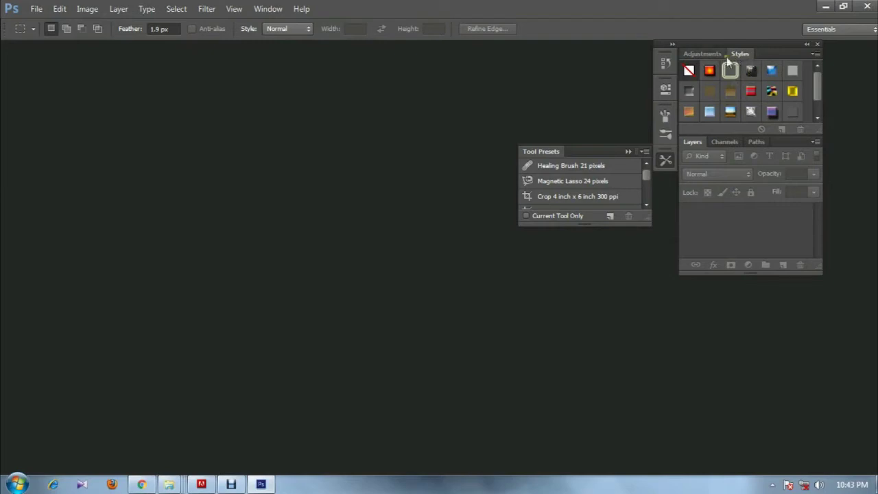
left_click(695, 55)
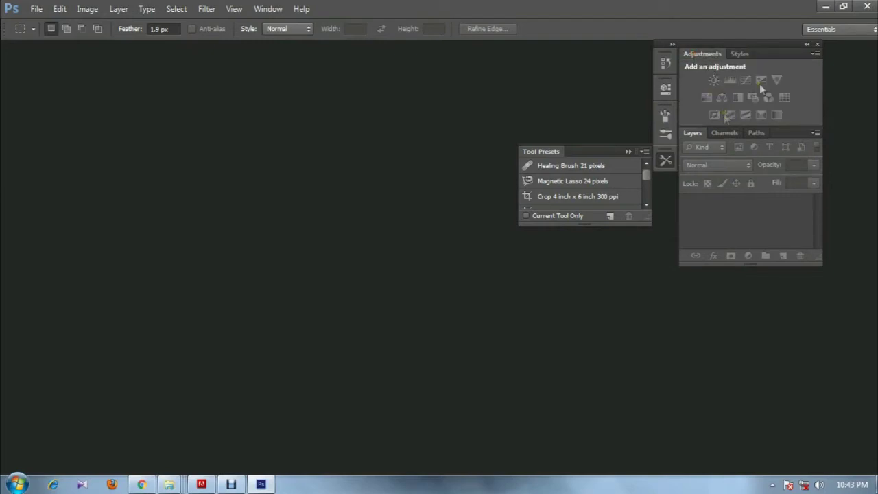
left_click_drag(771, 55, 822, 68)
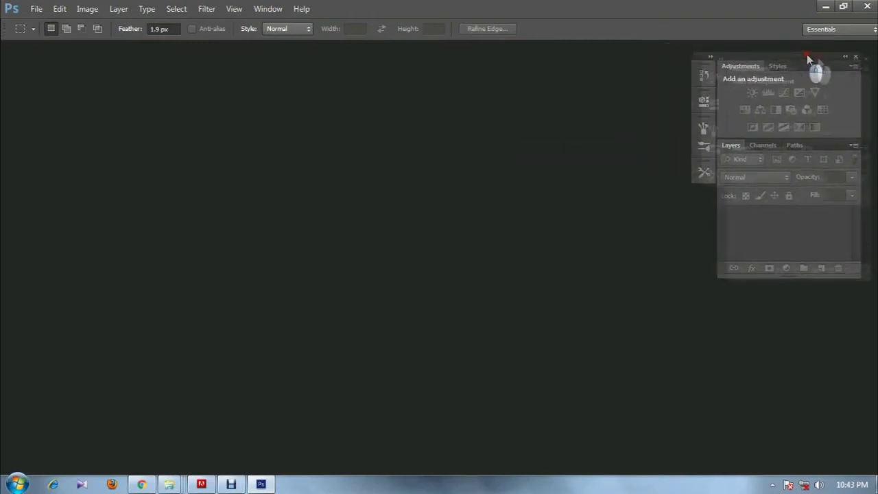
left_click(258, 10)
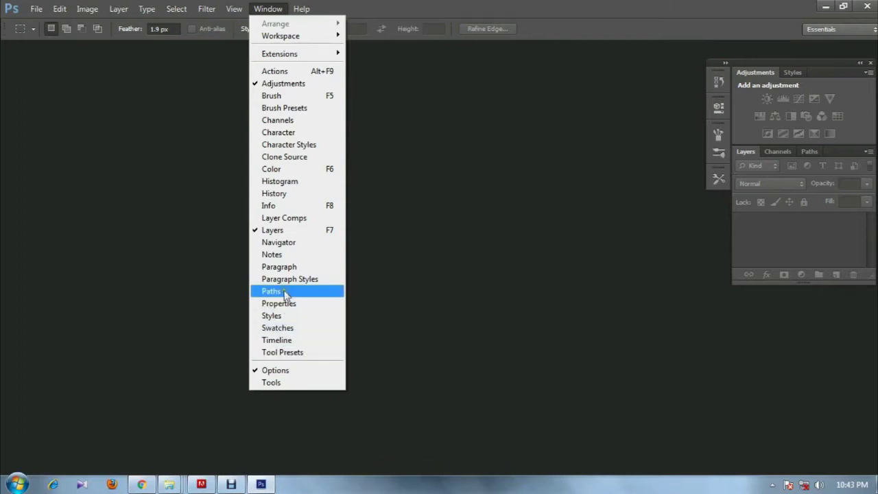
Dock Layer Comps beneath Layers and restore a single-column Tools panel on the left
left_click(294, 218)
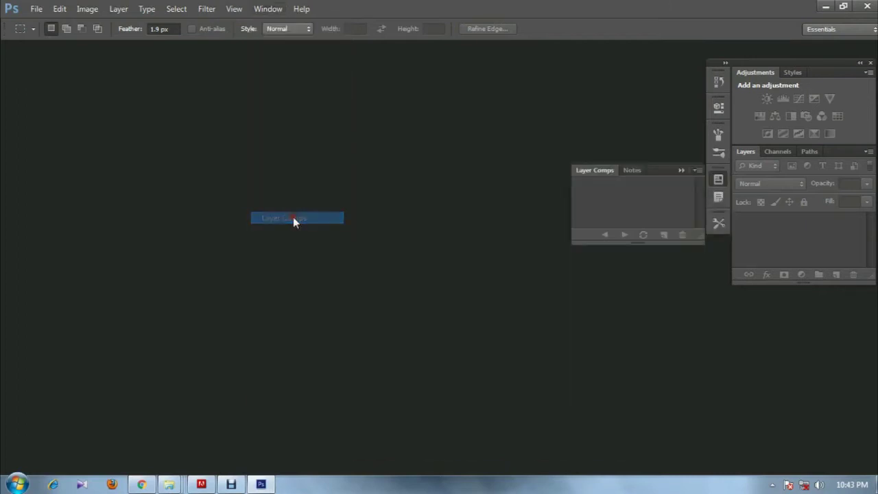
left_click_drag(653, 171, 824, 292)
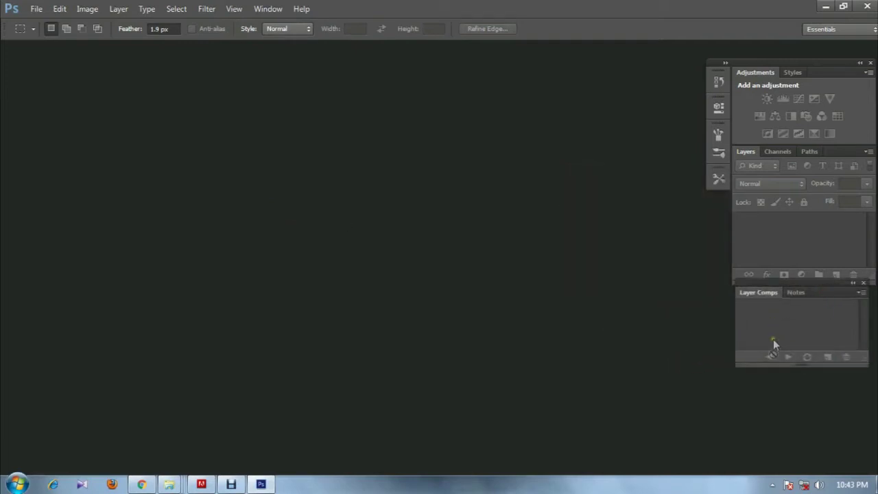
left_click(259, 10)
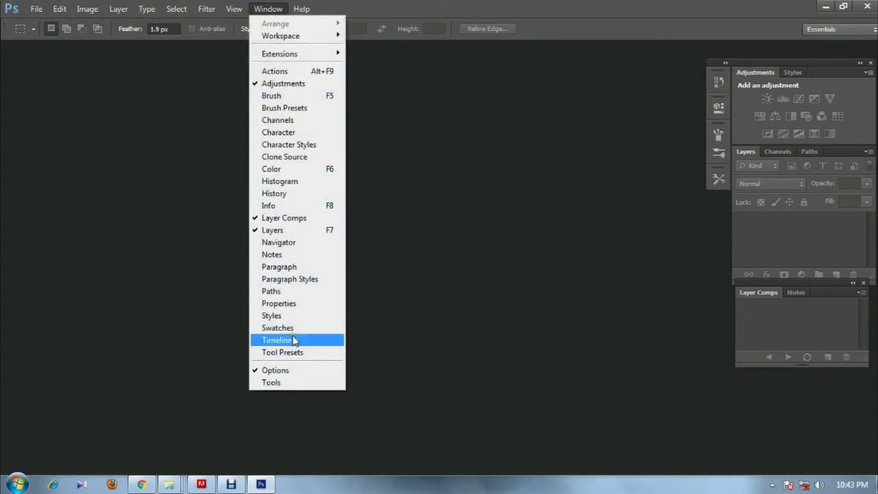
left_click(297, 382)
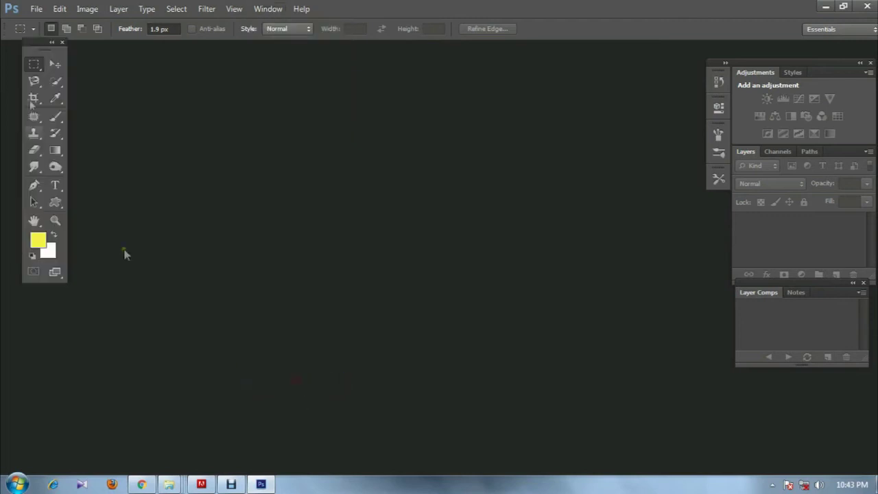
left_click_drag(43, 51, 9, 49)
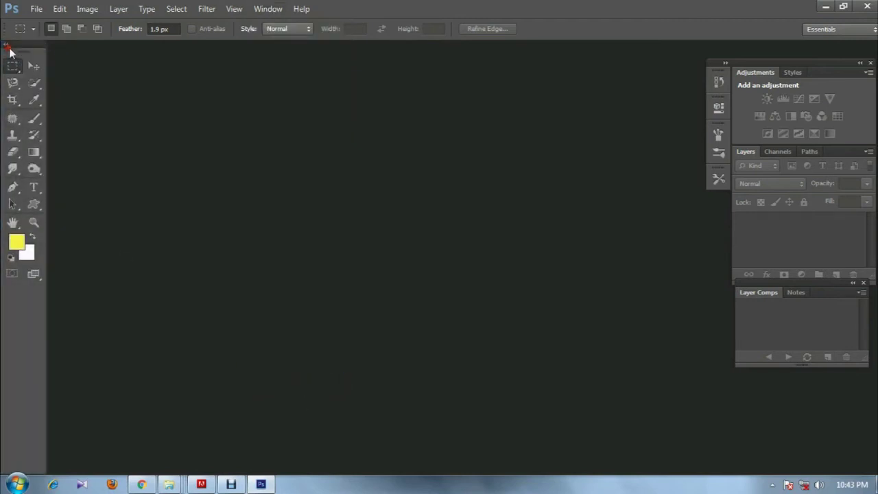
left_click(14, 47)
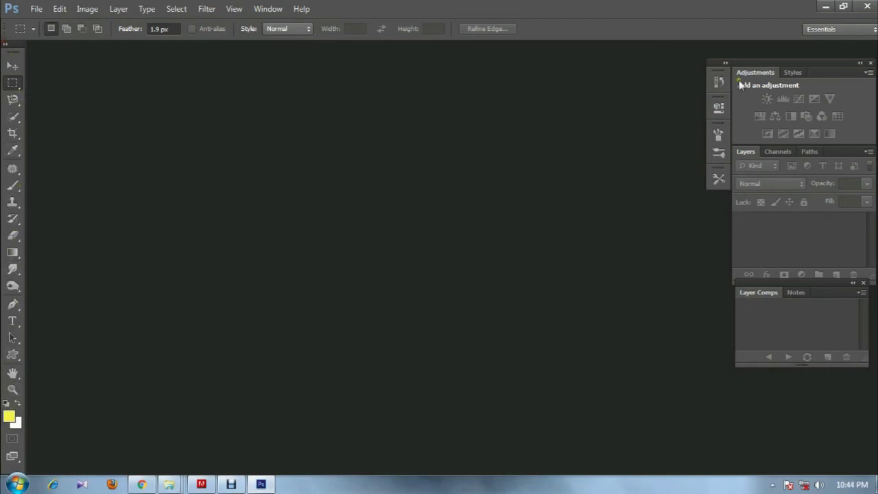
Dismiss the download manager dialog and enlarge the Layer Comps panel
left_click(575, 194)
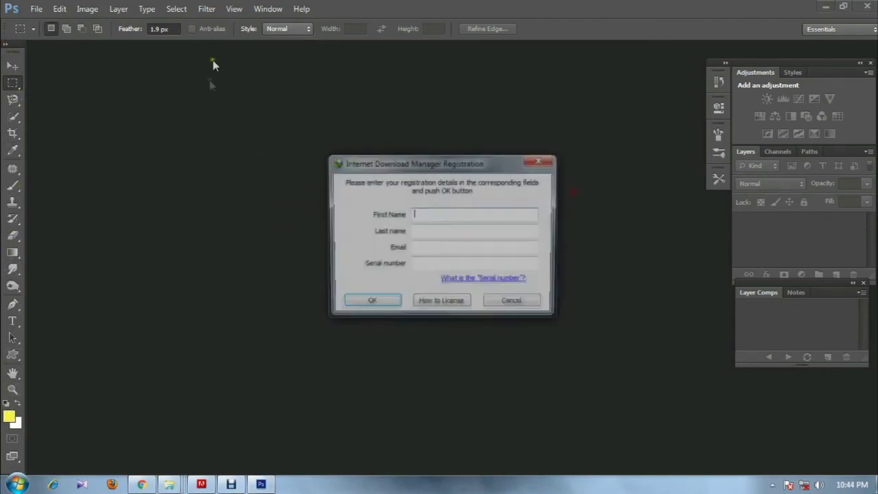
key("Escape")
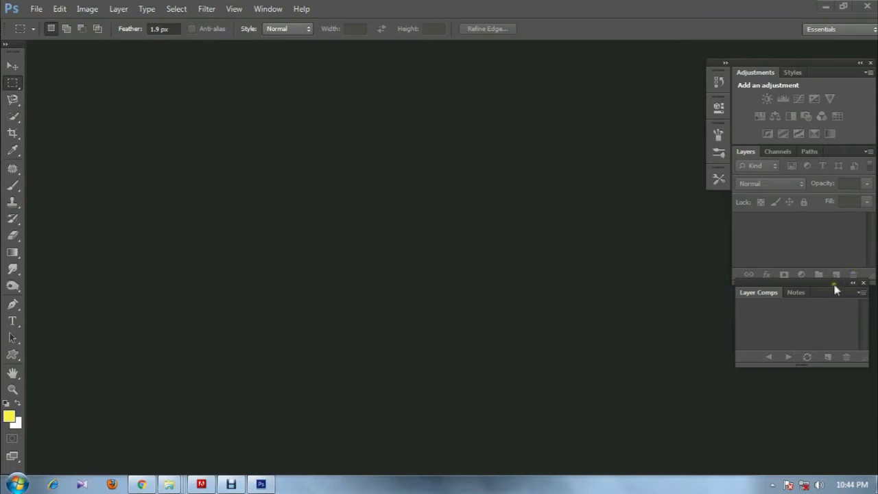
left_click_drag(837, 284, 834, 292)
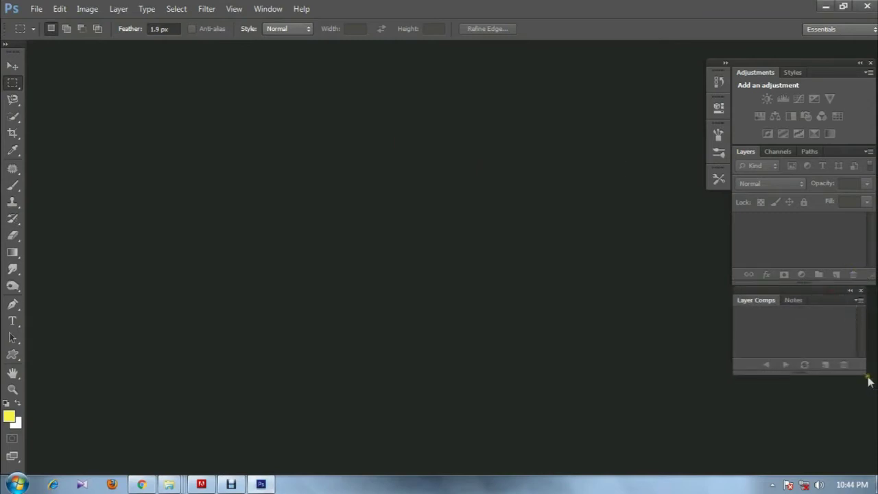
left_click_drag(865, 373, 877, 453)
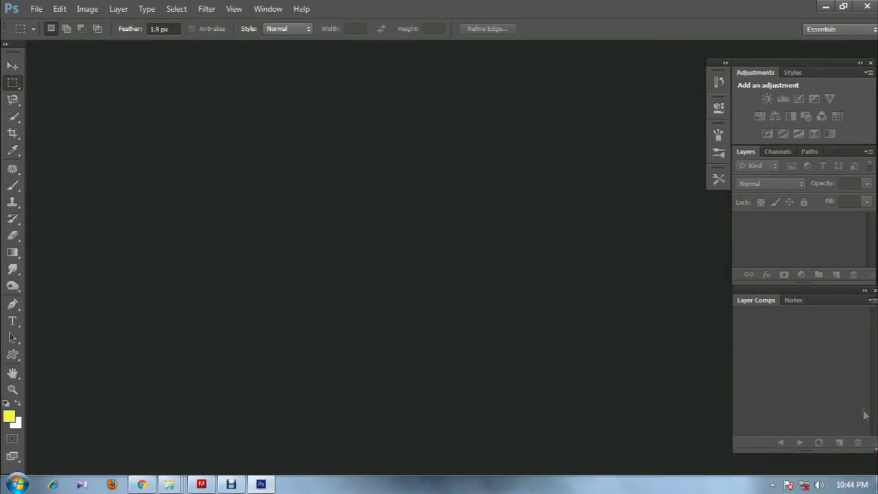
left_click(267, 9)
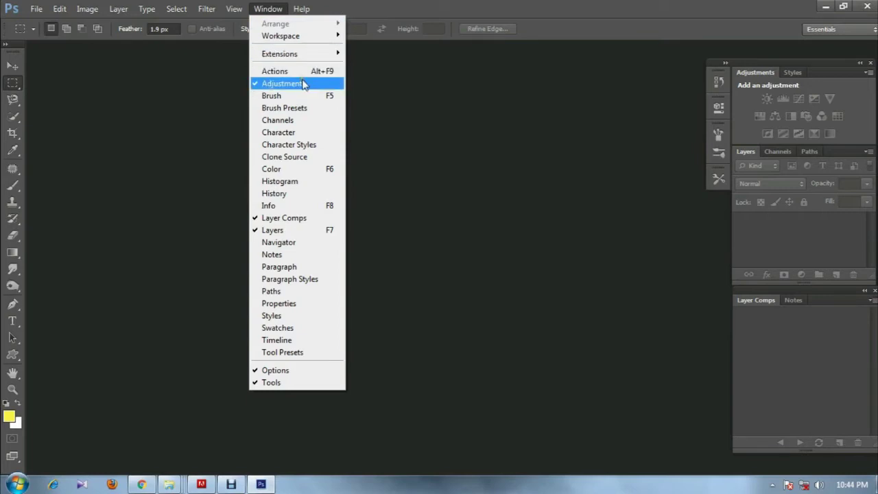
left_click(352, 7)
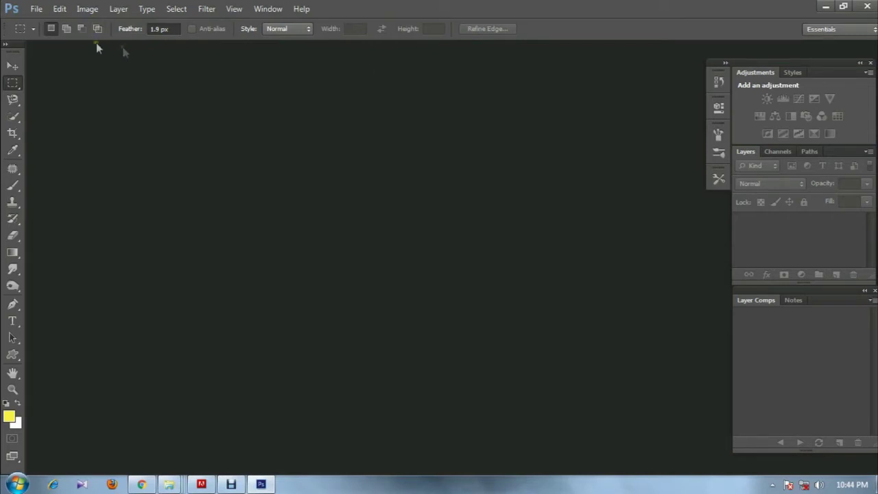
Bring up the Open file dialog and close it without opening anything
left_click(36, 9)
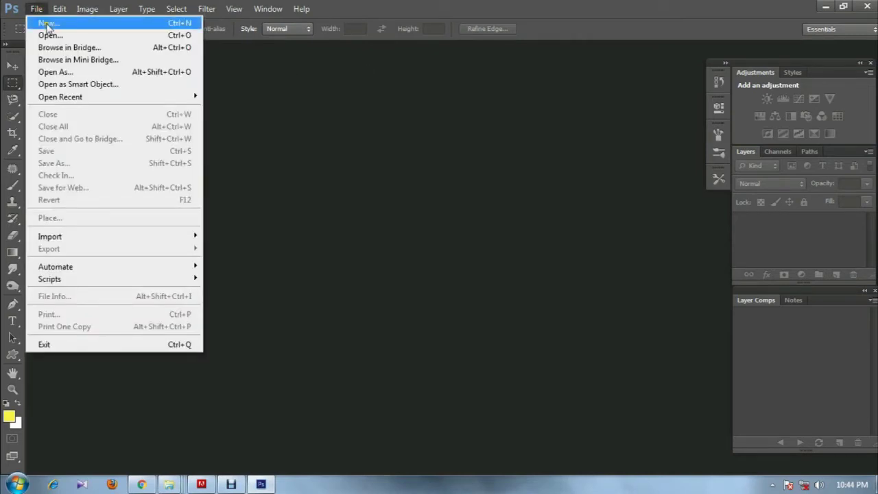
left_click(45, 35)
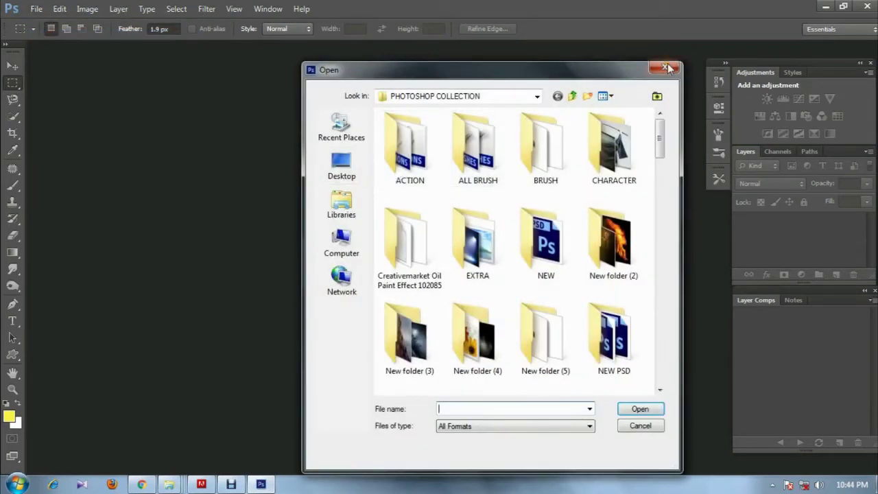
left_click(672, 67)
Start a new document and set its width to 1000
left_click(36, 9)
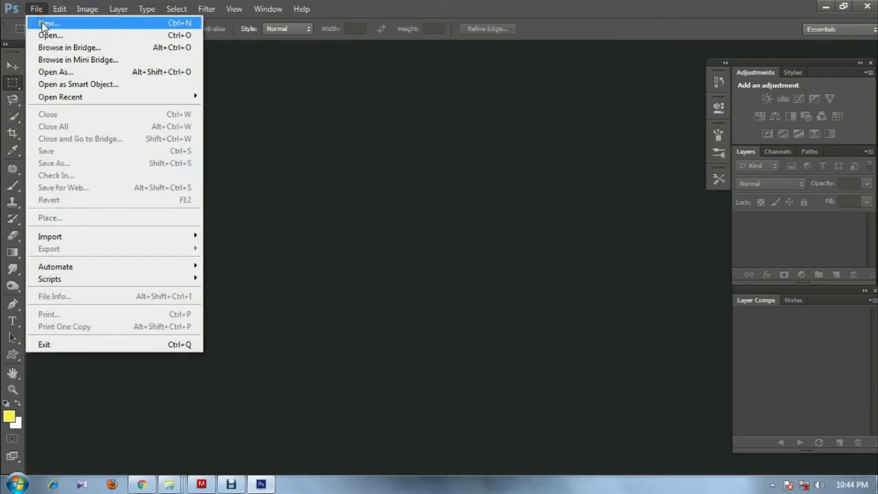
left_click(42, 24)
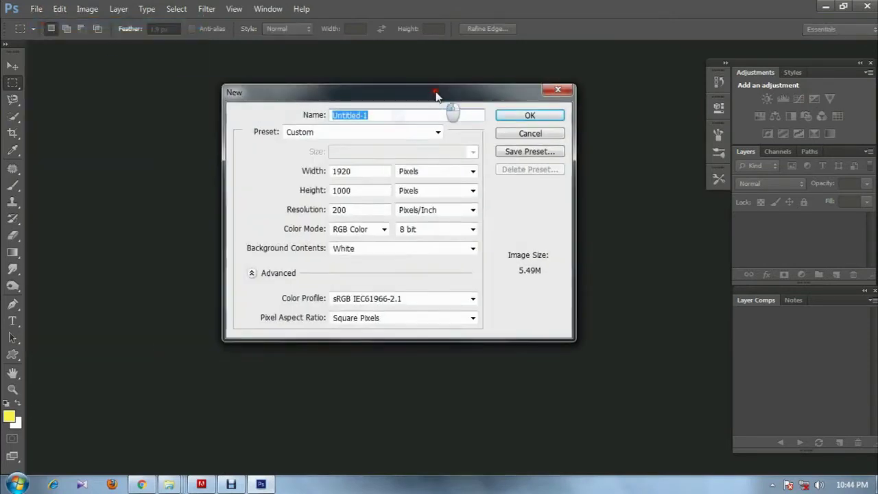
left_click(371, 173)
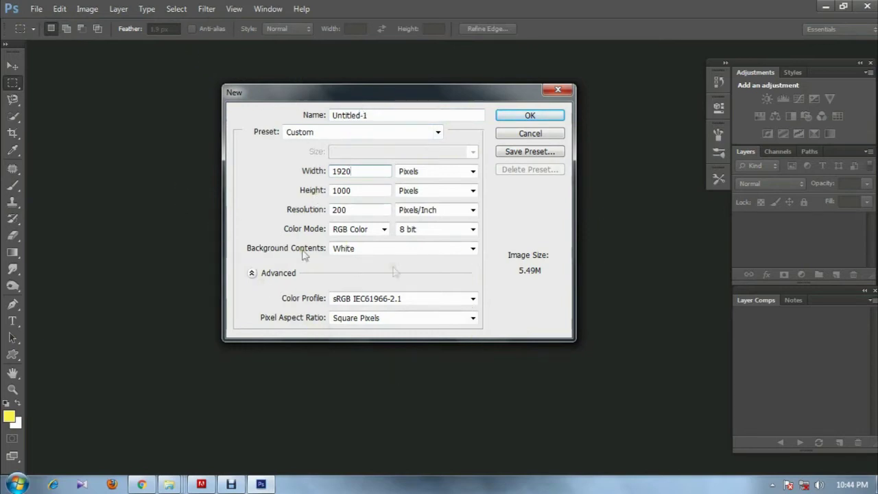
left_click(302, 172)
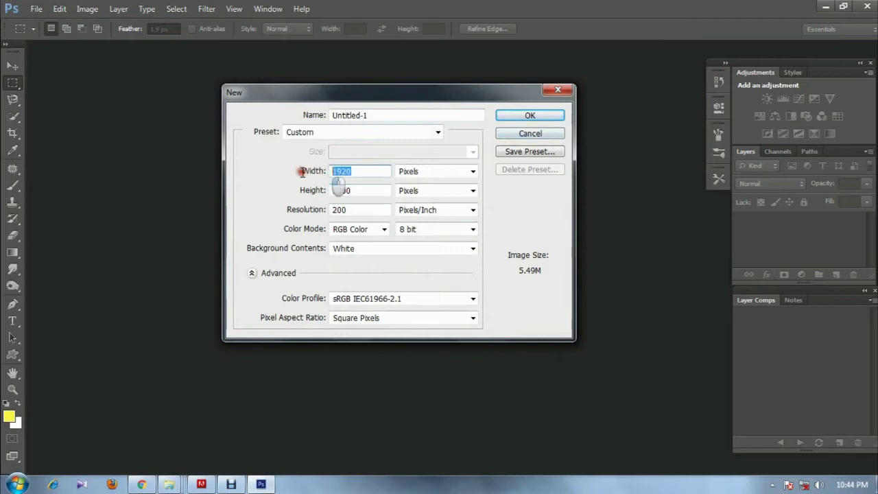
type("1")
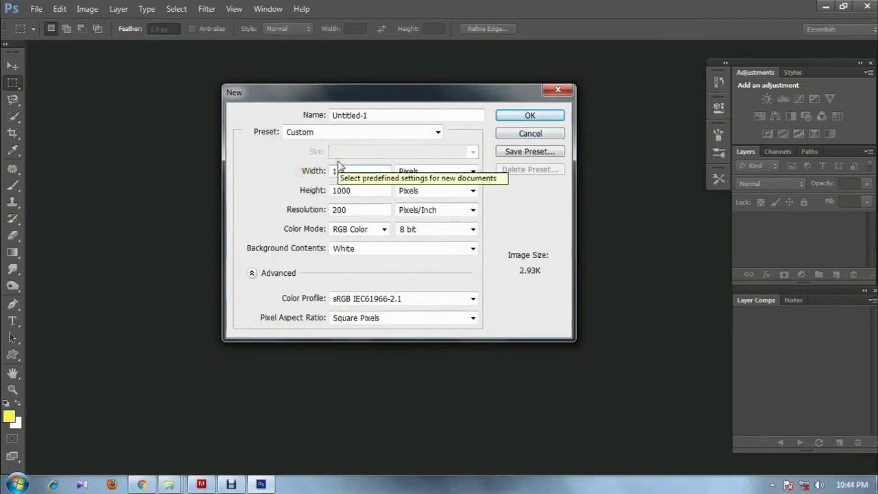
type("92")
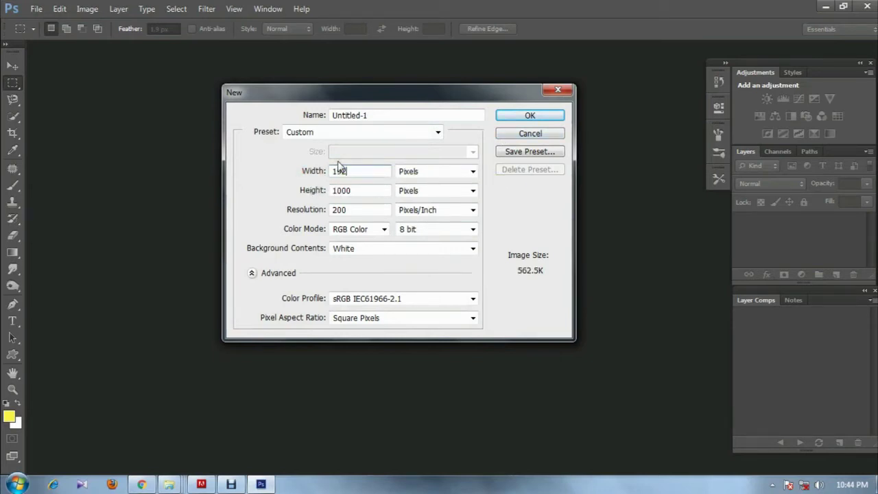
key("BackSpace")
key("BackSpace")
type("00")
Keep the width in pixels, height at 1000 and resolution at 200 pixels/inch
left_click(455, 172)
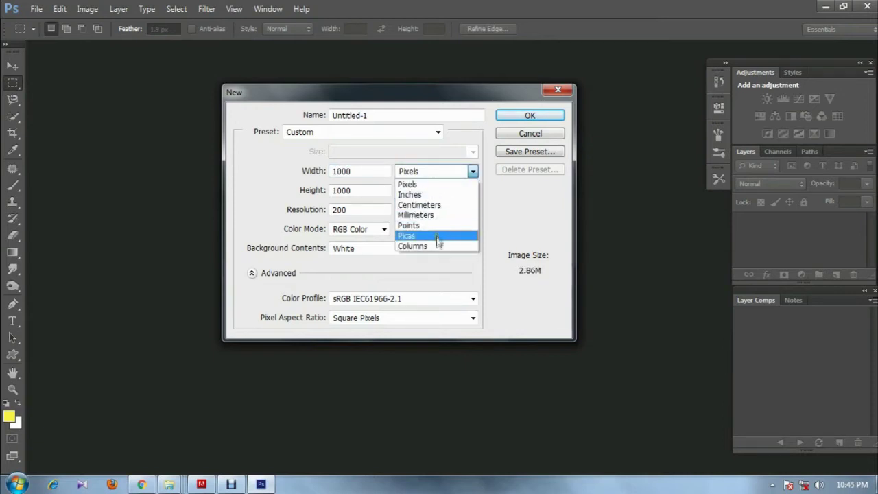
left_click(358, 195)
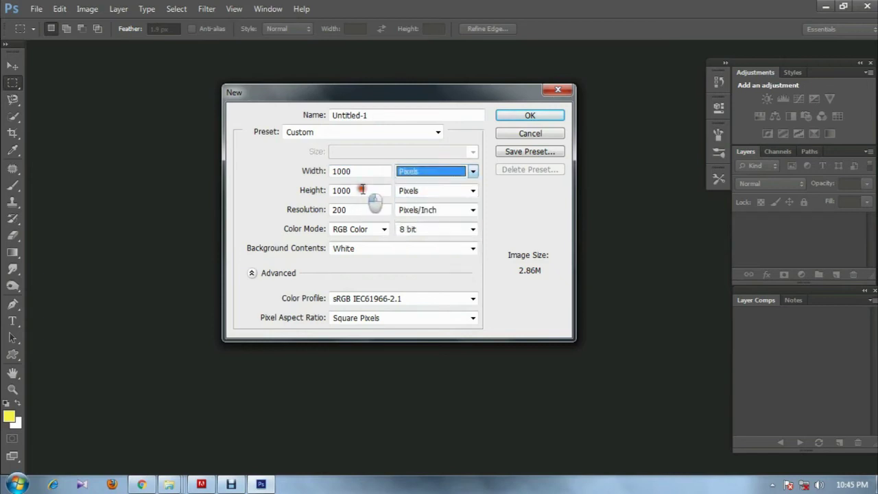
left_click(322, 173)
left_click(322, 192)
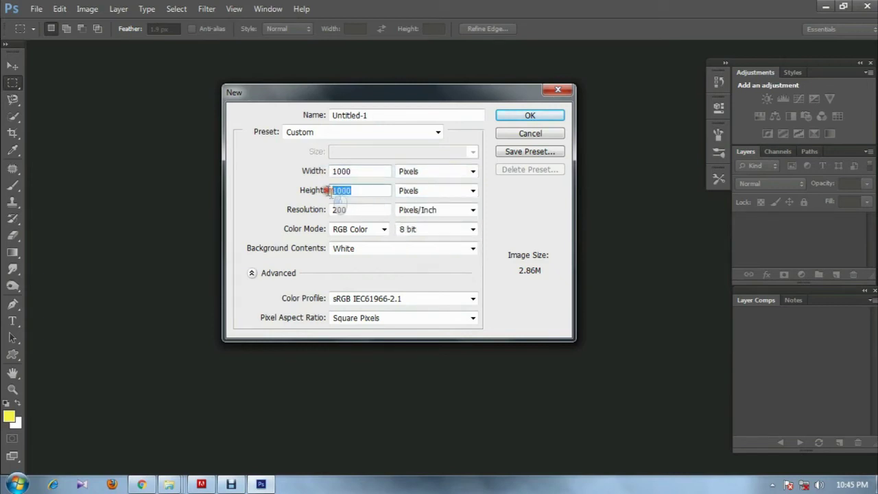
double_click(359, 211)
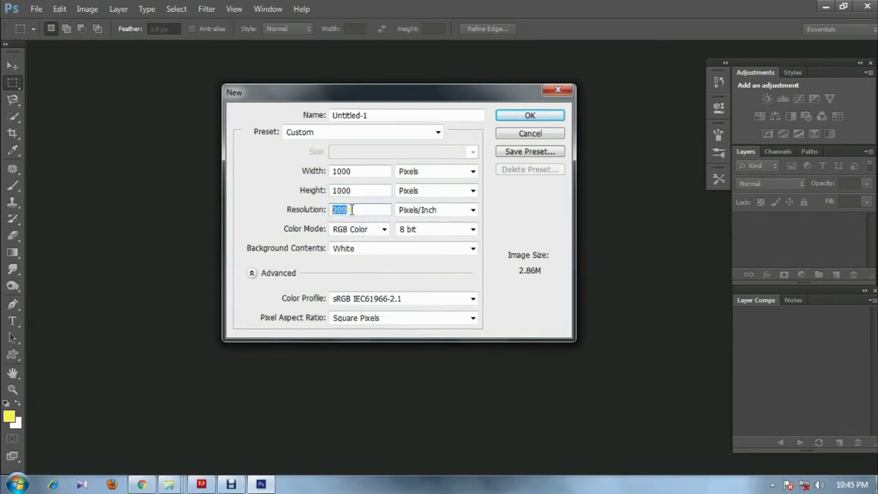
mouse_move(351, 210)
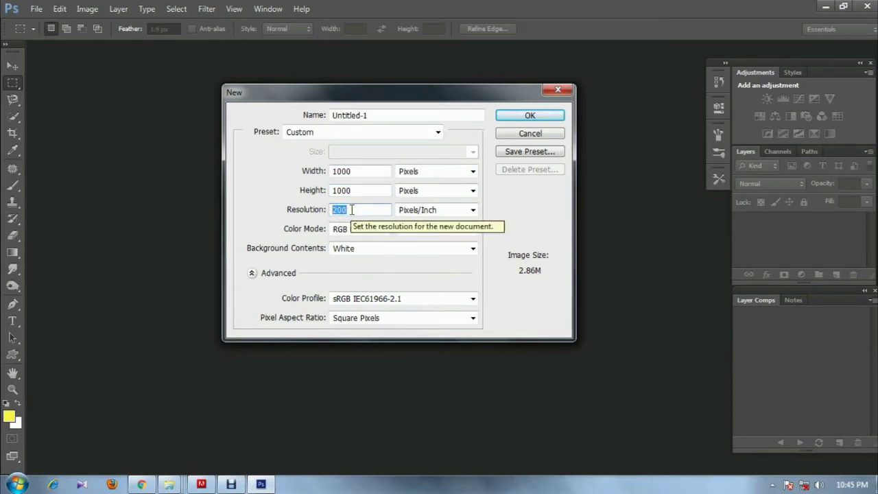
left_click(351, 210)
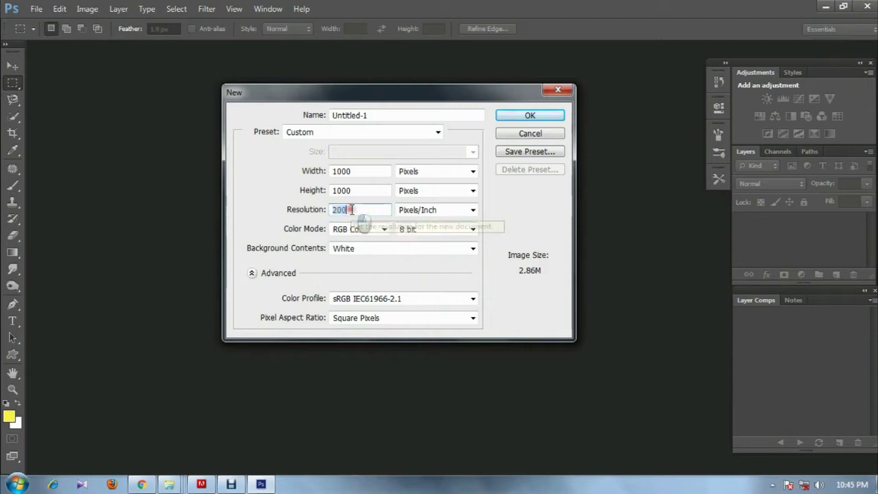
left_click(384, 229)
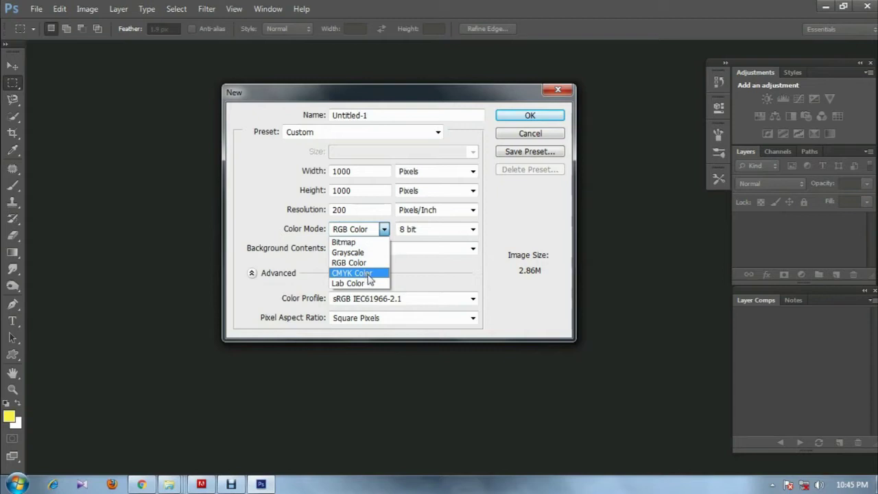
Create the 1000×1000 document in RGB Color, 8 bit, with a Transparent background
left_click(369, 274)
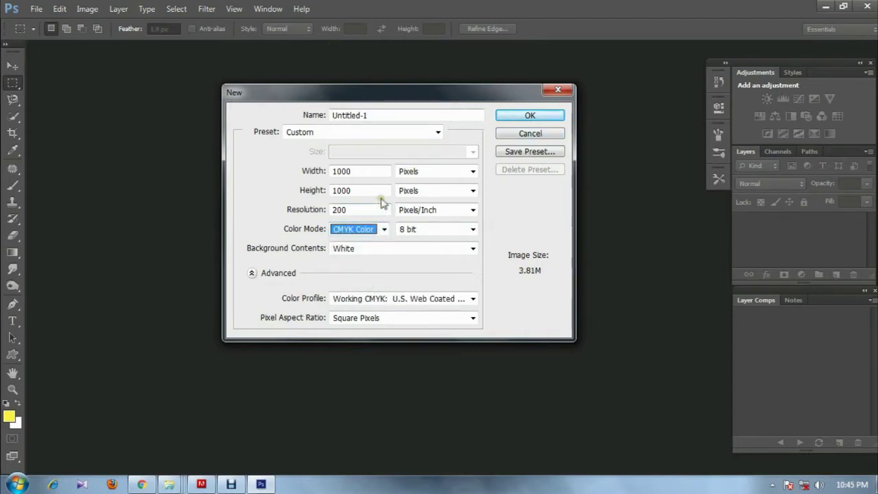
left_click(384, 229)
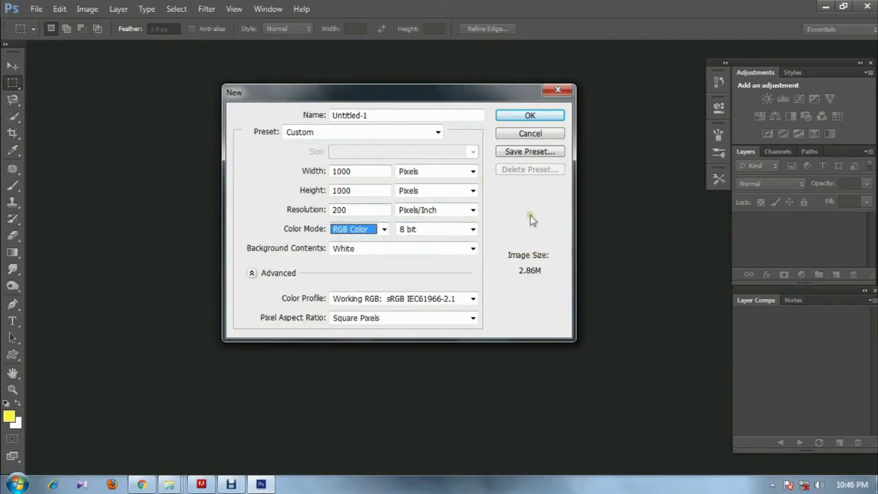
left_click(472, 229)
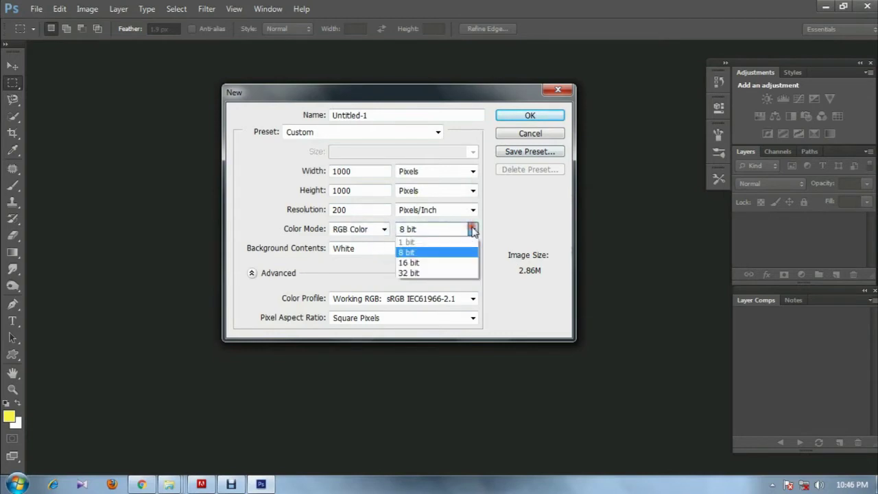
left_click(443, 251)
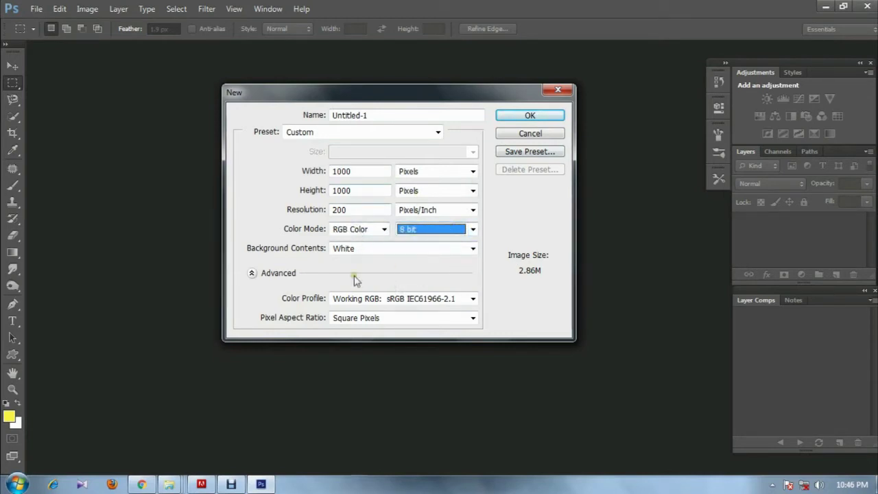
left_click(420, 248)
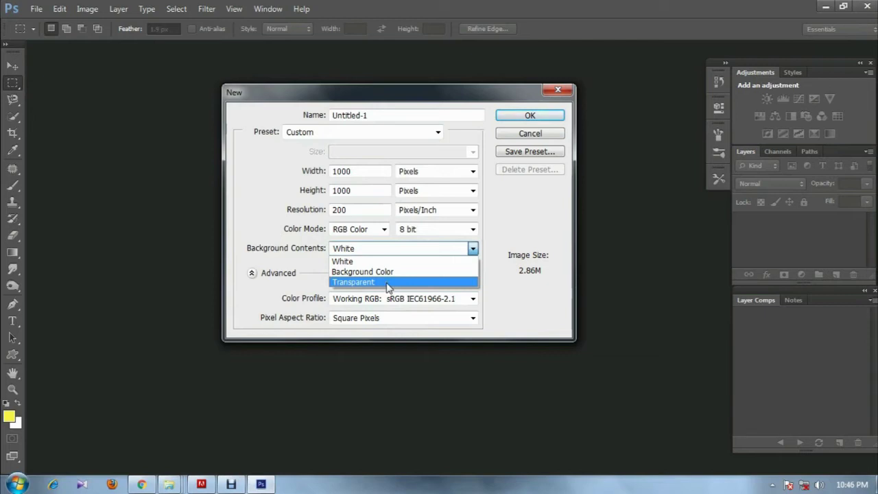
left_click(387, 282)
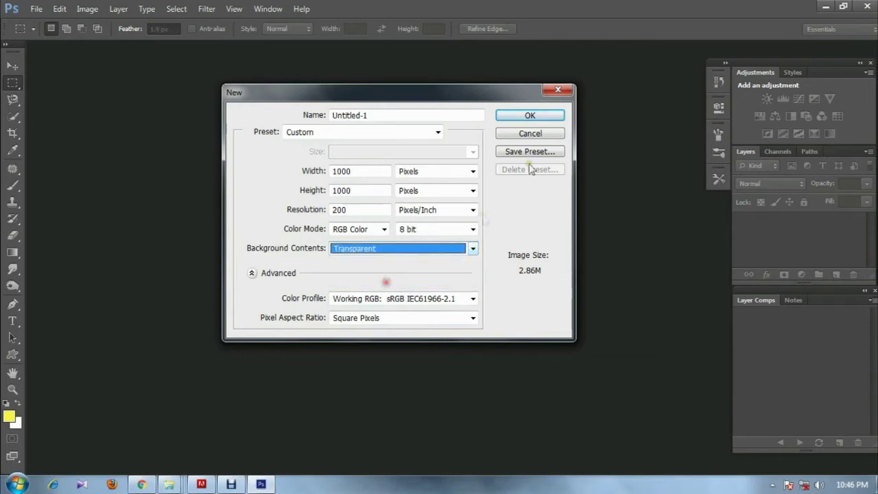
left_click(532, 116)
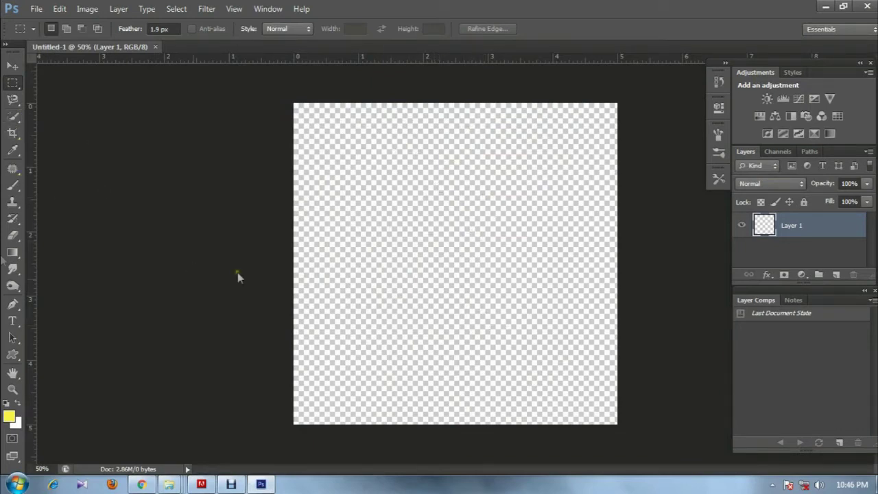
Type the word 'photo' at 72 pt near the canvas centre
left_click(13, 321)
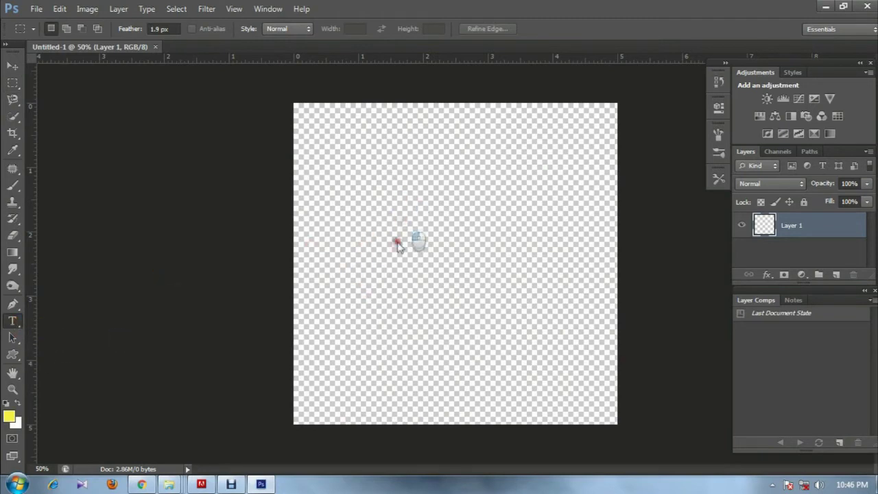
left_click(396, 245)
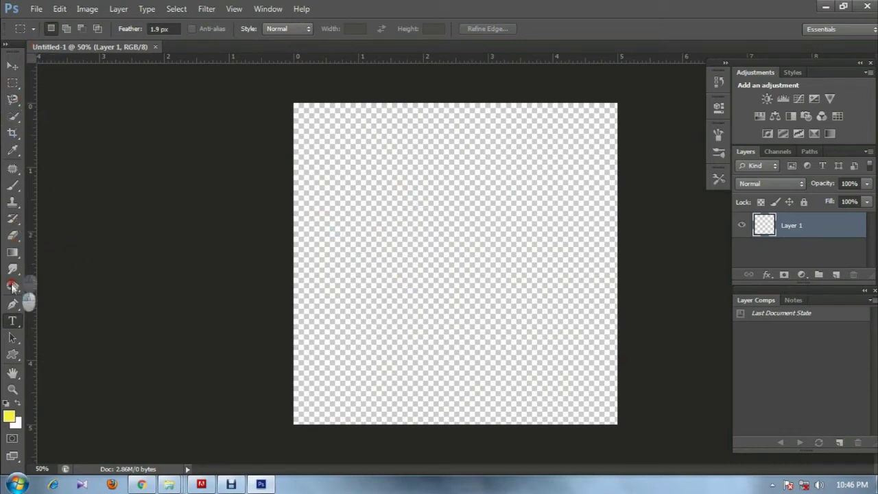
left_click(454, 239)
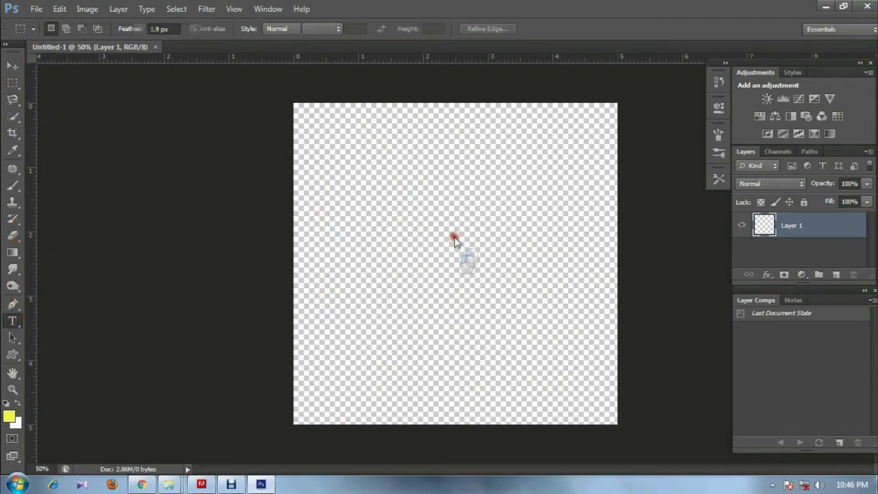
left_click(380, 243)
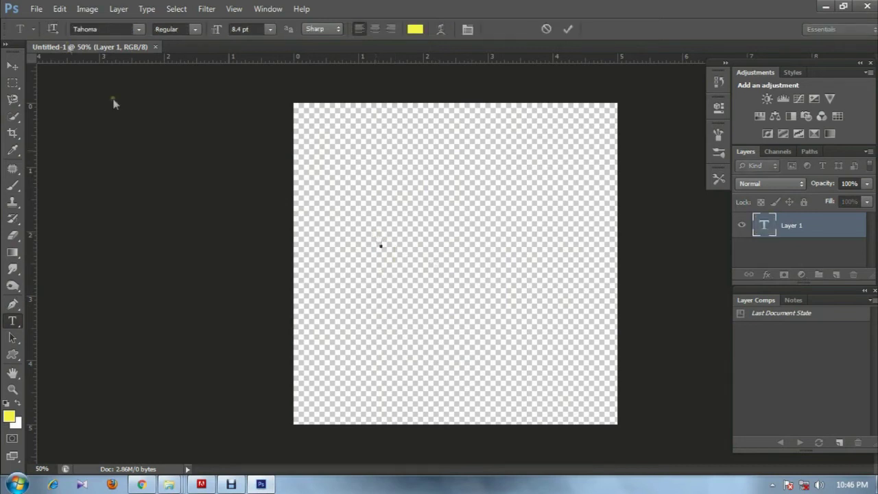
left_click(269, 28)
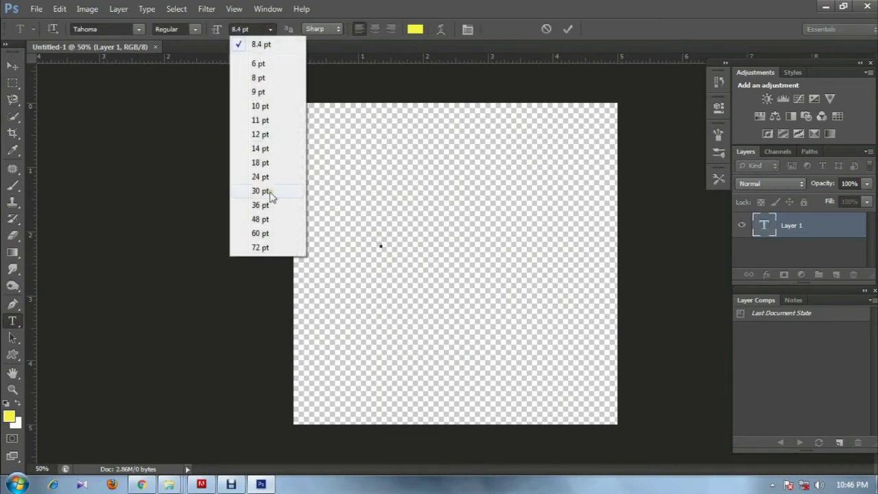
left_click(267, 247)
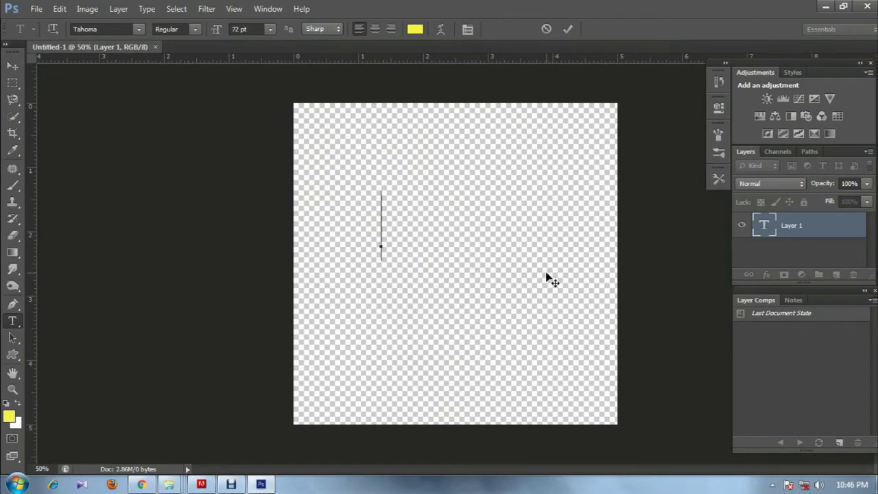
type("photo")
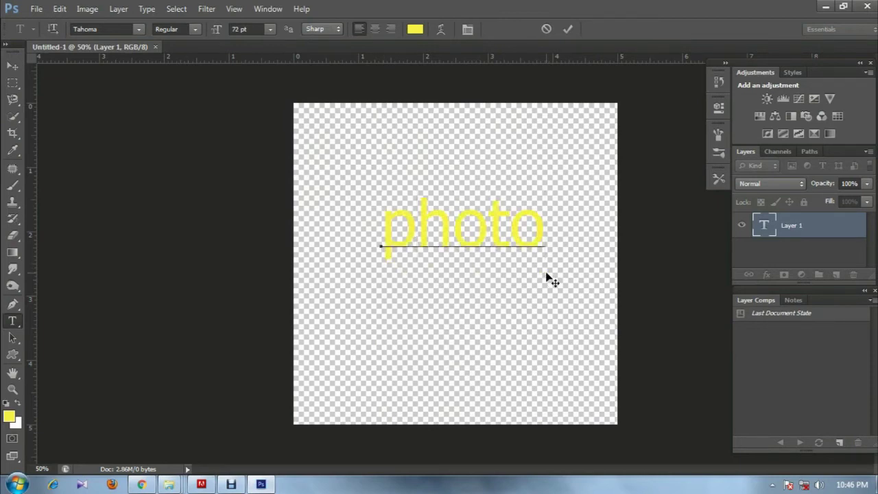
left_click_drag(556, 213, 562, 242)
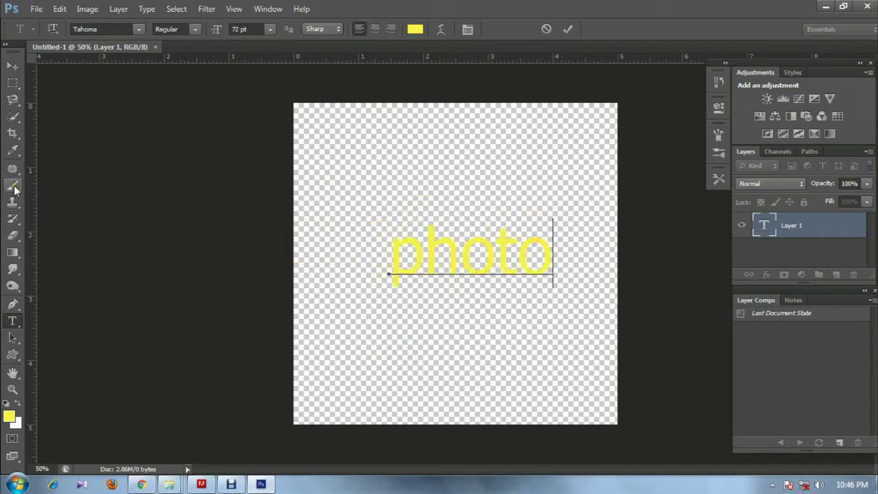
Colour the 'photo' text black, commit it, and nudge it into place
double_click(541, 271)
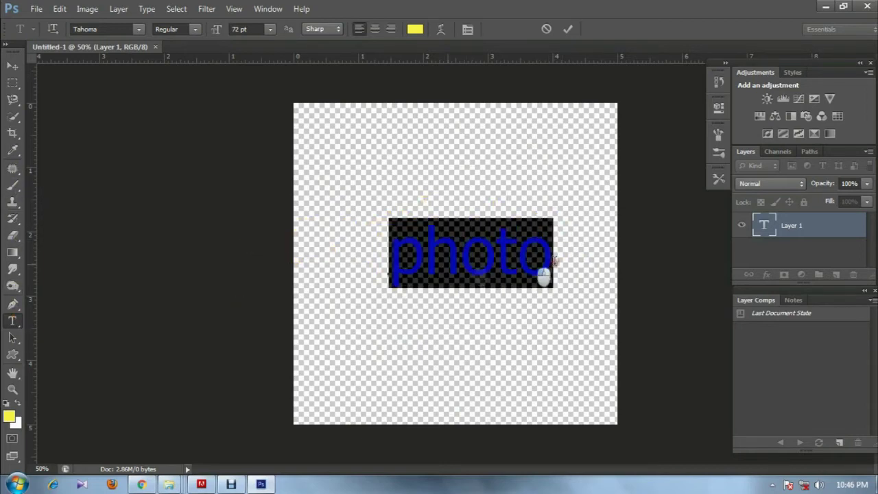
left_click(414, 29)
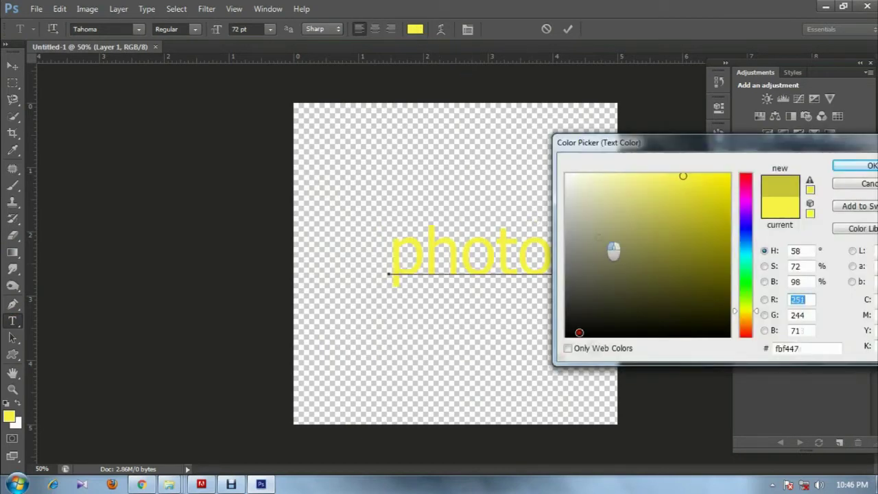
left_click_drag(613, 251, 569, 373)
left_click(851, 167)
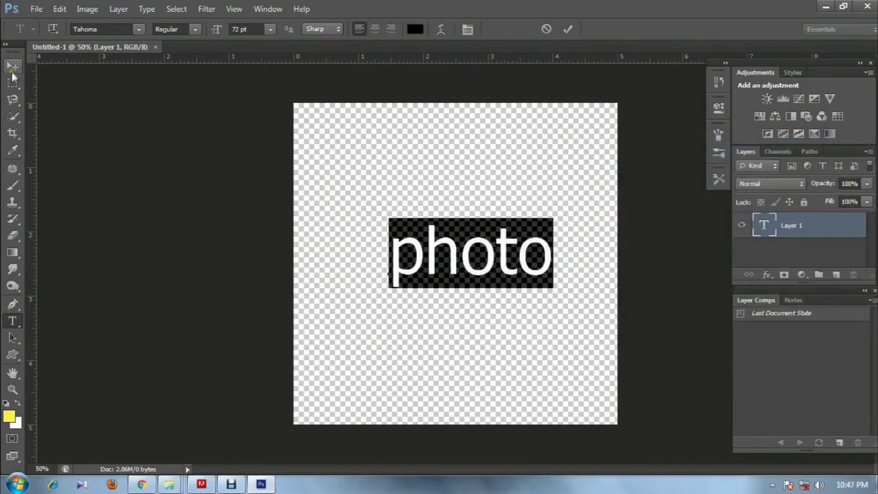
left_click(13, 66)
mouse_move(520, 251)
left_mouse_down()
mouse_move(533, 241)
mouse_move(509, 251)
left_mouse_up()
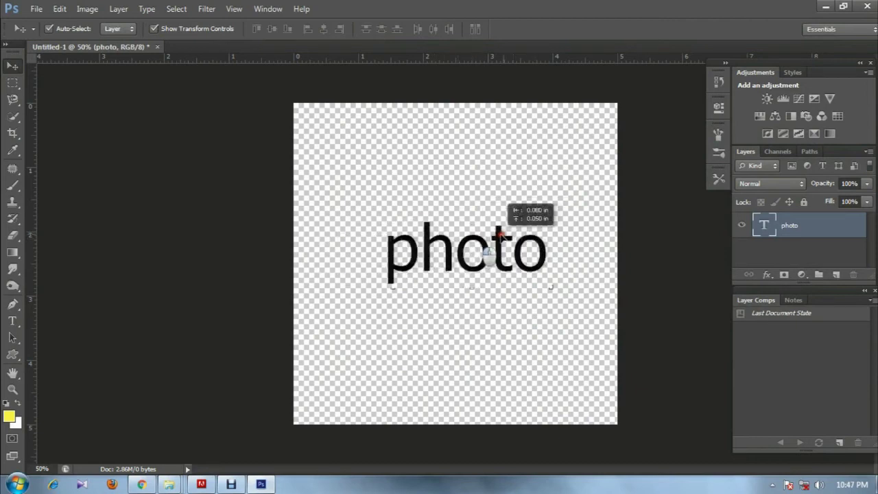
Save the image to the Desktop as a JPEG named 'tt', accepting the JPEG Options
left_click(36, 8)
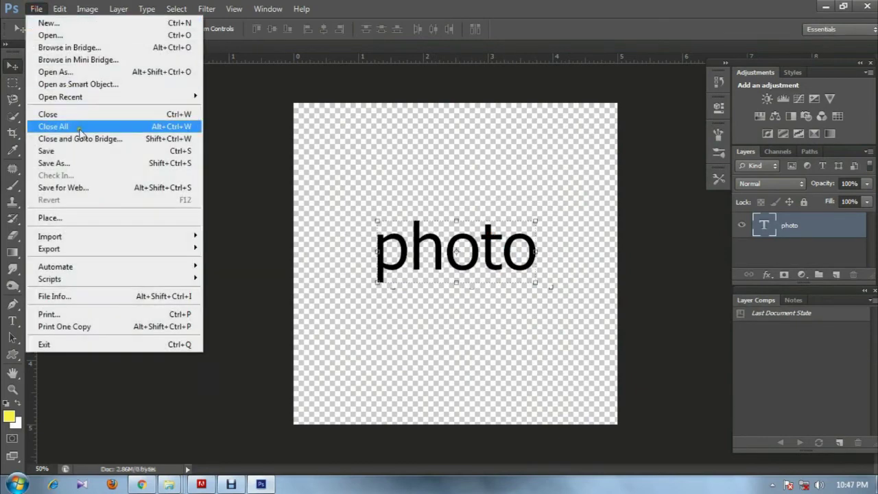
left_click(61, 163)
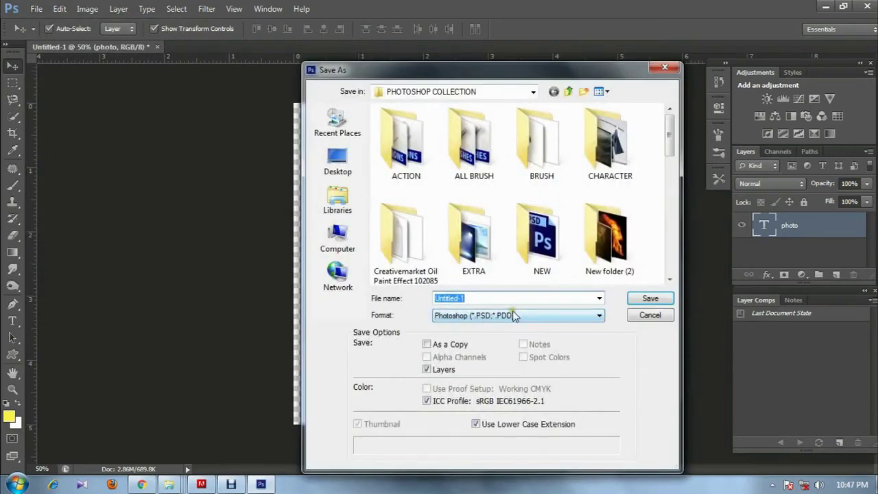
left_click(514, 315)
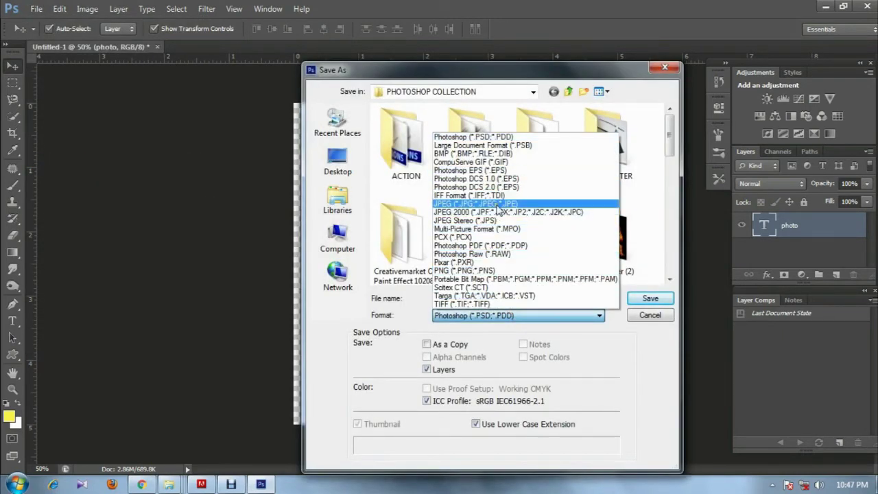
left_click(496, 204)
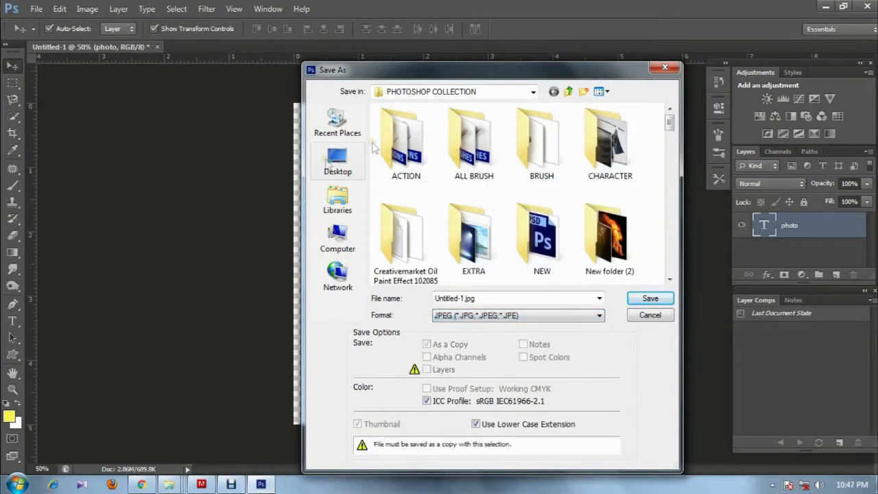
left_click(353, 167)
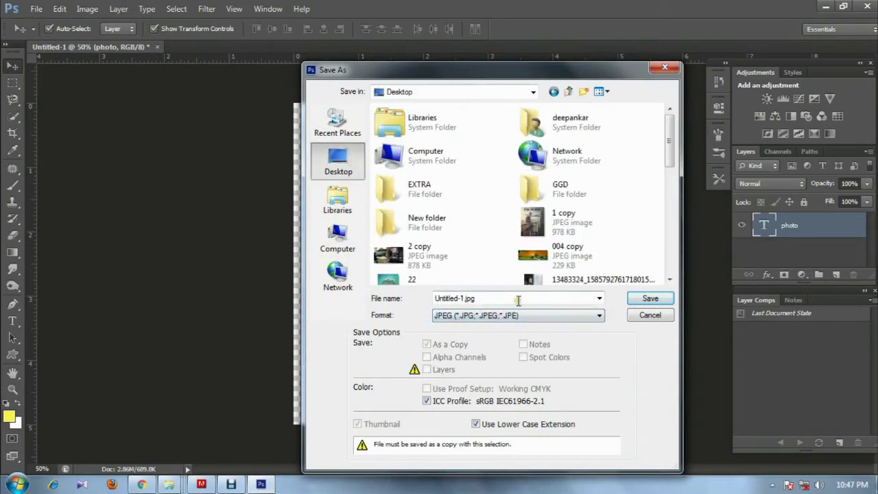
double_click(466, 299)
type("tt")
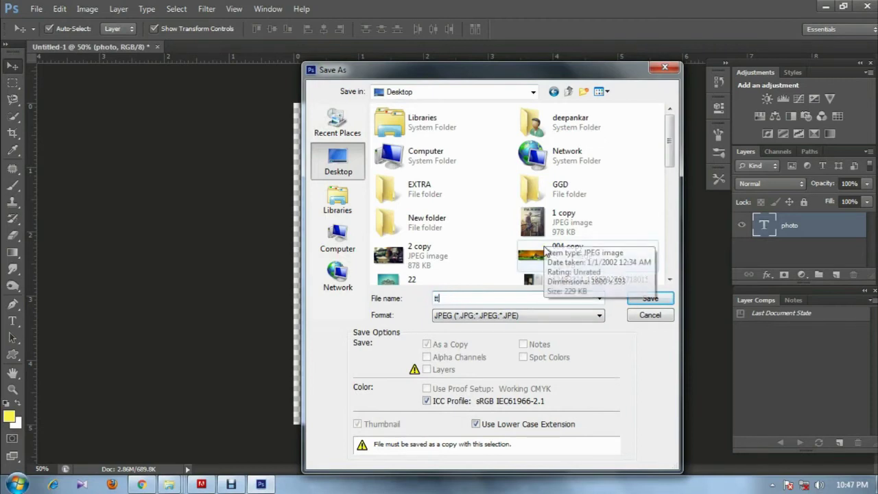
left_click(661, 300)
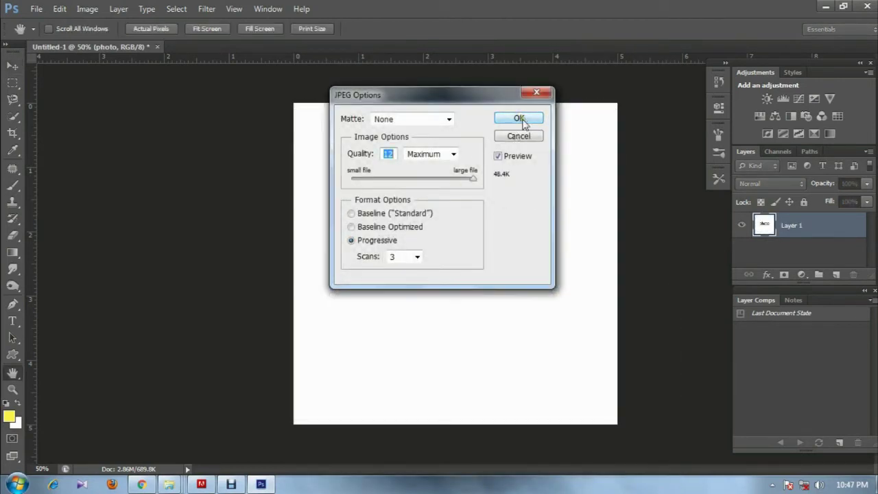
left_click(519, 118)
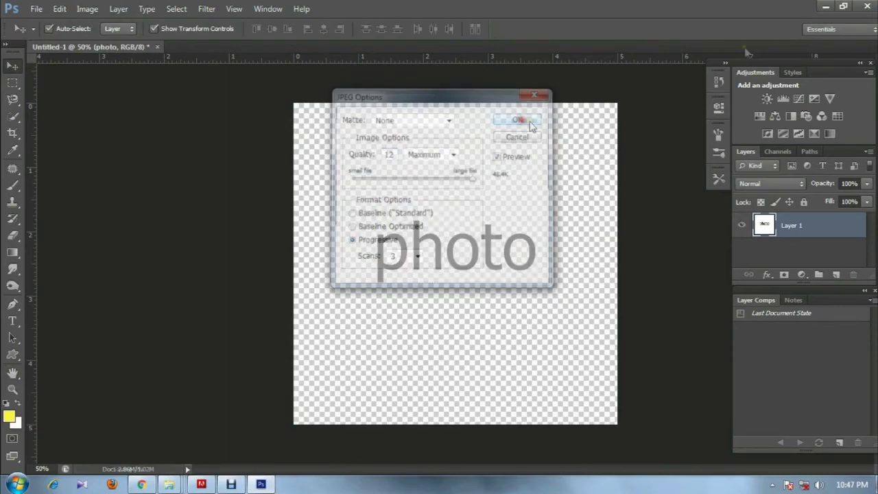
View tt from the desktop in Photo Viewer, then open it in Photoshop CS6
left_click(825, 10)
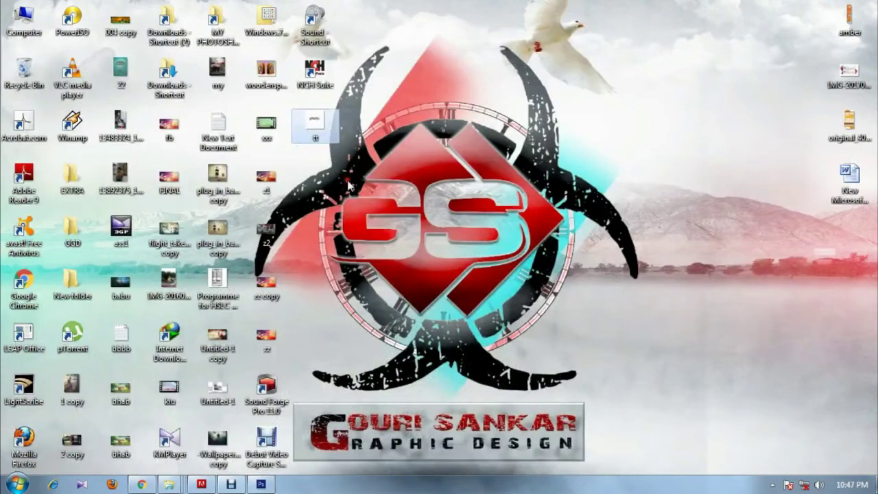
double_click(327, 120)
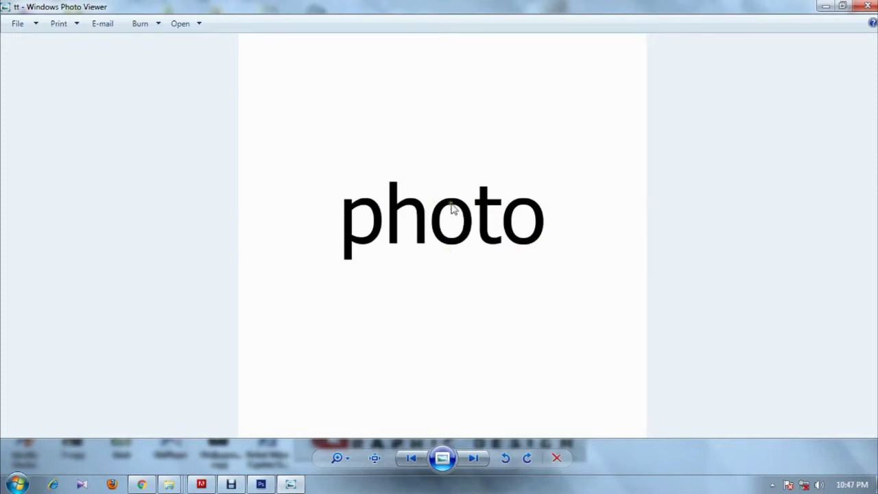
right_click(487, 194)
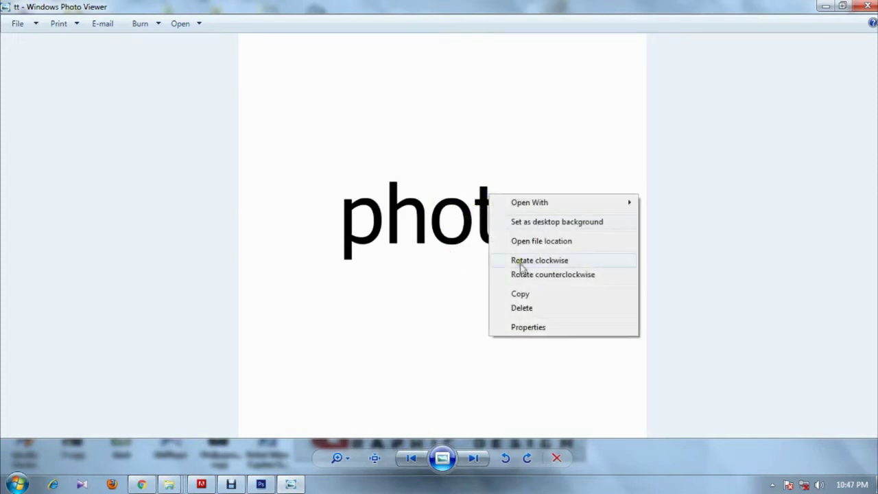
mouse_move(530, 203)
left_click(647, 217)
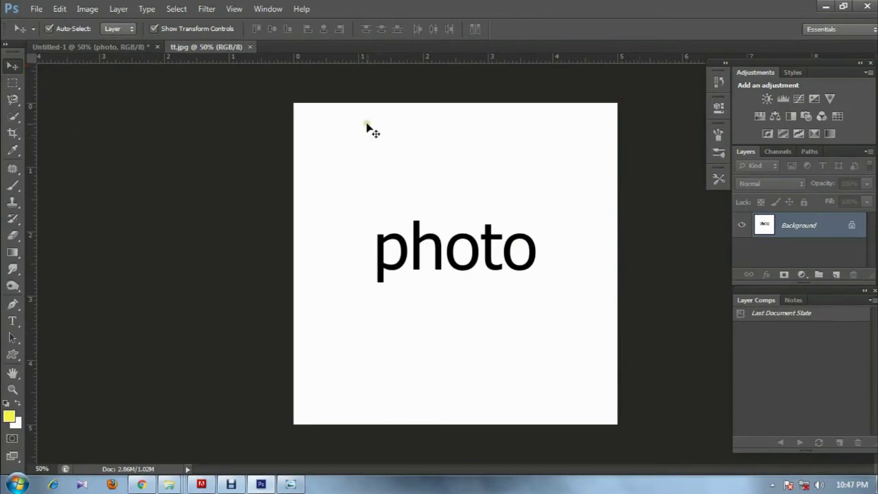
Select all of tt.jpg, shift its contents, then undo the move
left_click(12, 82)
key("ctrl+a")
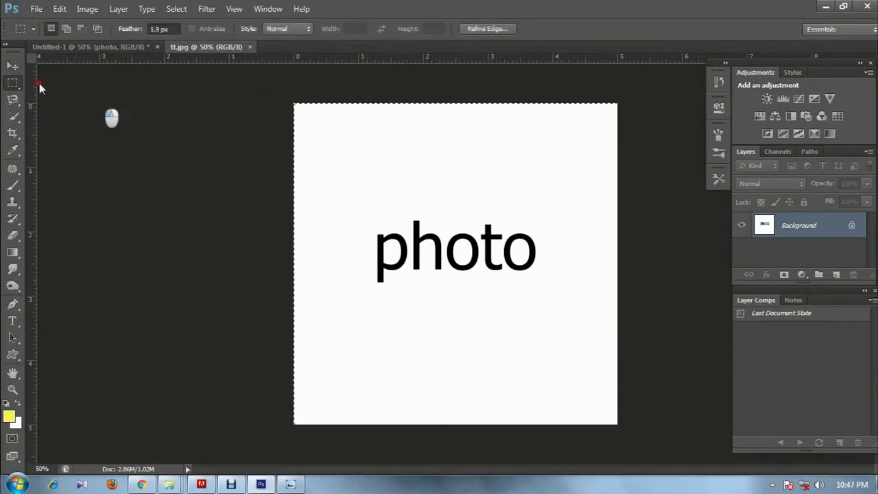
left_click(12, 66)
mouse_move(418, 182)
left_mouse_down()
mouse_move(408, 180)
mouse_move(419, 180)
left_mouse_up()
key("m")
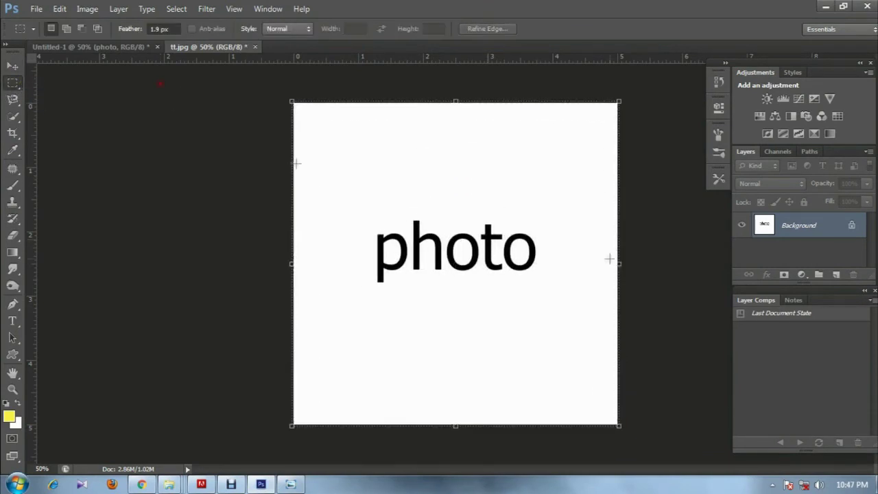
Retry moving the locked Background, dismiss the errors, and close tt.jpg without saving
left_click(13, 66)
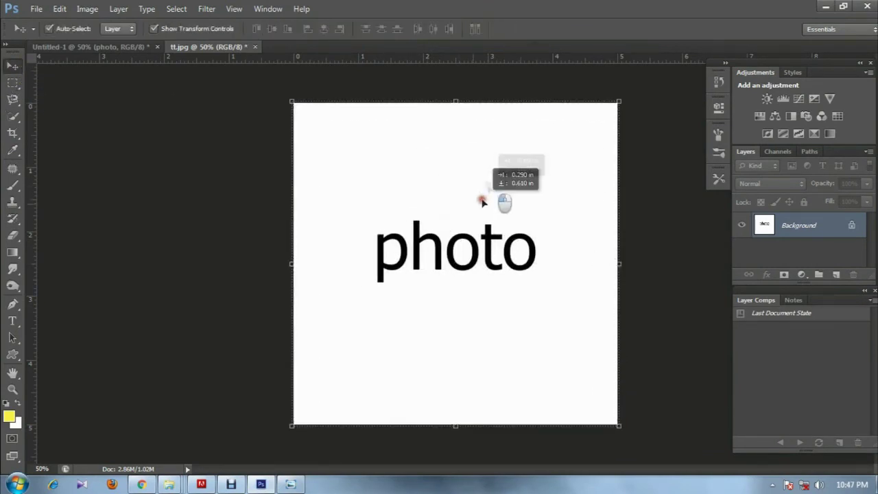
left_click_drag(463, 180, 454, 226)
left_click(450, 191)
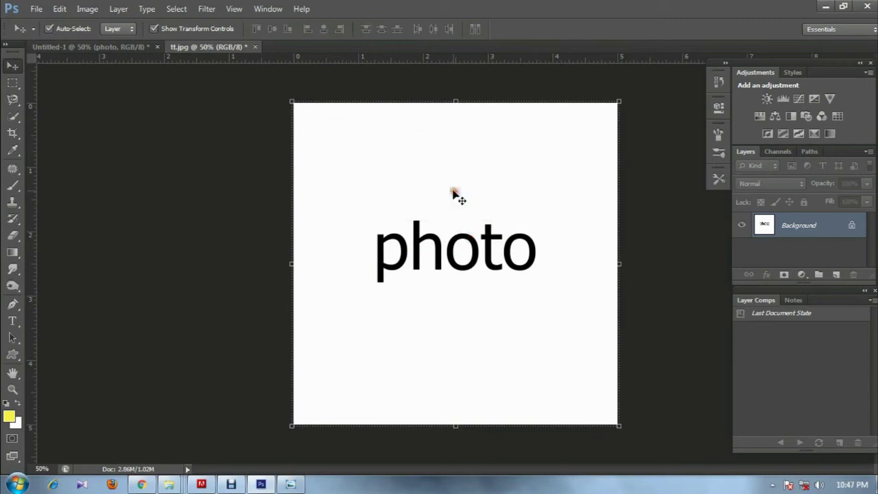
left_click_drag(454, 192, 455, 202)
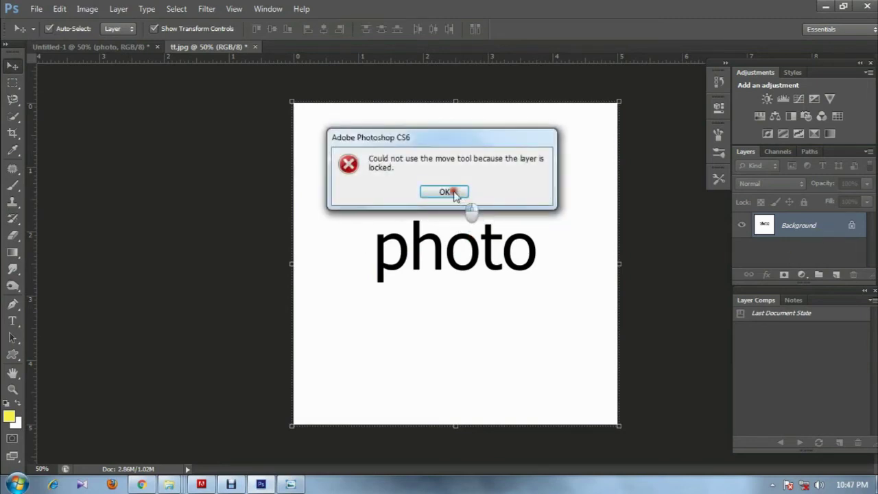
left_click(453, 192)
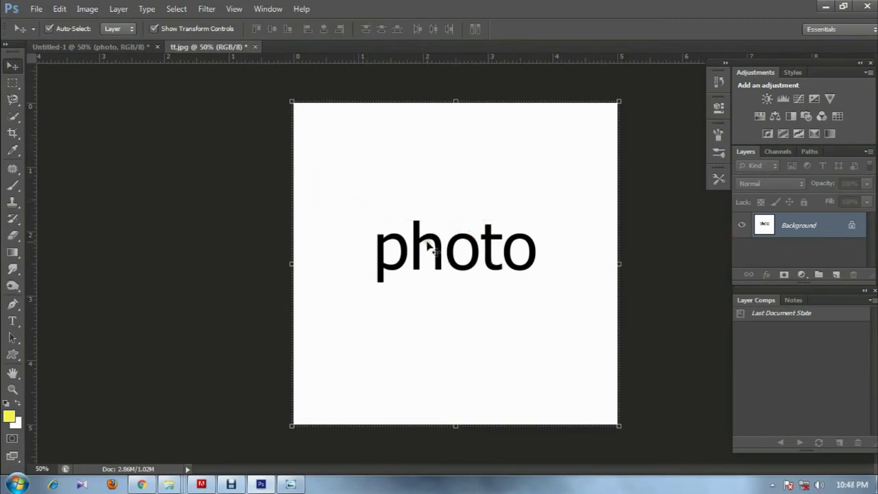
left_click(255, 47)
left_click(452, 192)
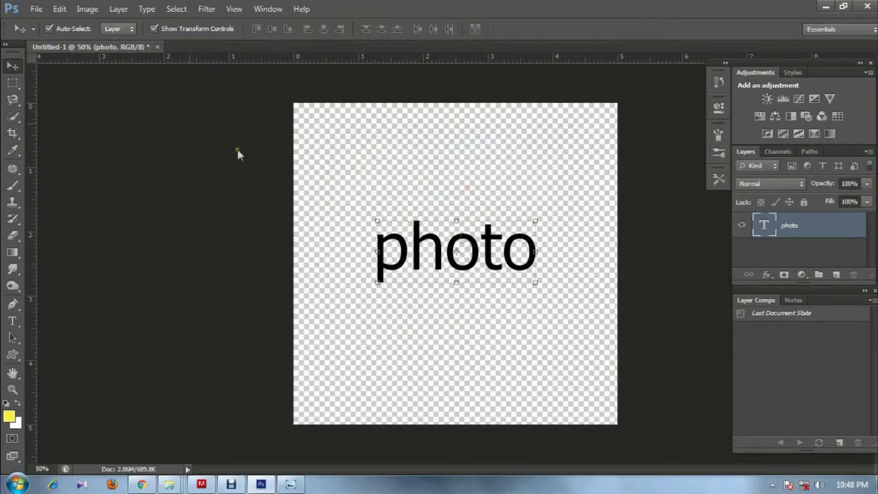
Save As PNG, declining to overwrite the existing Untitled-1.png
left_click(33, 9)
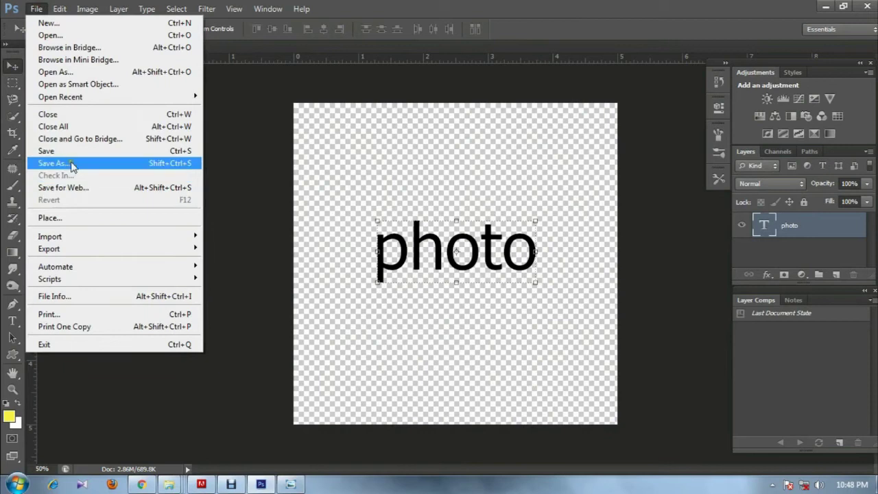
left_click(72, 164)
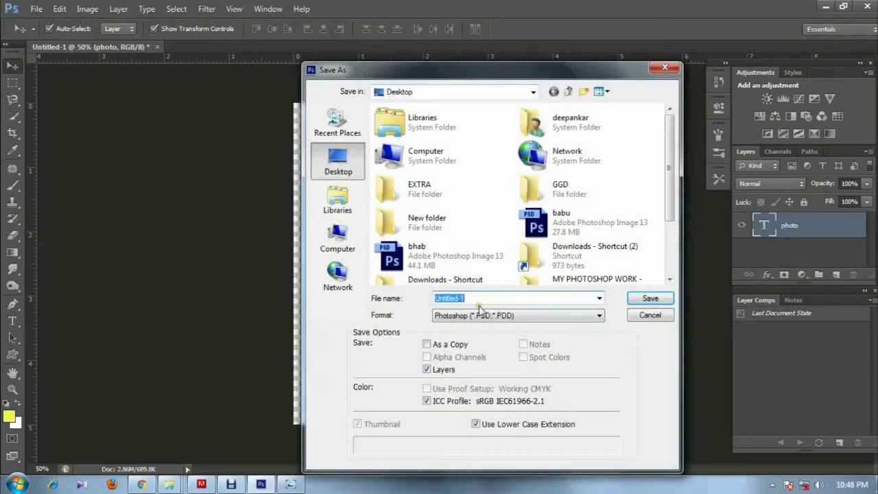
left_click(506, 316)
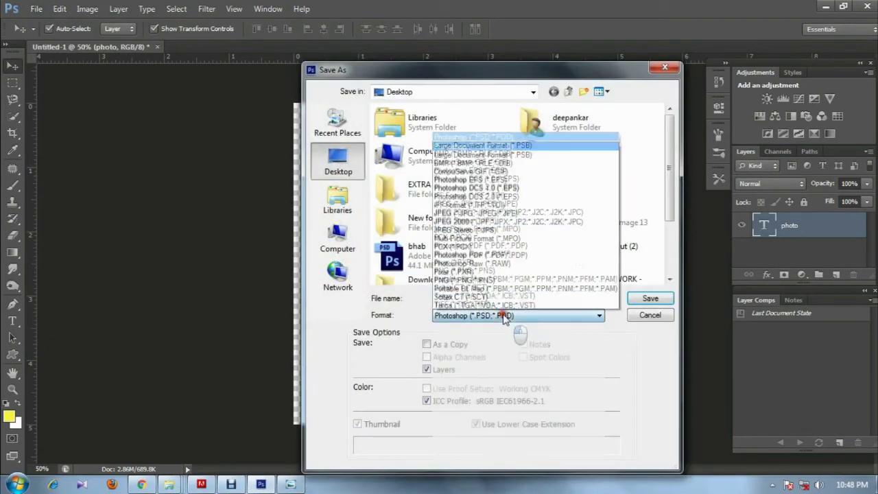
left_click(499, 272)
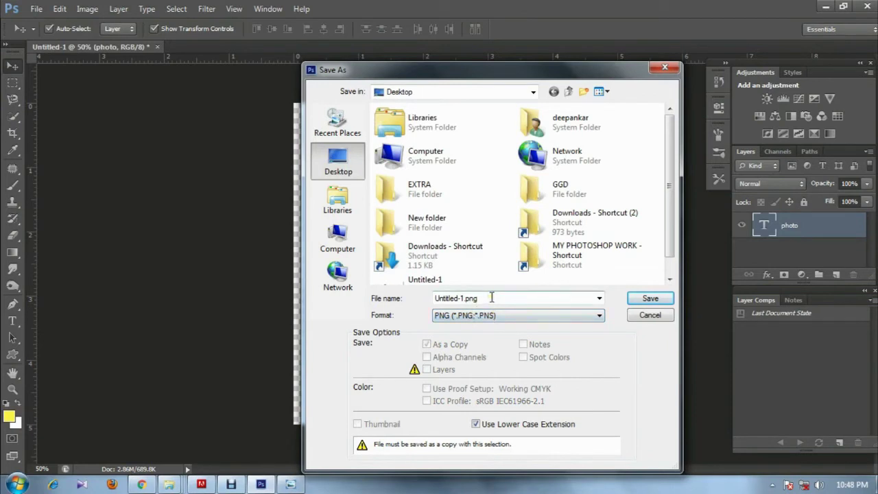
left_click(637, 302)
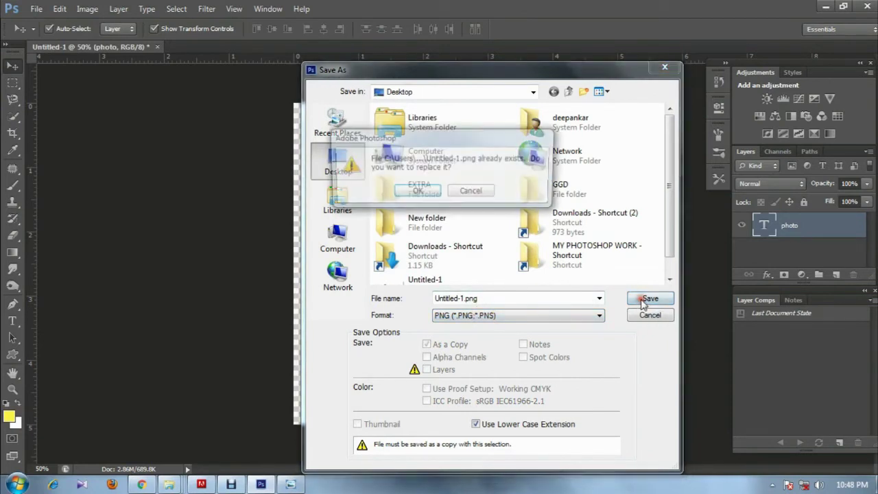
left_click(472, 192)
Rename the file to 'example' and save the PNG with default compression settings
left_click(442, 270)
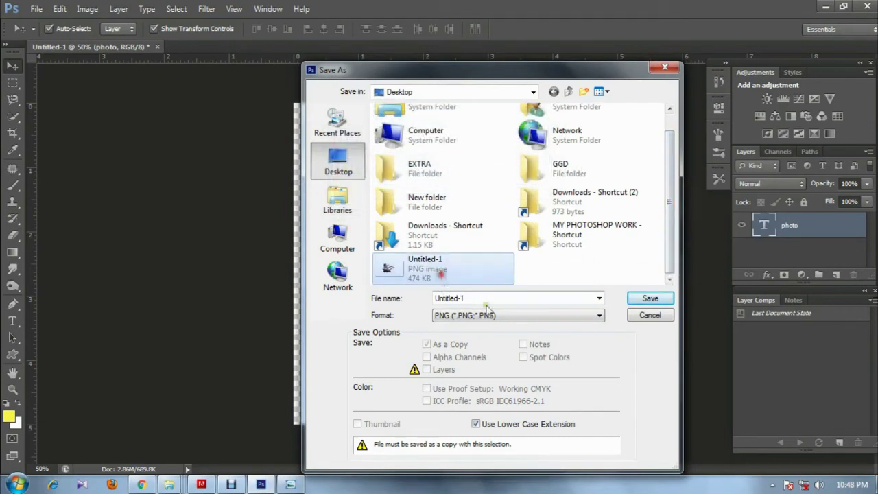
double_click(480, 297)
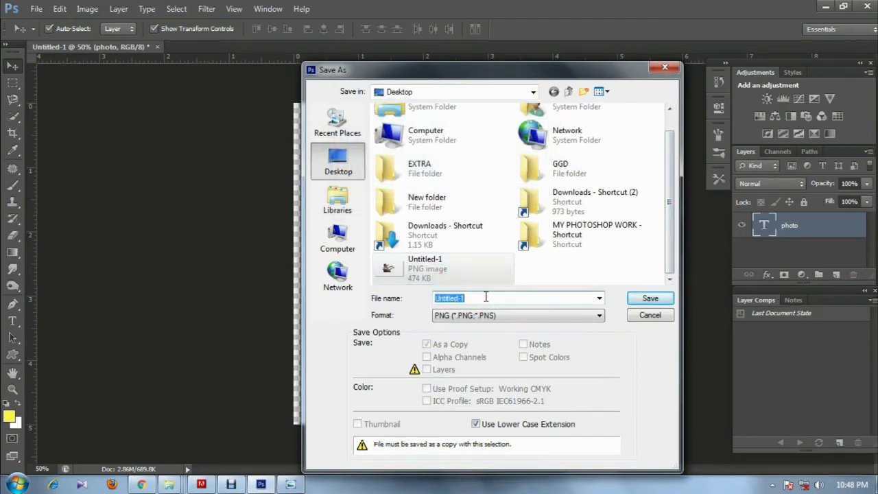
type("e")
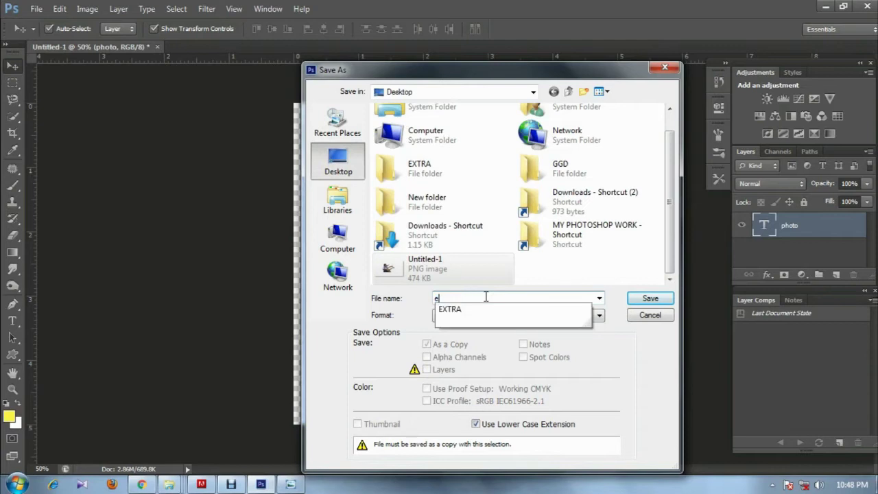
type("xample")
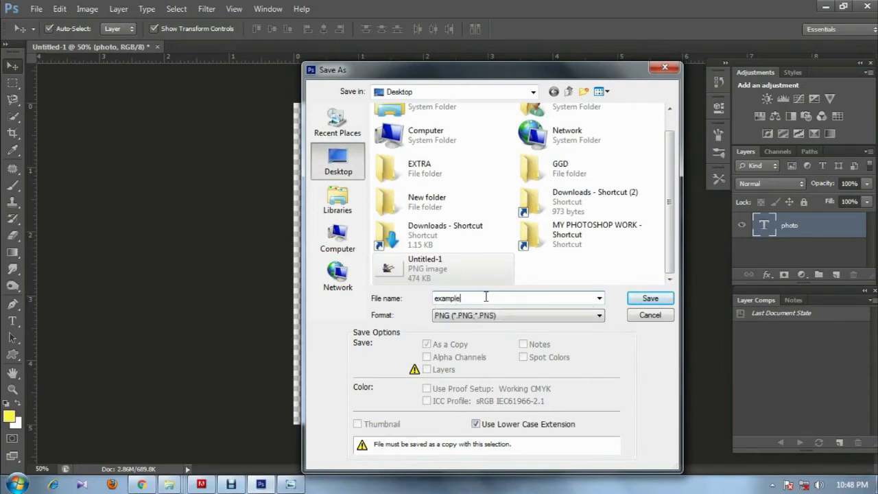
left_click(640, 296)
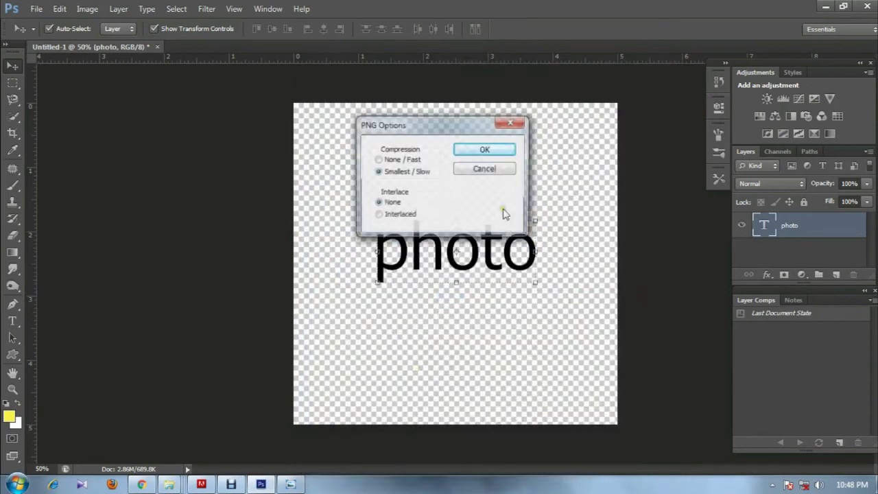
left_click(486, 150)
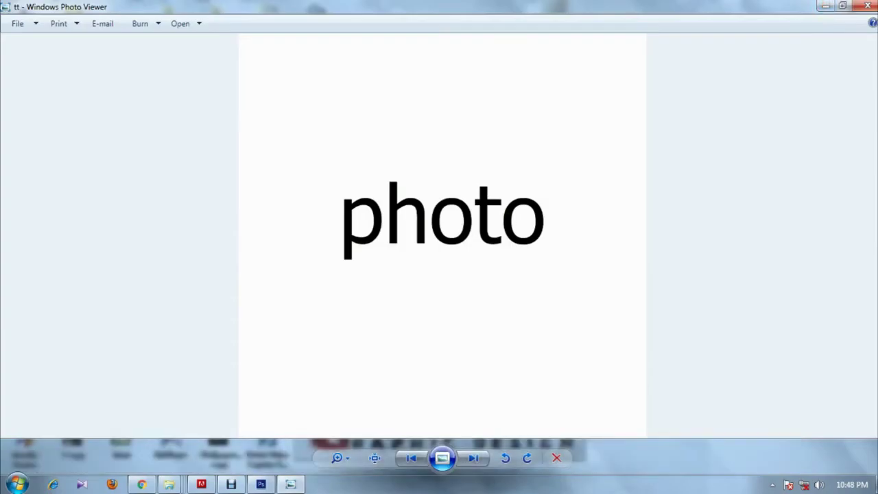
Open example.png from the desktop via Photo Viewer into Photoshop CS6 and drag the text
left_click(866, 5)
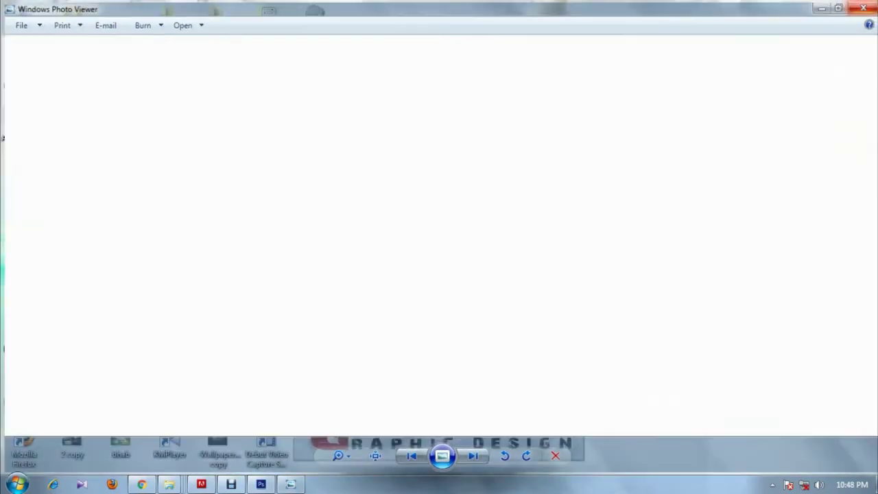
double_click(314, 175)
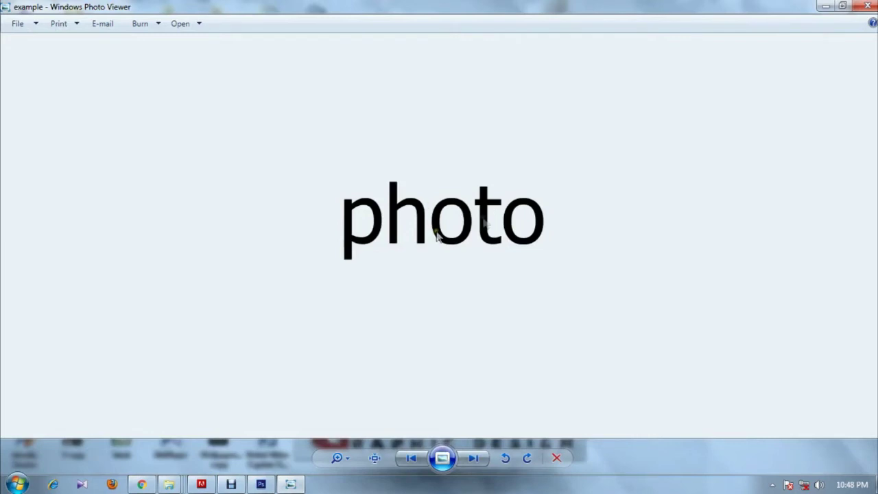
right_click(447, 205)
mouse_move(494, 214)
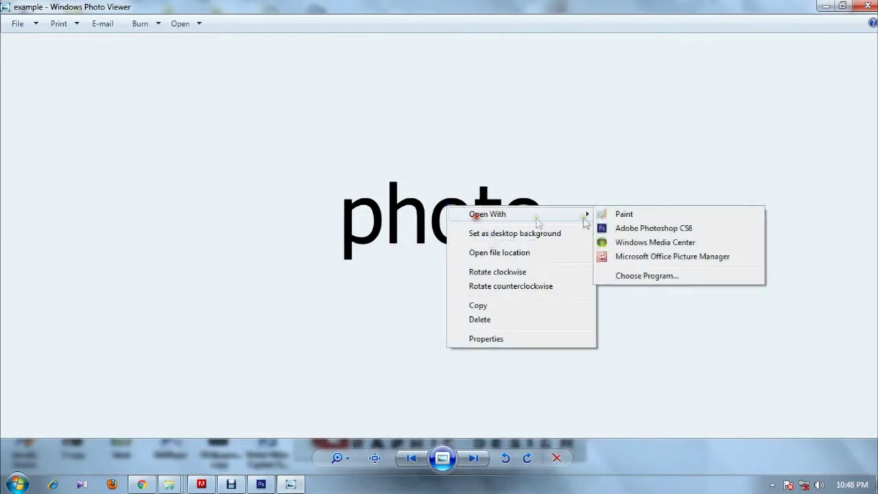
left_click(610, 228)
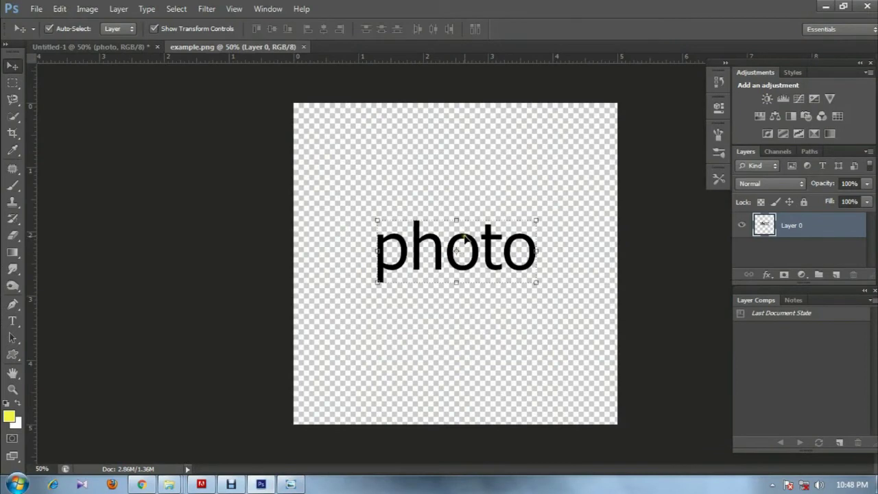
mouse_move(467, 252)
left_mouse_down()
mouse_move(501, 255)
mouse_move(481, 237)
mouse_move(440, 227)
left_mouse_up()
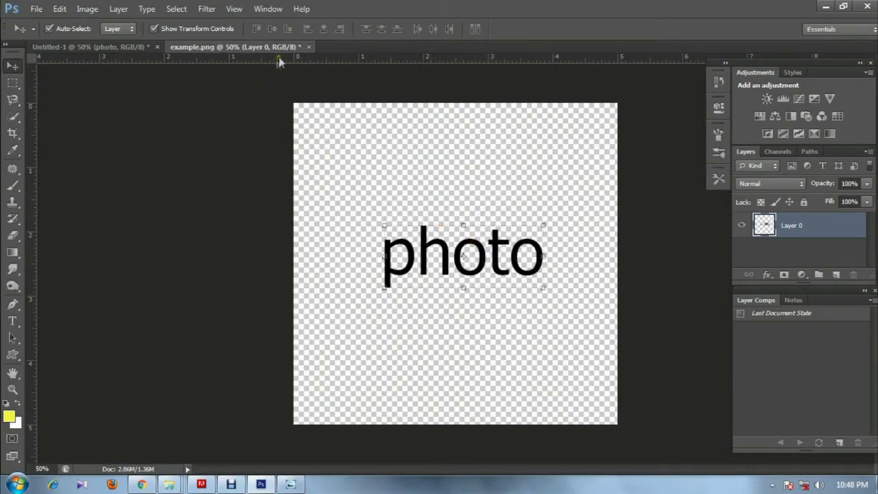
Reposition the word 'photo' slightly up and left with a few Move-tool drags
left_click(33, 11)
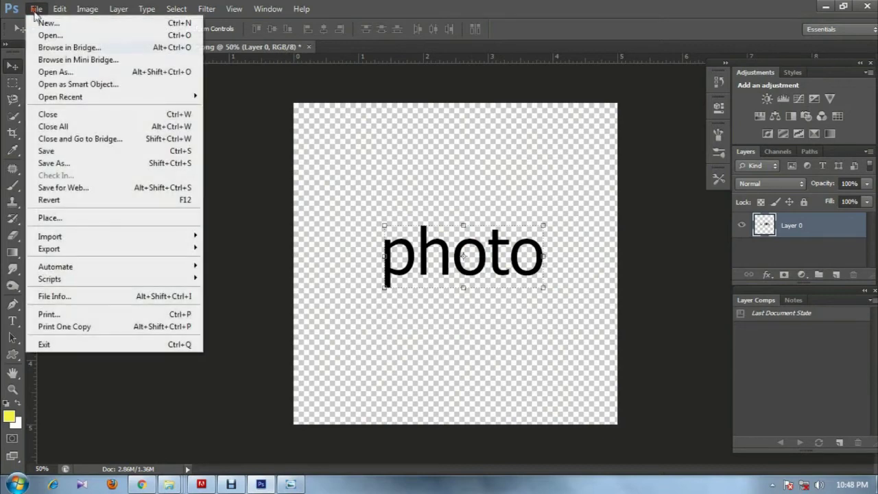
left_click(425, 241)
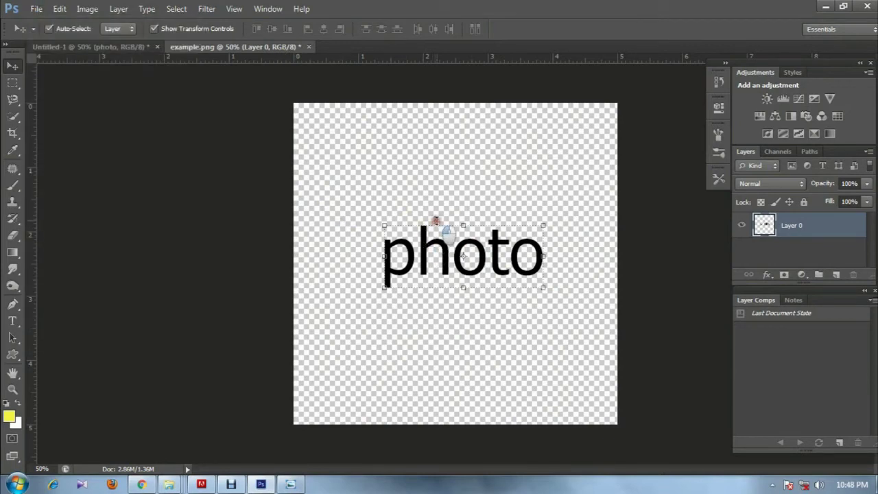
left_click_drag(423, 233, 411, 241)
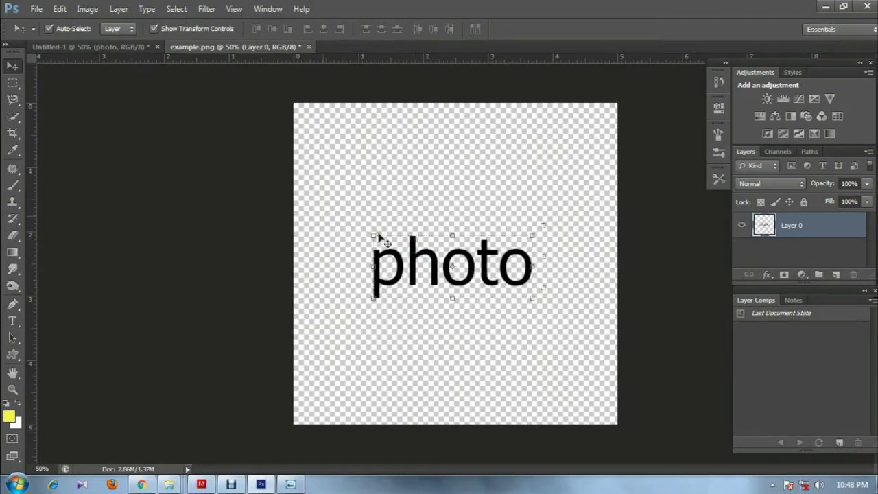
left_click_drag(468, 253, 461, 231)
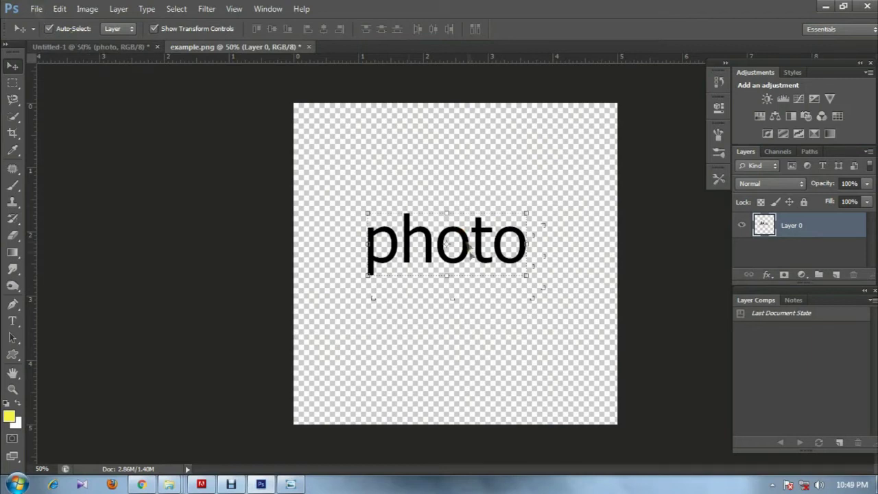
mouse_move(469, 242)
left_mouse_down()
mouse_move(473, 255)
mouse_move(484, 235)
mouse_move(465, 241)
left_mouse_up()
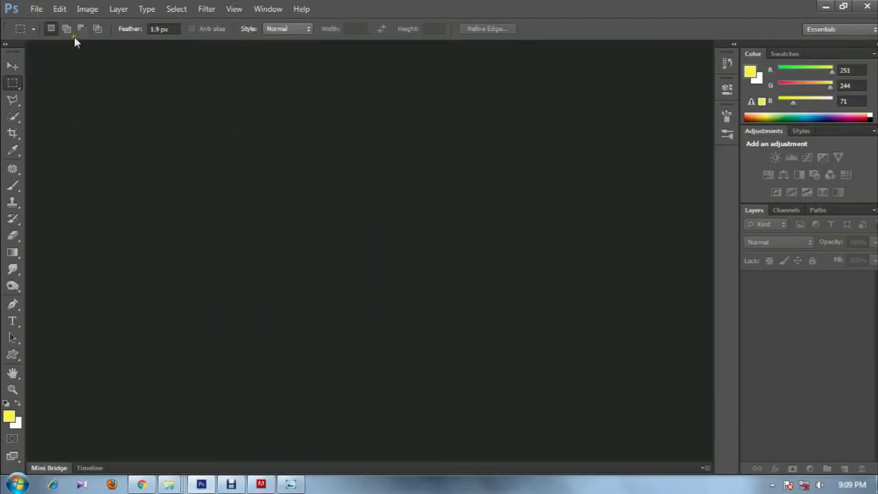
Browse the File, Edit and Layer menus without choosing anything, then select the Move tool
left_click(38, 14)
left_click(412, 86)
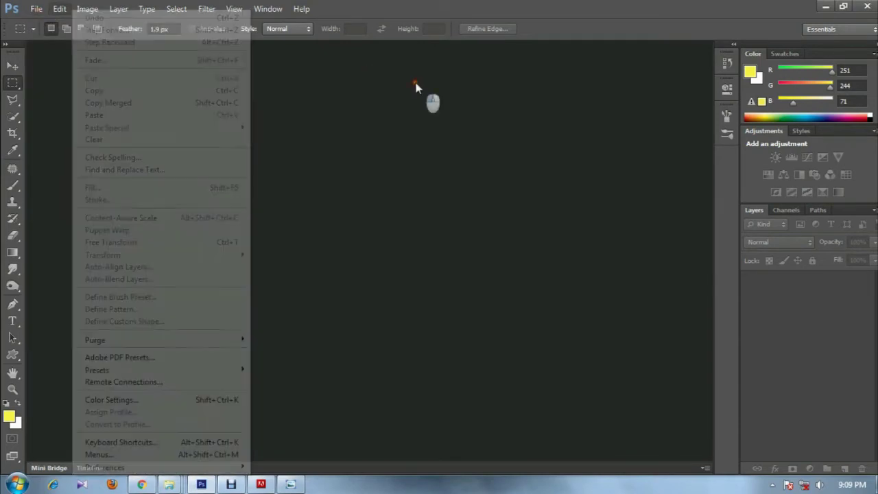
left_click(60, 9)
left_click(314, 88)
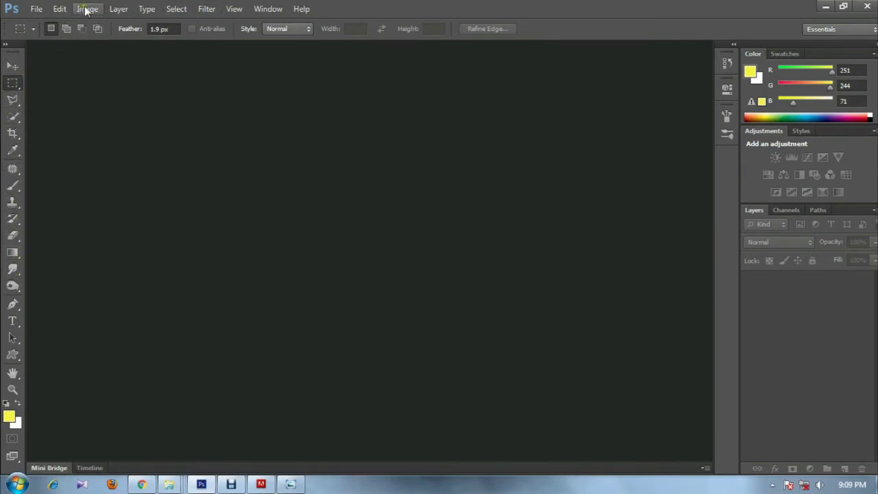
left_click(117, 9)
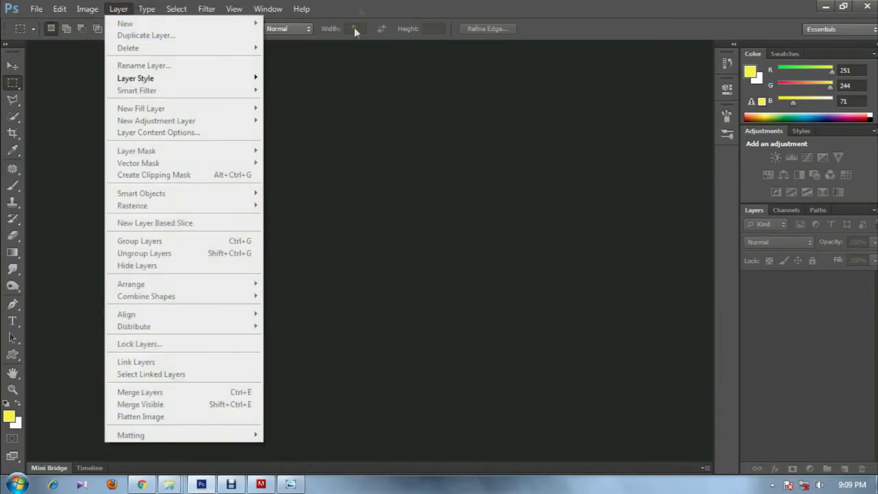
left_click(366, 6)
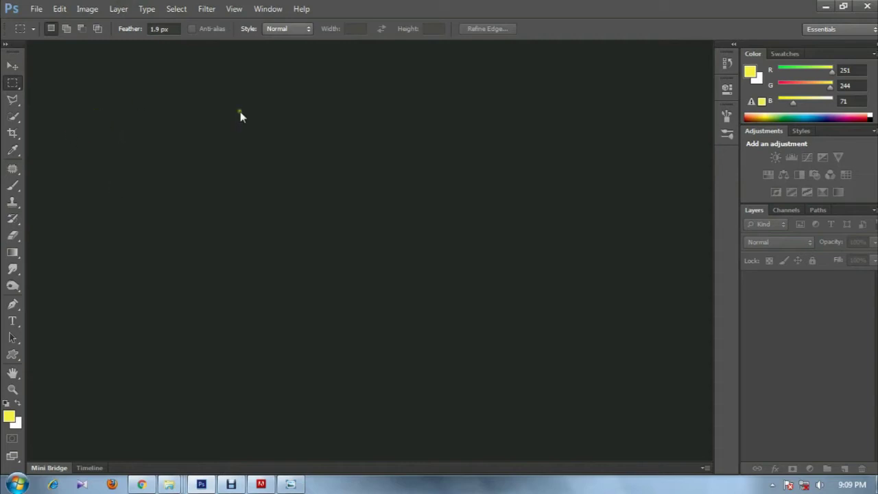
left_click(165, 84)
left_click(14, 67)
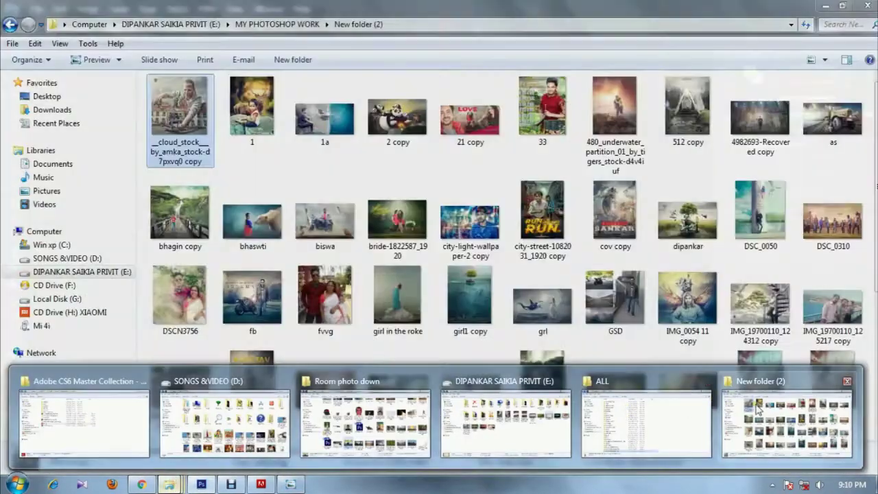
mouse_move(169, 484)
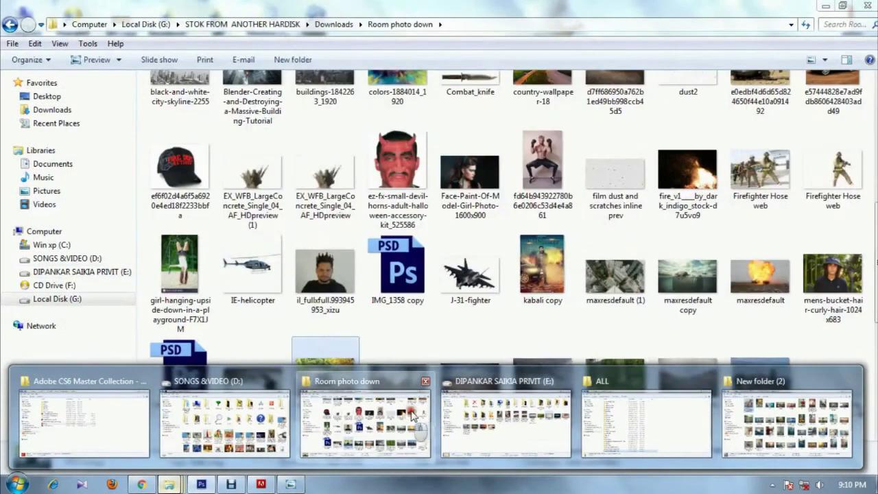
From the Room photo down folder, open the motorcycle photo pexels-photo-139584 with Photoshop CS6
left_click(424, 401)
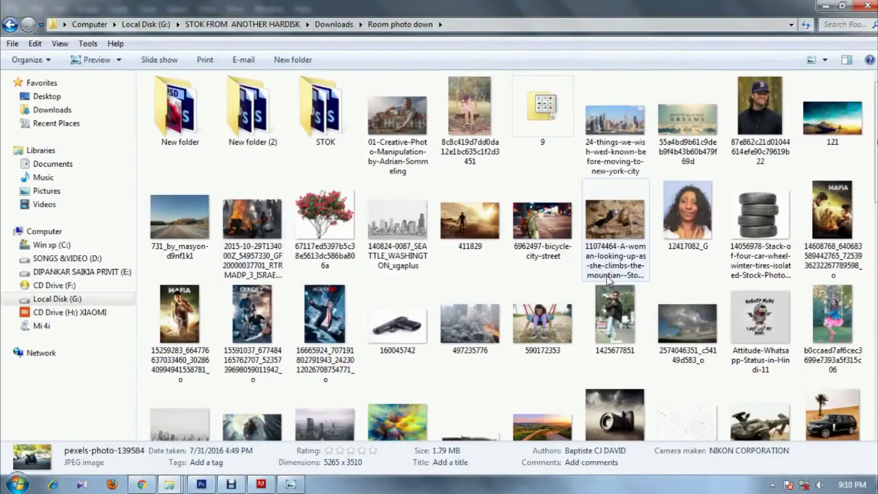
scroll(607, 280, "down", 3)
scroll(609, 283, "down", 4)
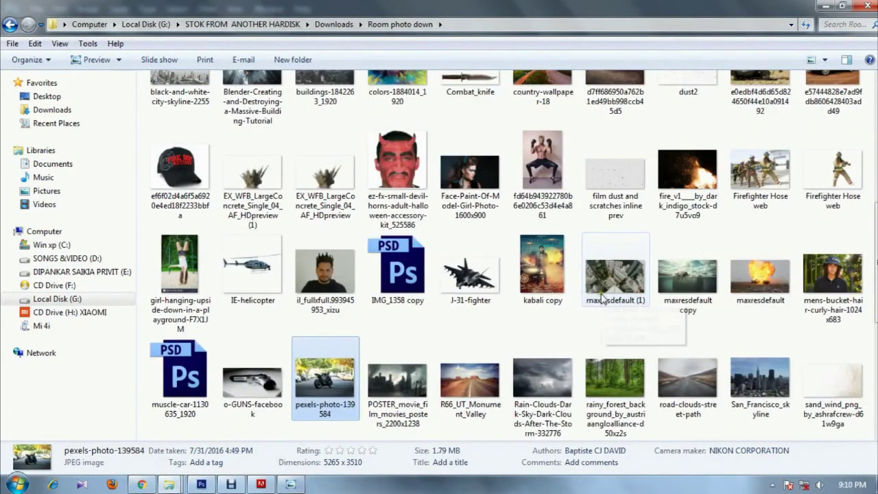
right_click(332, 377)
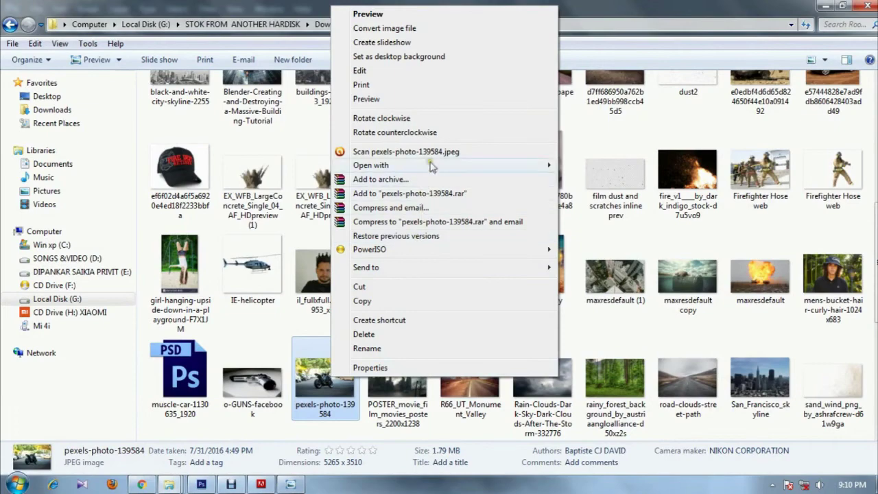
left_click(590, 169)
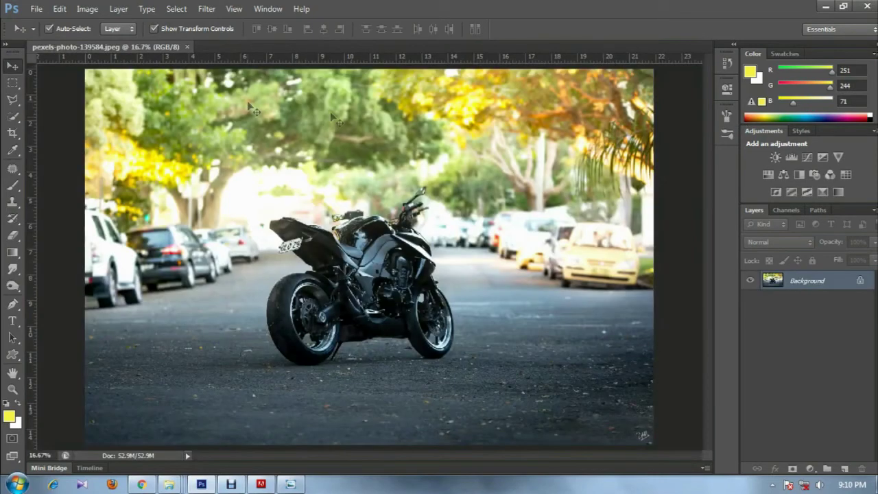
Close the motorcycle photo document and open the Mini Bridge file browser
left_click(188, 47)
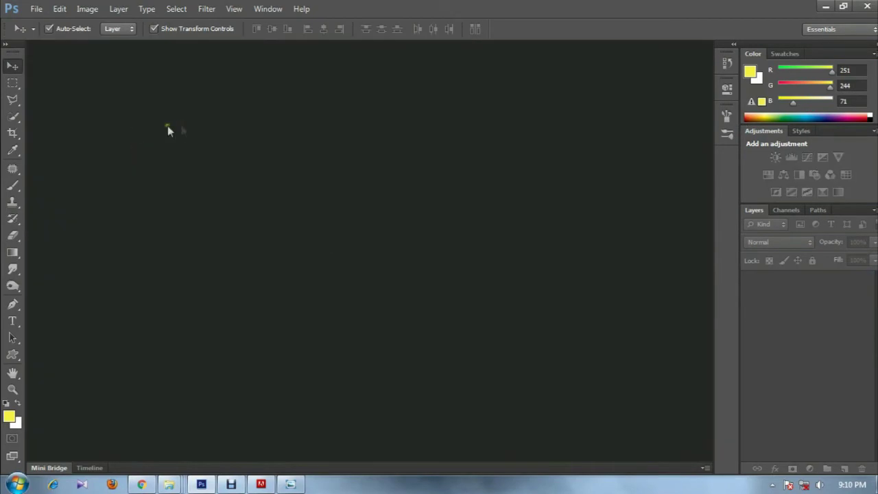
left_click(36, 8)
left_click(307, 91)
left_click(36, 8)
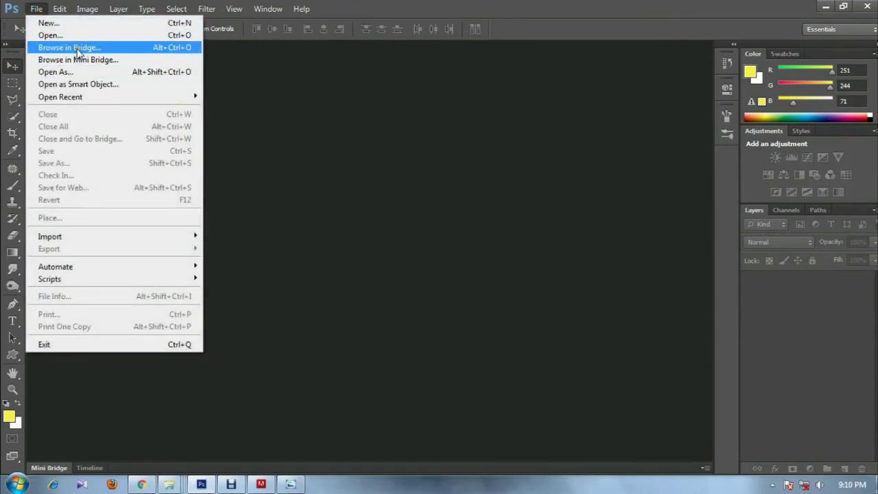
left_click(76, 49)
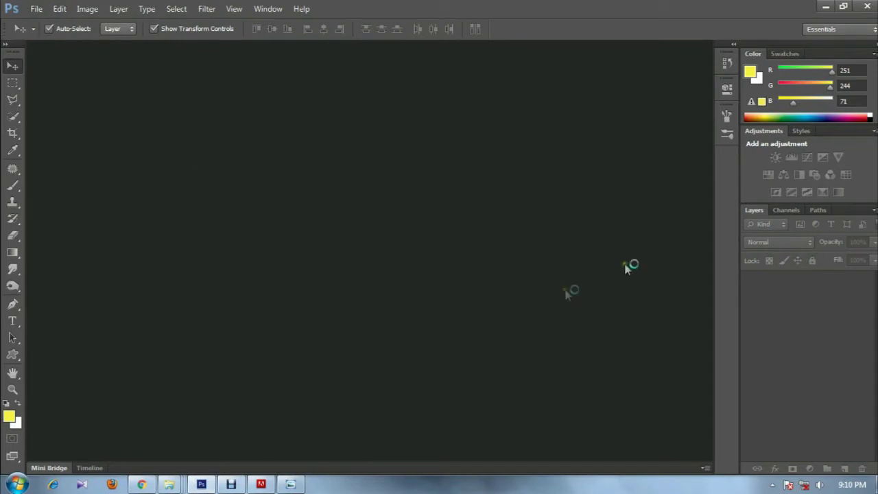
Expand Mini Bridge and hide its navigation pod and tool bar
left_click(48, 468)
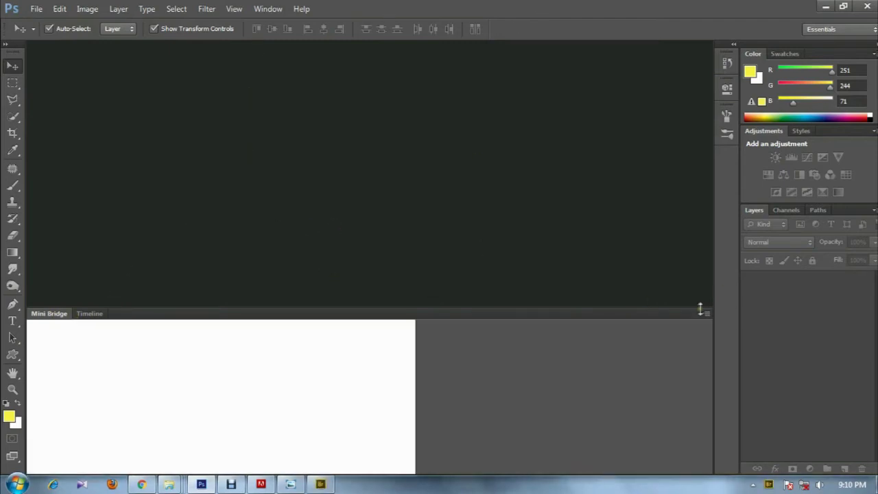
left_click(706, 313)
left_click(701, 314)
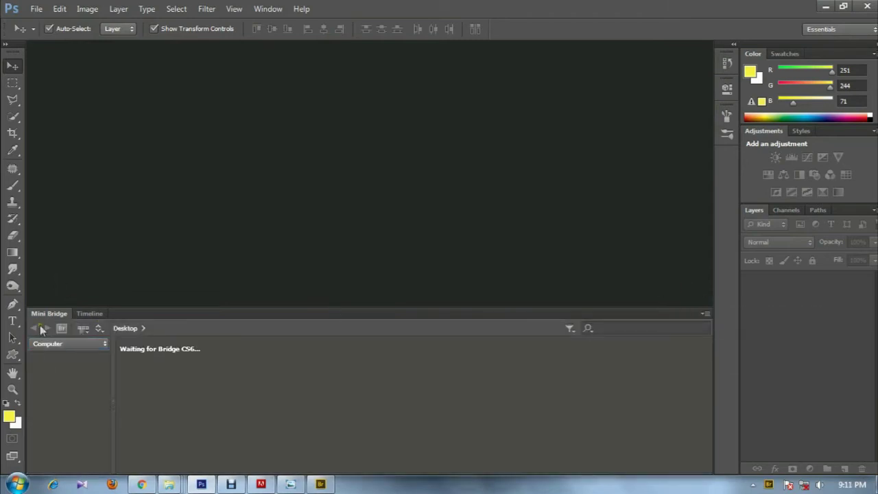
left_click(704, 313)
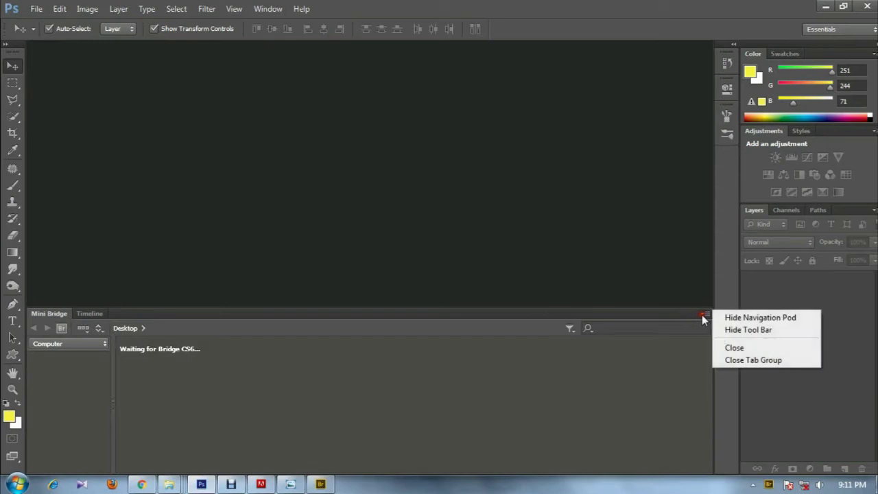
left_click(751, 317)
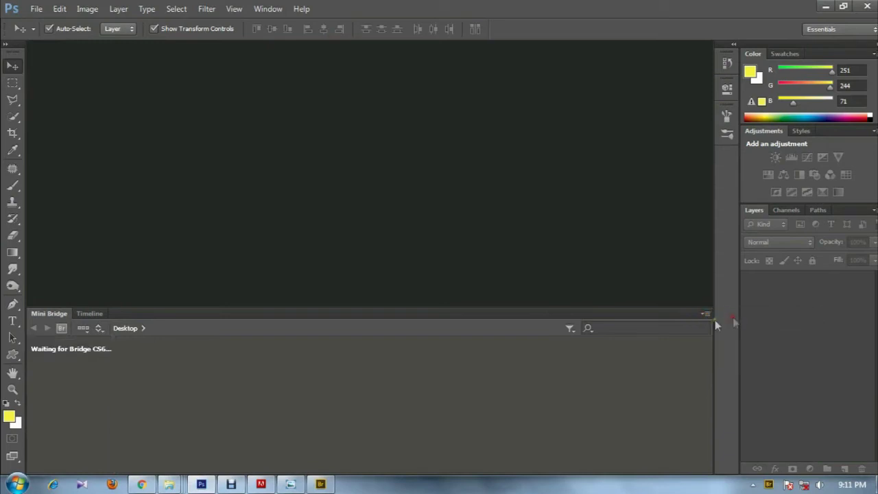
left_click(704, 314)
left_click(734, 332)
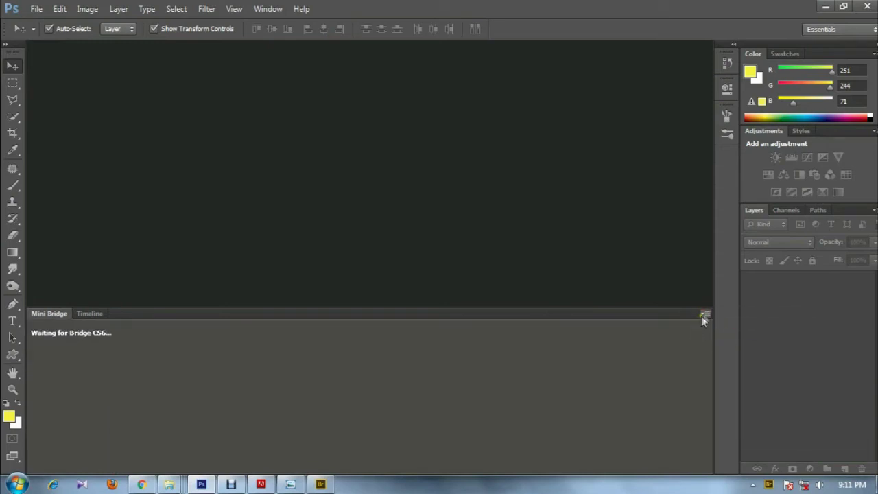
Close the Mini Bridge and Timeline panels
left_click(704, 314)
left_click(742, 347)
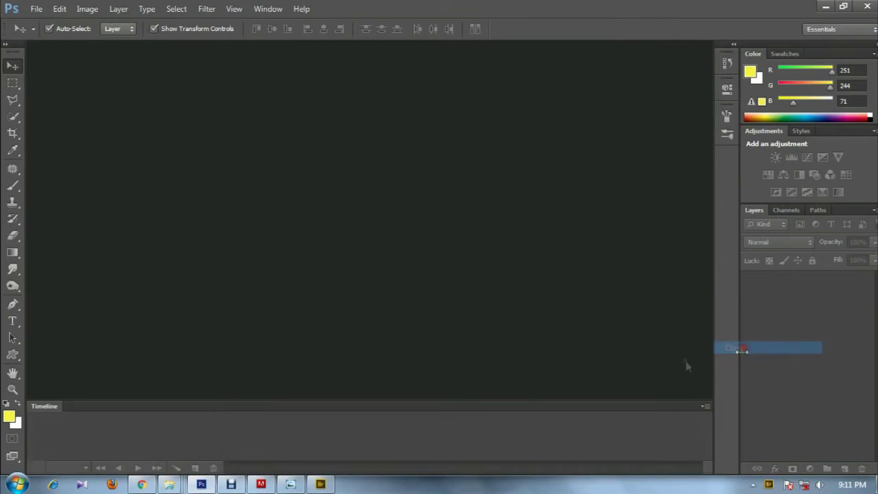
left_click(705, 406)
left_click(760, 390)
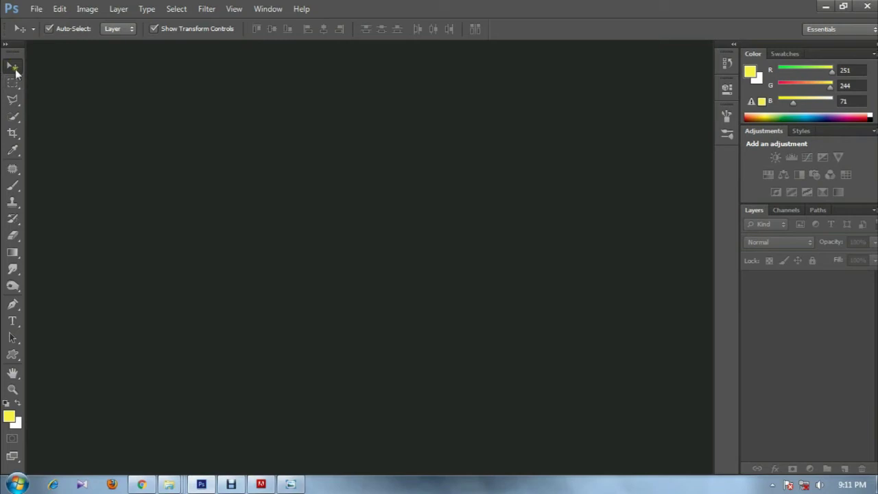
In the Open dialog, go into the ALL folder and then the PHOTOSHOP COLLECTION folder
left_click(38, 9)
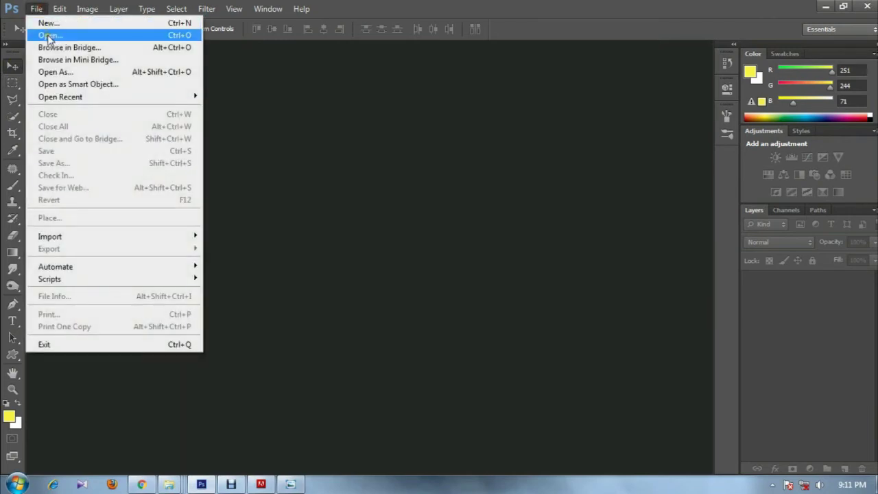
left_click(49, 35)
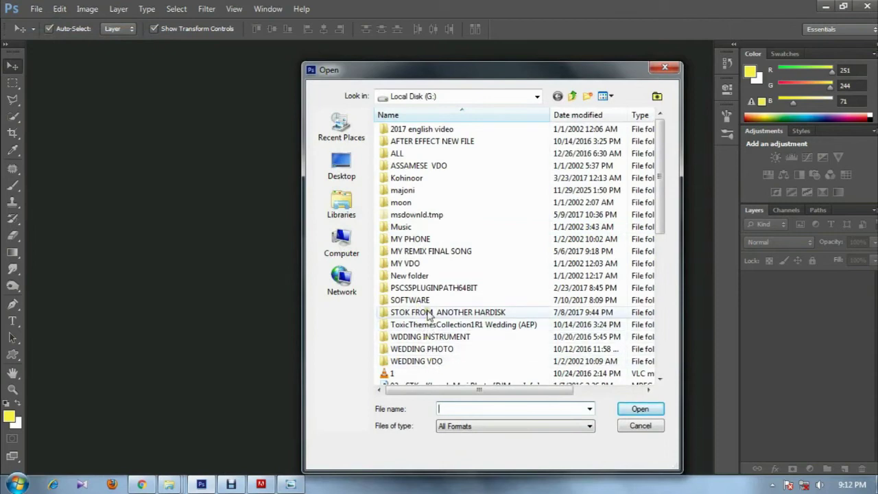
double_click(407, 153)
scroll(439, 295, "down", 2)
scroll(453, 295, "down", 2)
scroll(425, 288, "down", 2)
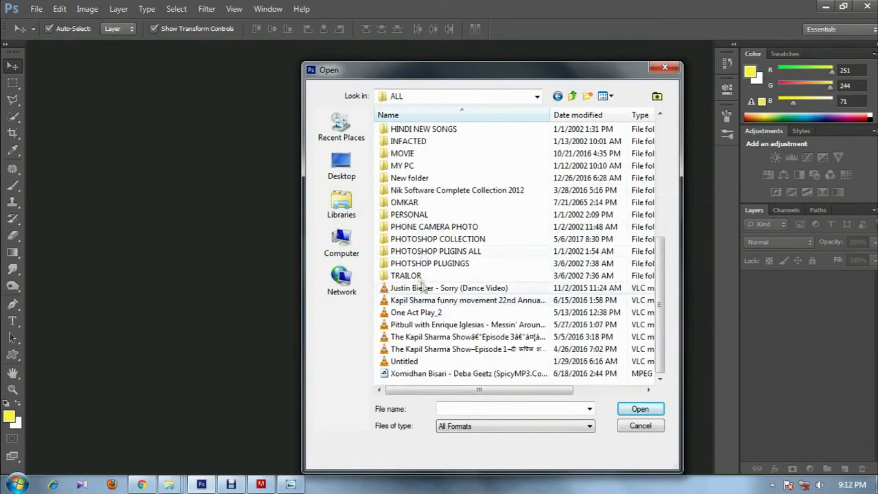
double_click(426, 238)
Find 3840x2160.jpg, the woman-with-teacup photo, and open it
scroll(487, 253, "down", 1)
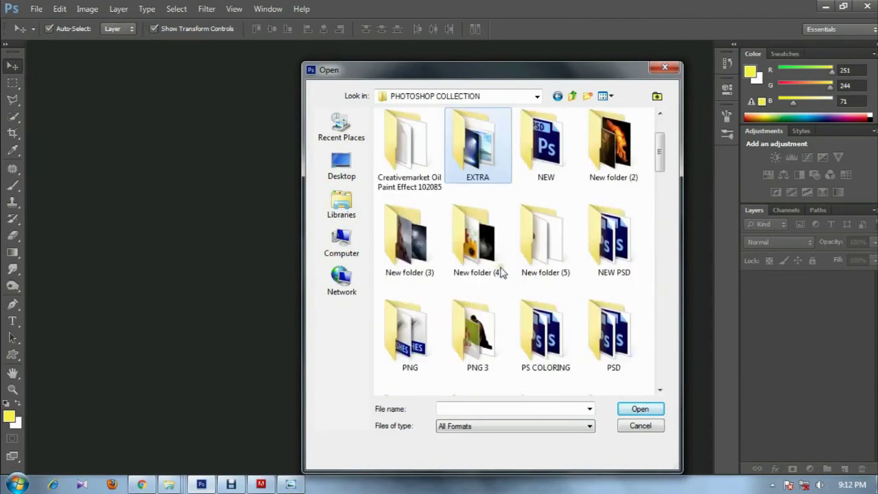
scroll(498, 268, "down", 3)
scroll(502, 272, "up", 3)
scroll(503, 272, "down", 2)
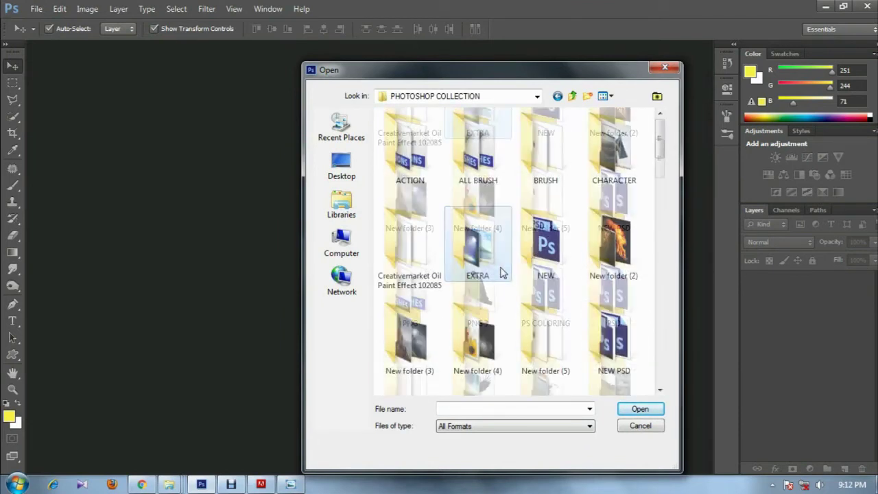
left_click(399, 284)
scroll(405, 285, "down", 4)
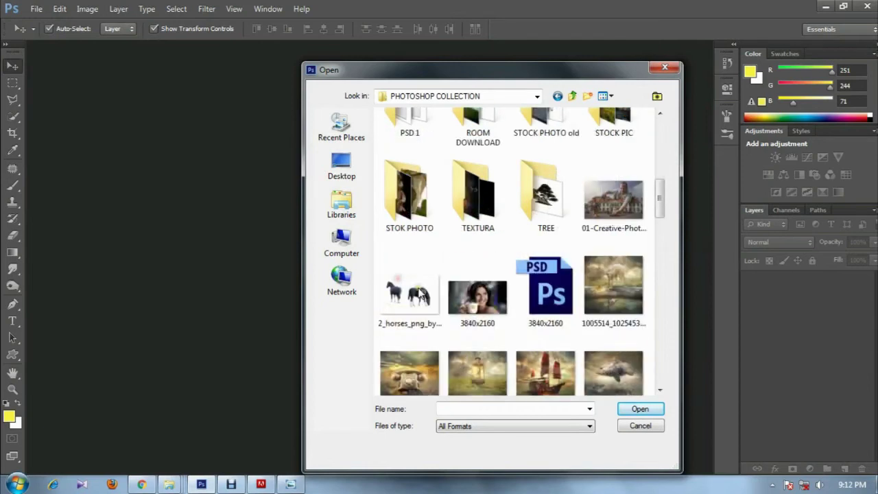
scroll(407, 286, "up", 2)
scroll(439, 288, "down", 2)
scroll(463, 292, "up", 2)
scroll(463, 291, "down", 3)
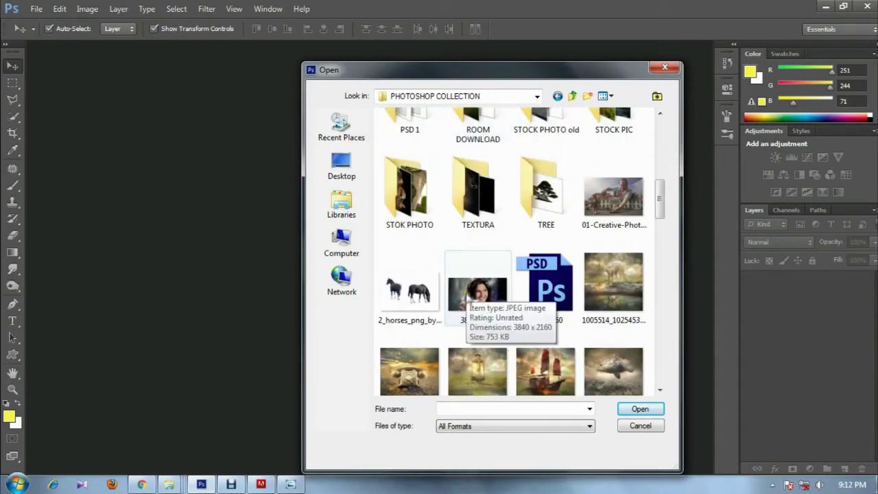
double_click(496, 293)
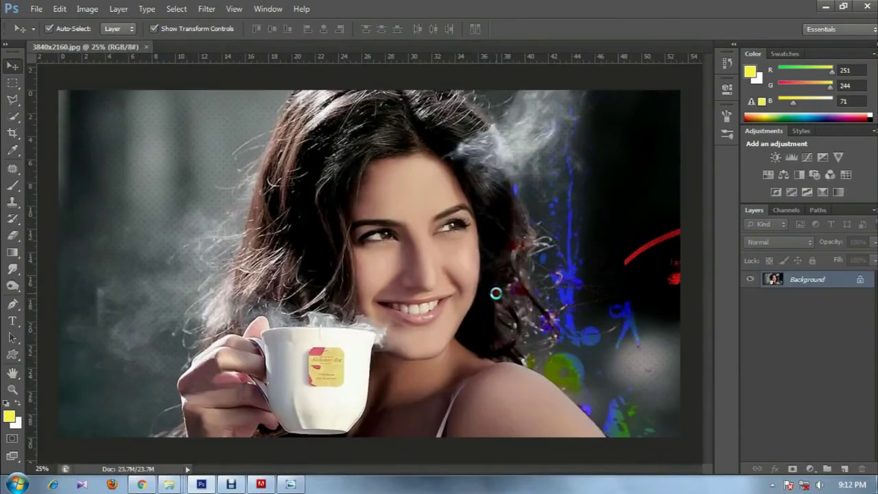
Toggle the Move tool's Auto-Select and Show Transform Controls off and back on, then open the File menu
scroll(398, 254, "down", 2)
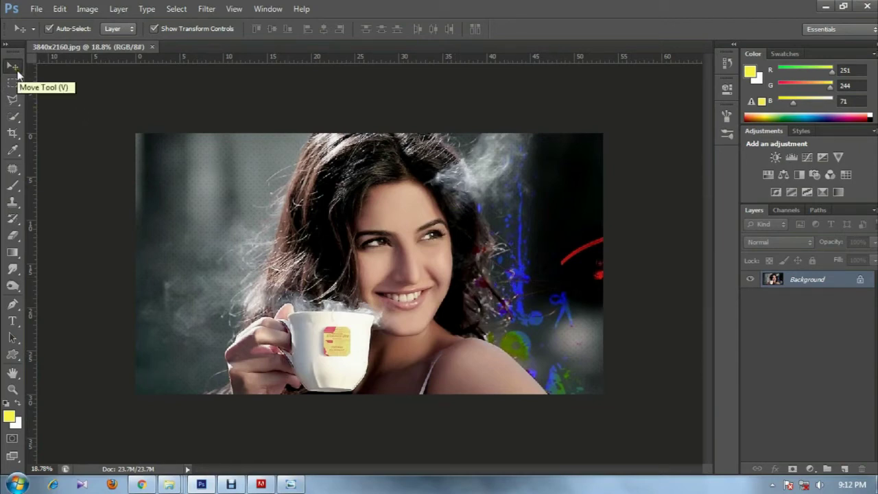
left_click(48, 29)
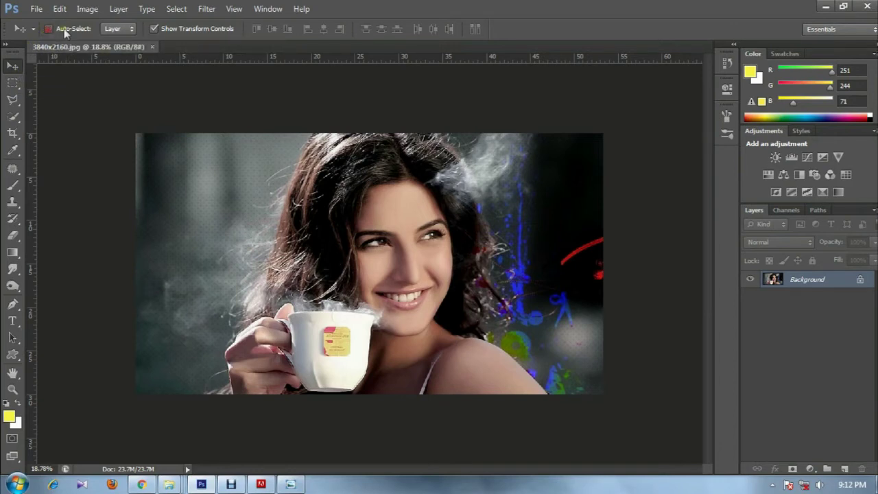
left_click(154, 28)
left_click(154, 28)
left_click(50, 28)
left_click(36, 9)
Open the 1929849_ lantern-on-grass landscape image as a second document
left_click(35, 33)
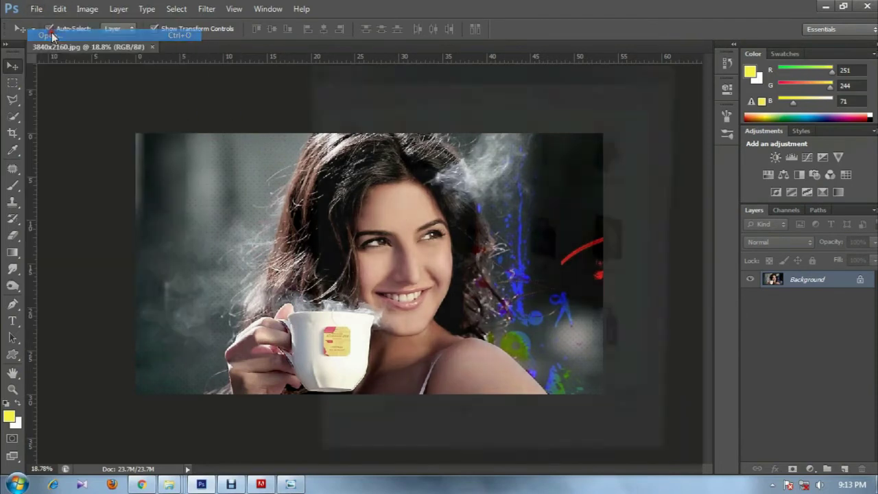
scroll(511, 247, "down", 1)
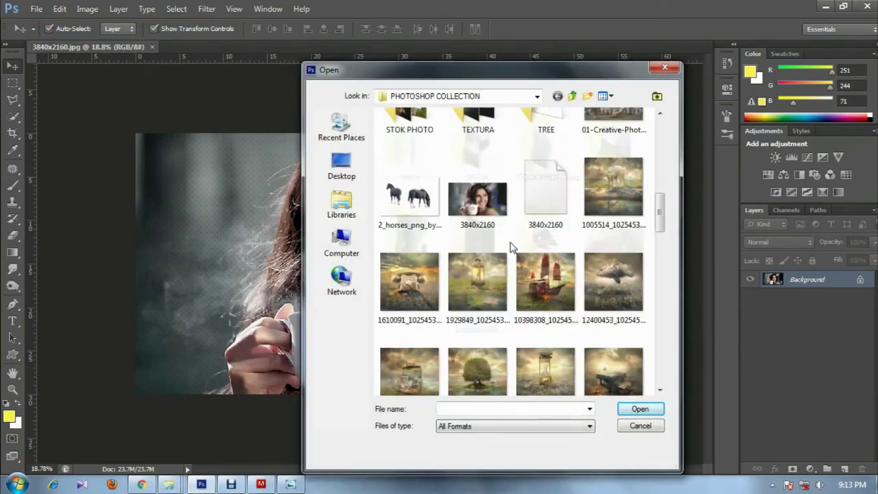
left_click(490, 294)
double_click(490, 294)
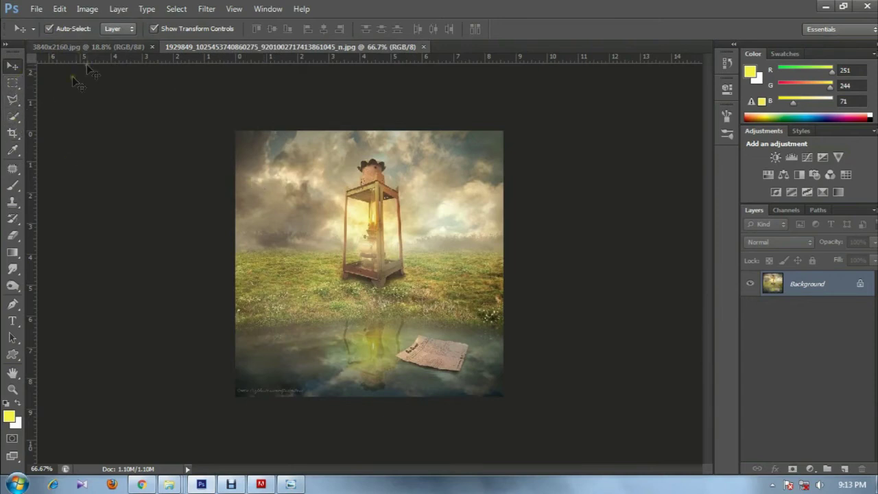
Pick the Rectangular Marquee tool and dismiss the download manager popups
left_click(11, 84)
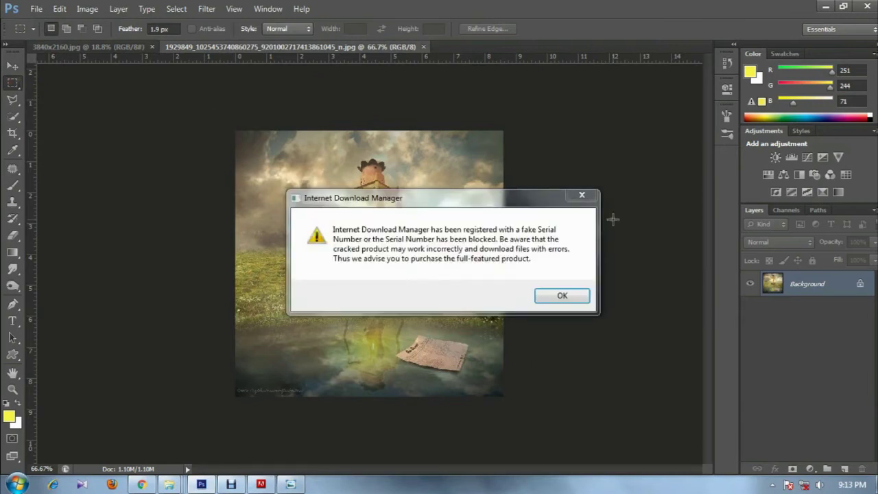
left_click(581, 196)
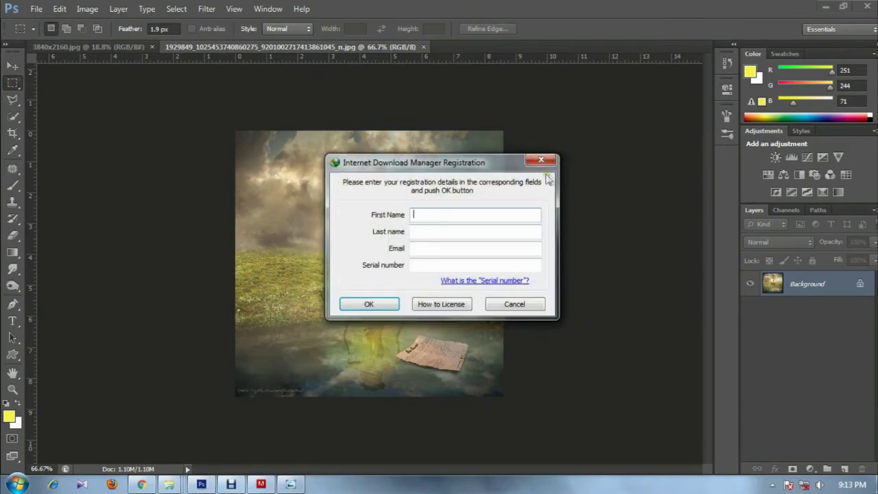
left_click(540, 160)
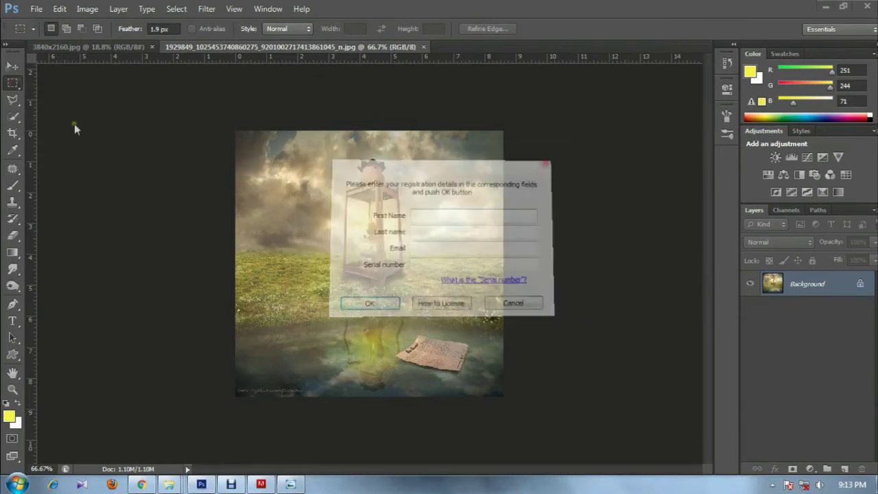
Drag a rectangular marquee over most of the lantern landscape
left_click(20, 92)
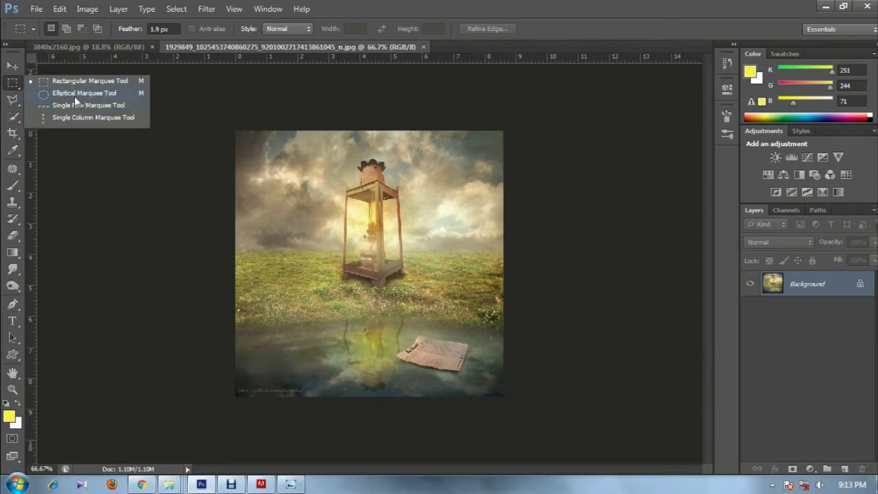
left_click(50, 81)
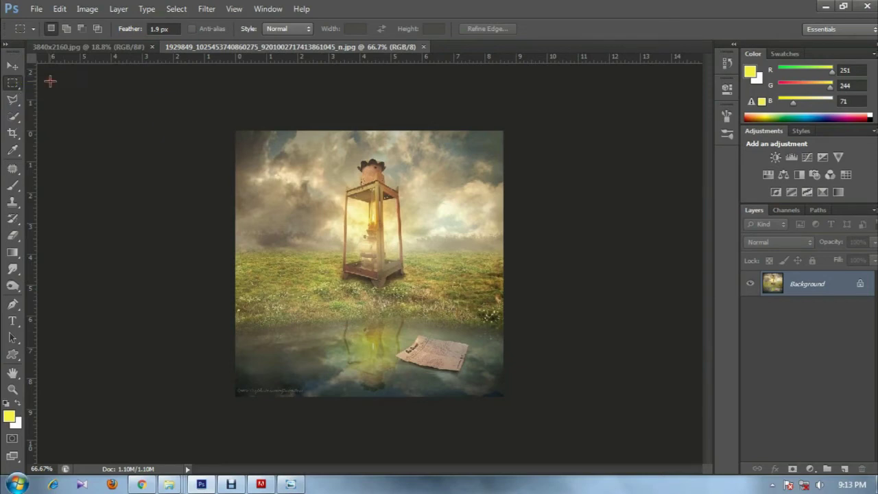
left_click_drag(237, 139, 497, 384)
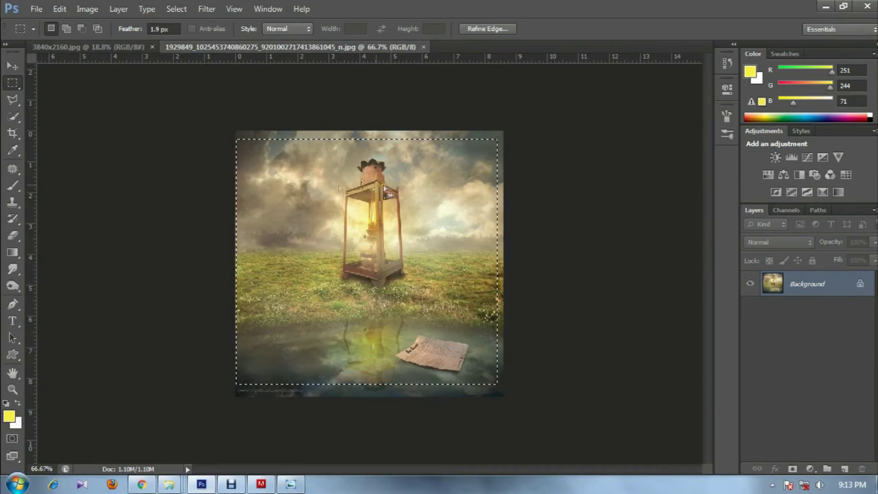
With the Move tool, start a transform on the selection and cancel it
left_click(12, 66)
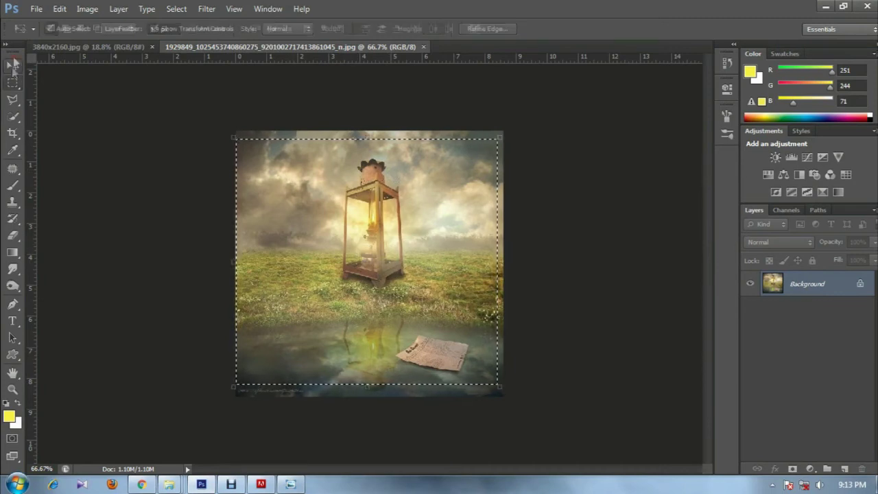
left_click(234, 138)
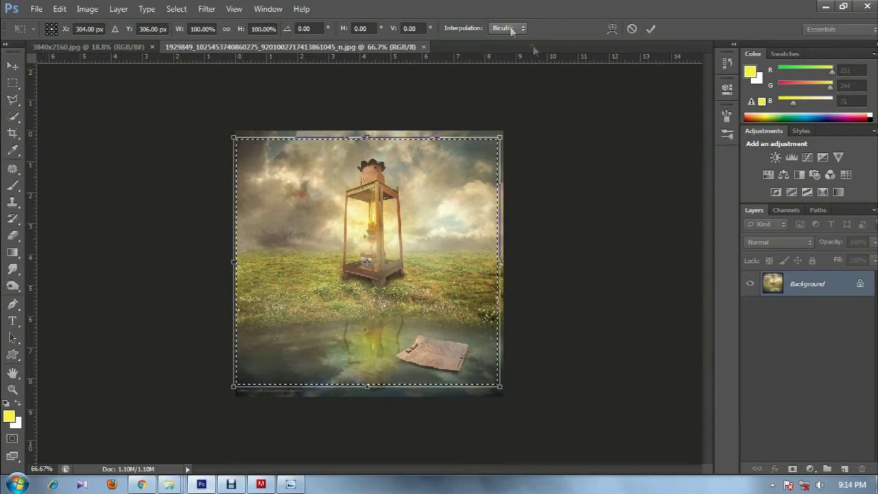
left_click(632, 28)
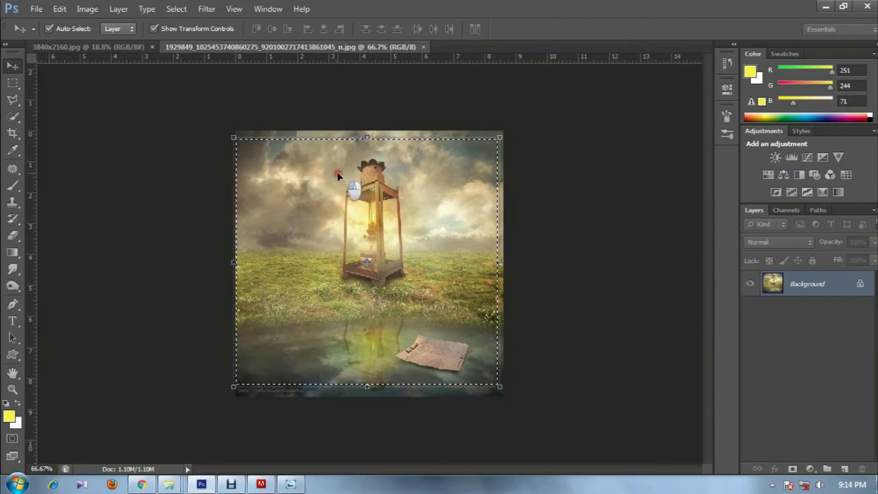
Drag the selected landscape into the woman photo as Layer 1 beside her face
mouse_move(337, 172)
left_mouse_down()
mouse_move(401, 175)
mouse_move(309, 173)
mouse_move(329, 182)
mouse_move(323, 166)
mouse_move(162, 100)
mouse_move(128, 59)
mouse_move(371, 200)
left_mouse_up()
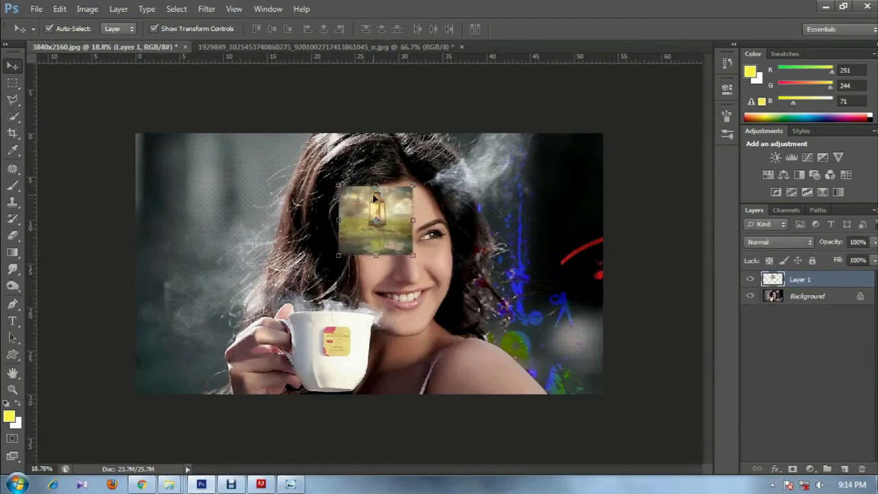
mouse_move(374, 198)
left_mouse_down()
mouse_move(333, 203)
mouse_move(395, 220)
mouse_move(493, 196)
left_mouse_up()
left_click(12, 83)
left_click(13, 66)
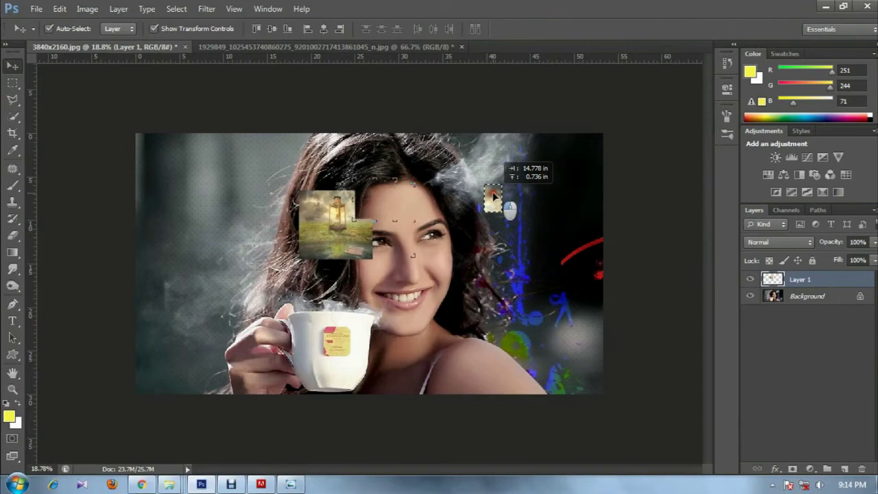
key("ctrl+t")
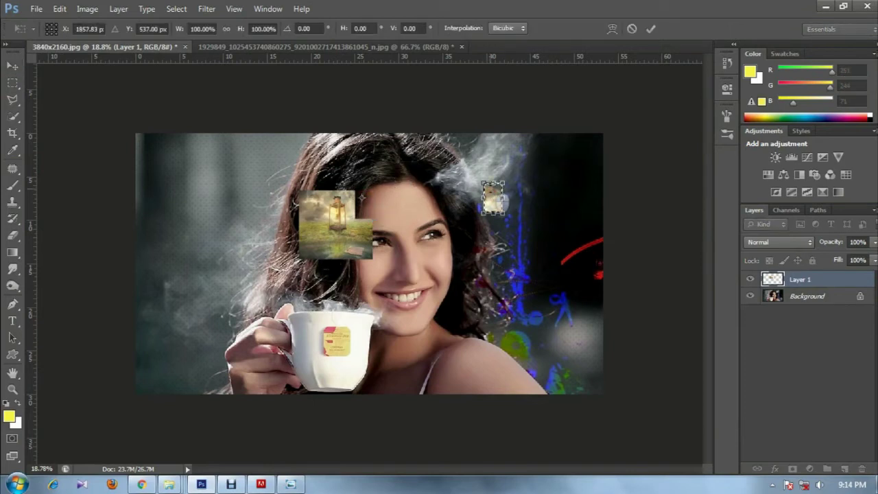
key("Return")
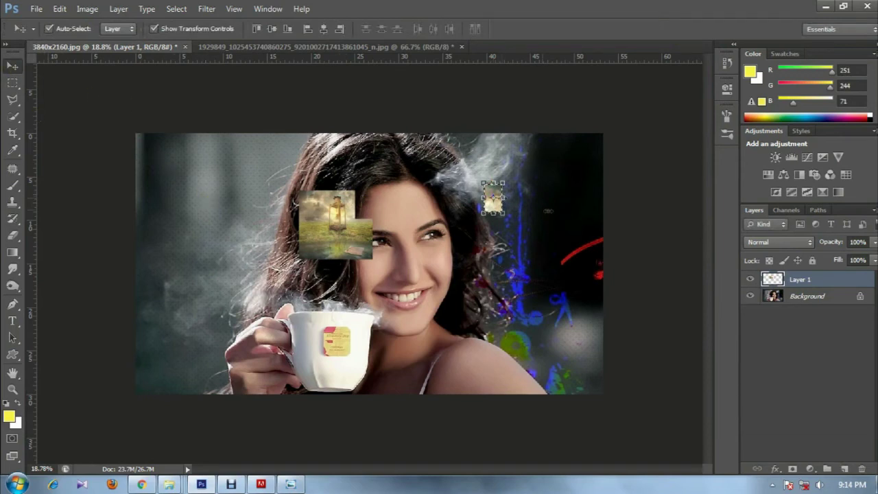
Scale the small landscape piece up over her forehead and commit it
key("ctrl+t")
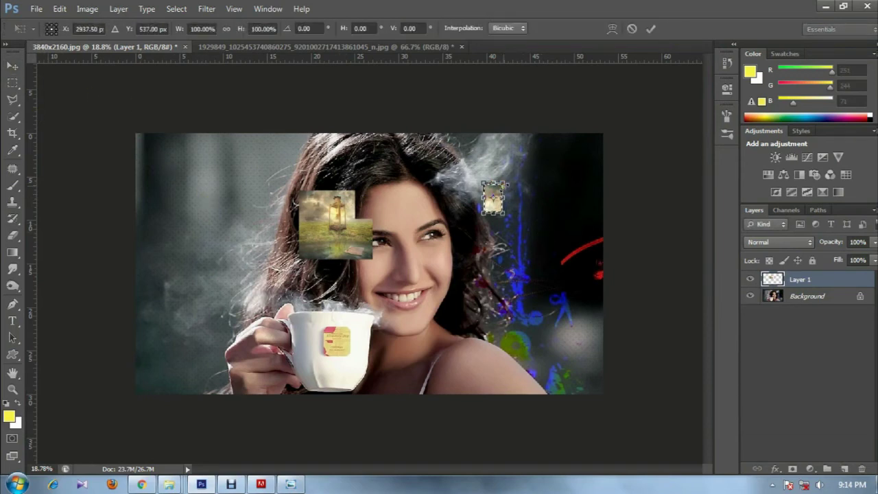
mouse_move(511, 180)
left_mouse_down()
mouse_move(524, 197)
mouse_move(487, 205)
mouse_move(405, 174)
left_mouse_up()
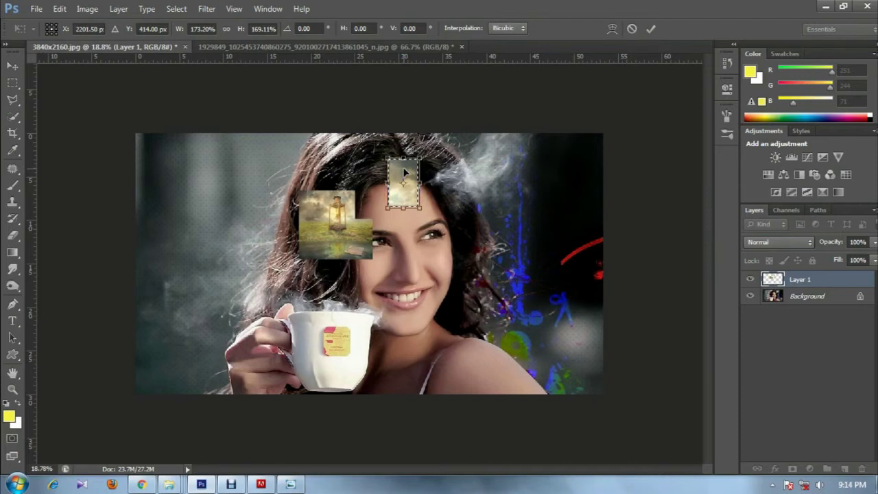
left_click(650, 29)
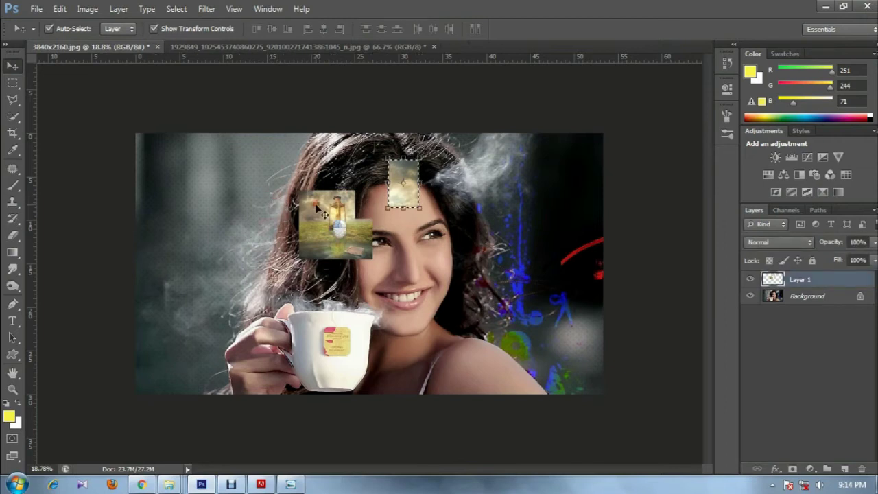
left_click(354, 238)
left_click(357, 236)
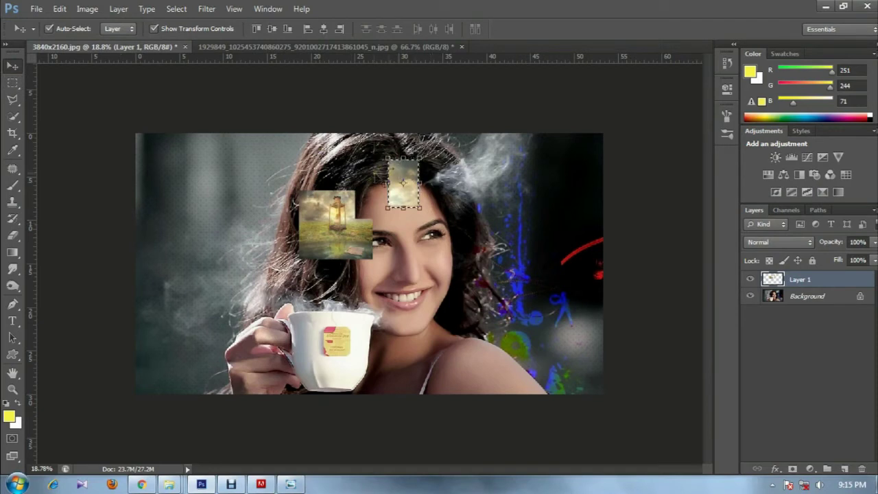
Deselect, nudge Layer 1 left and down, then marquee the landscape strip on her forehead
left_click(176, 9)
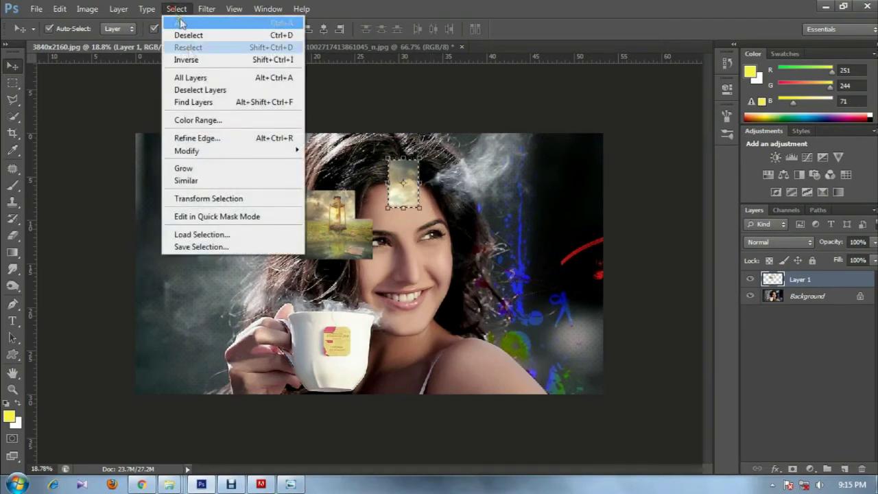
left_click(190, 40)
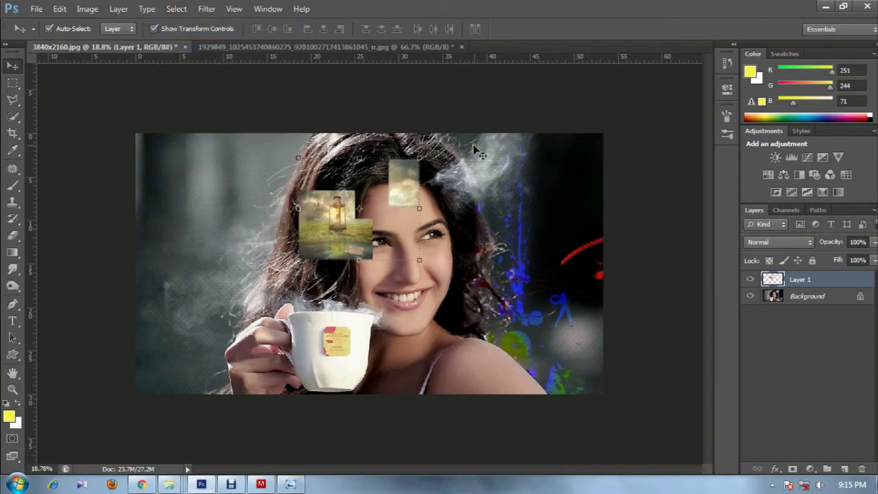
left_click_drag(345, 204, 308, 216)
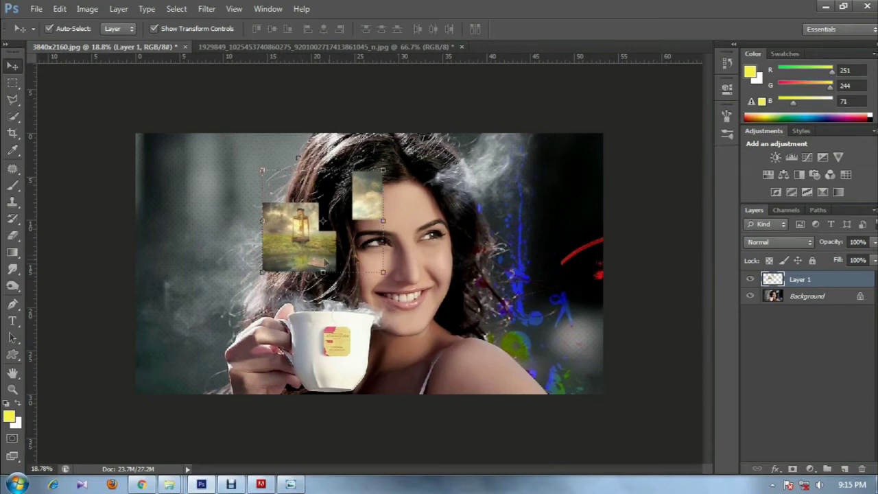
mouse_move(365, 195)
left_mouse_down()
mouse_move(291, 194)
mouse_move(358, 204)
left_mouse_up()
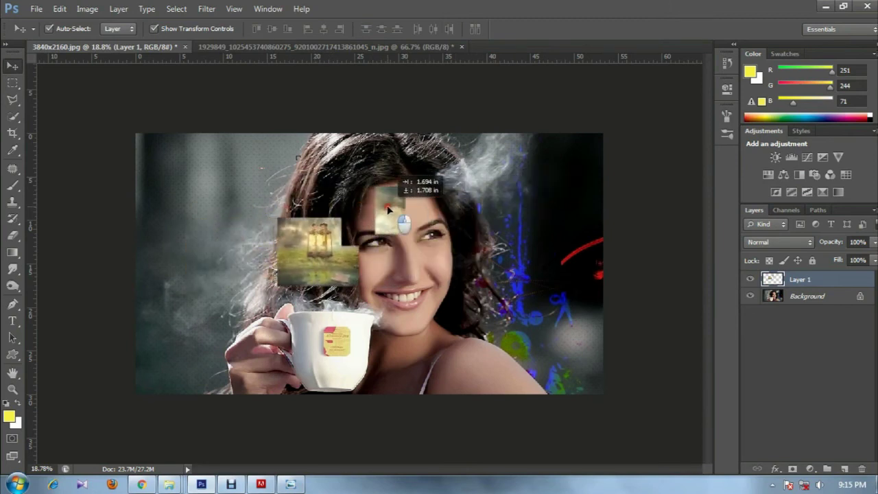
left_click_drag(359, 204, 363, 210)
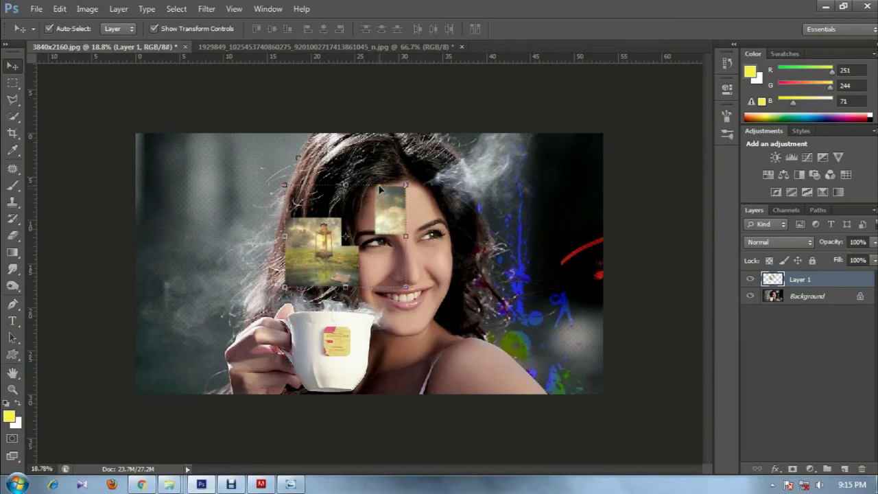
left_click(13, 82)
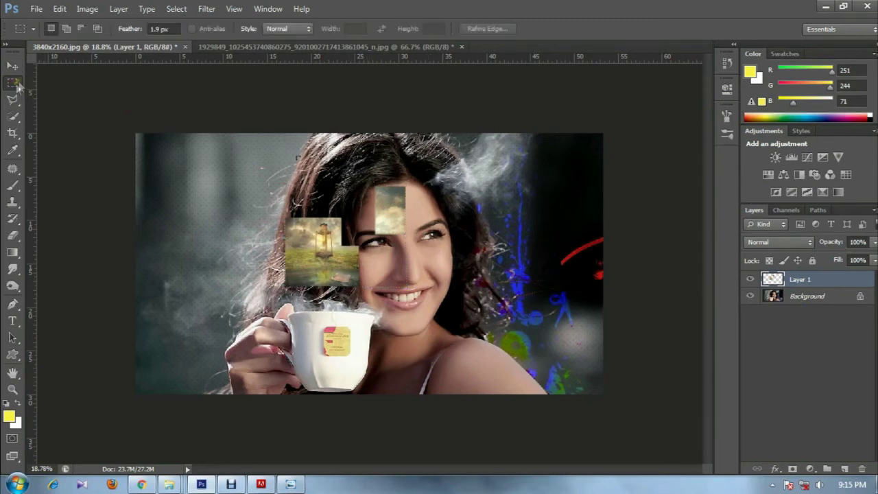
left_click_drag(371, 183, 417, 243)
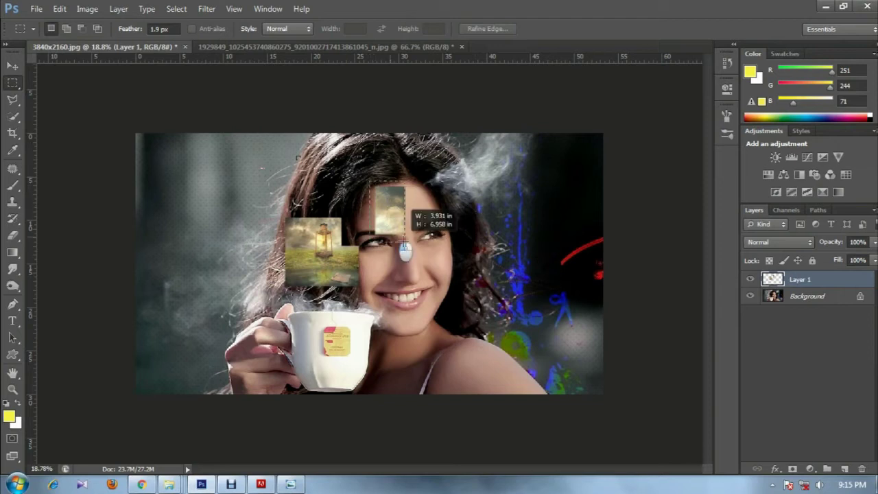
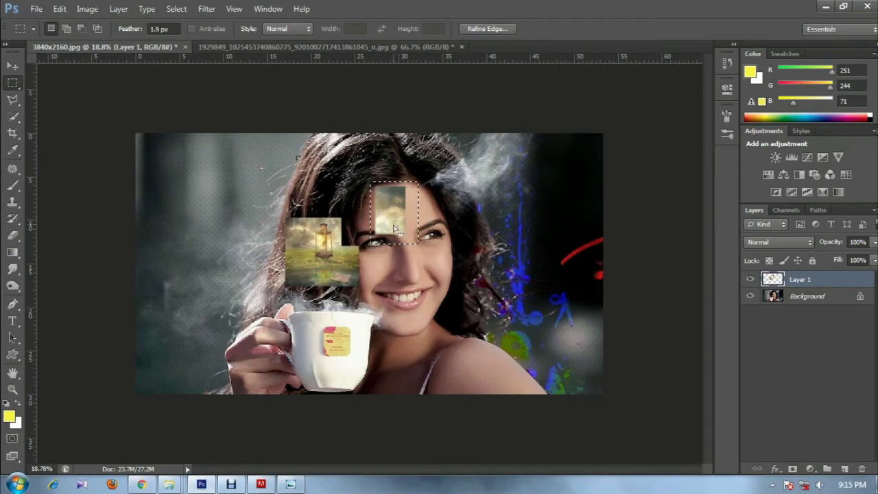
Cut the forehead cloud patch from Layer 1 and paste it as new Layer 2
left_click(61, 9)
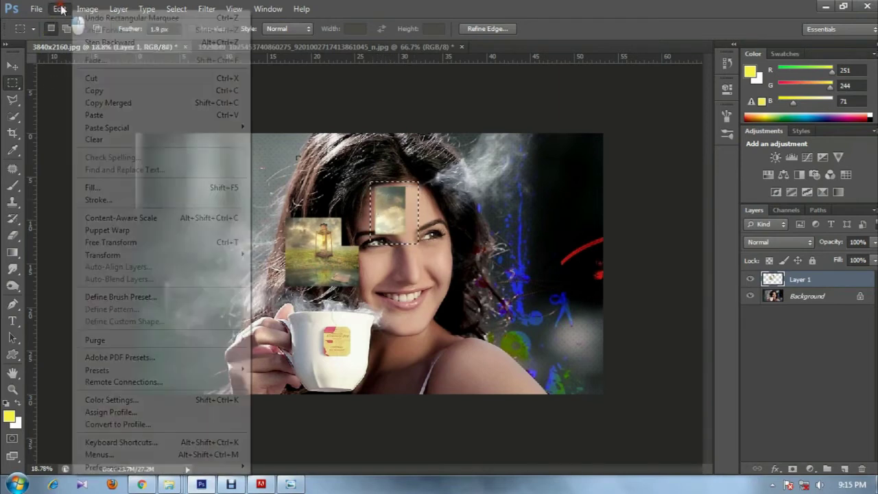
left_click(96, 77)
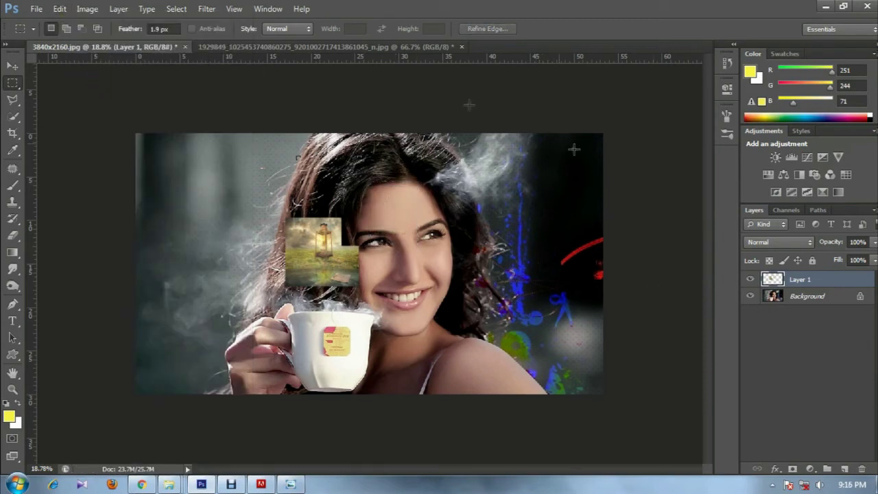
left_click(60, 9)
left_click(105, 113)
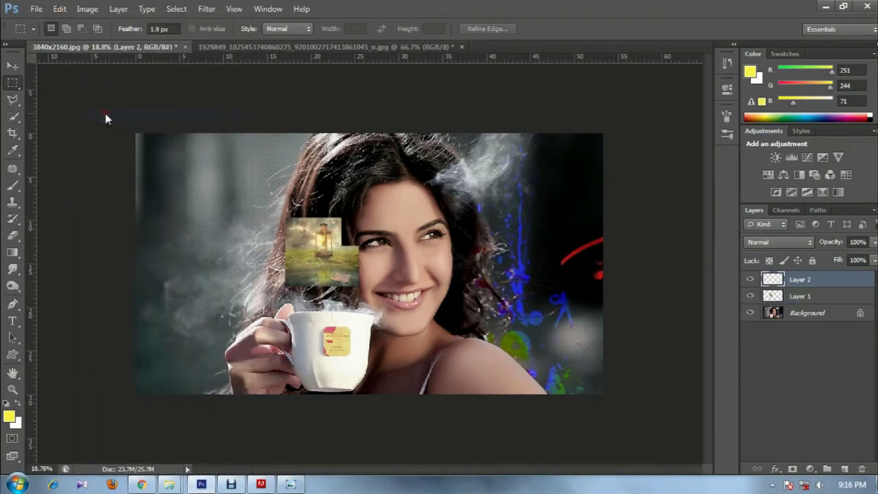
Move Layer 2's cloud patch up and right beside the eye, then nudge it slightly left
left_click(773, 280)
left_click(10, 65)
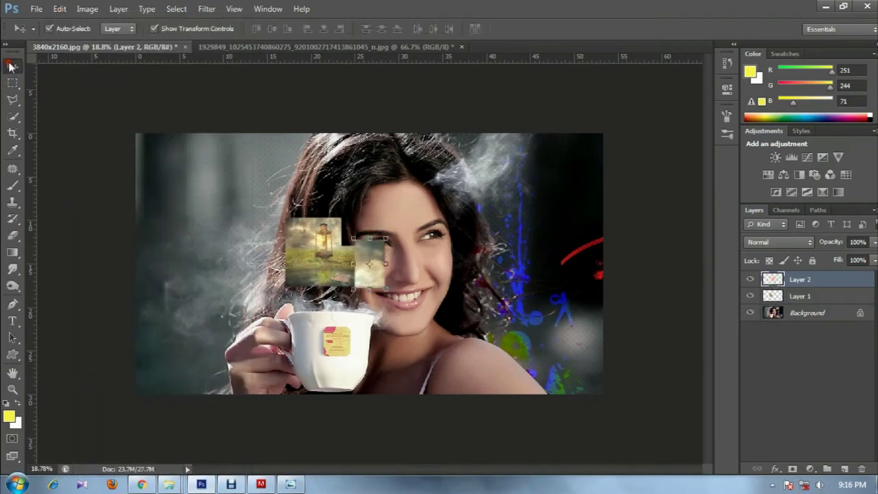
mouse_move(373, 262)
left_mouse_down()
mouse_move(426, 208)
mouse_move(445, 218)
left_mouse_up()
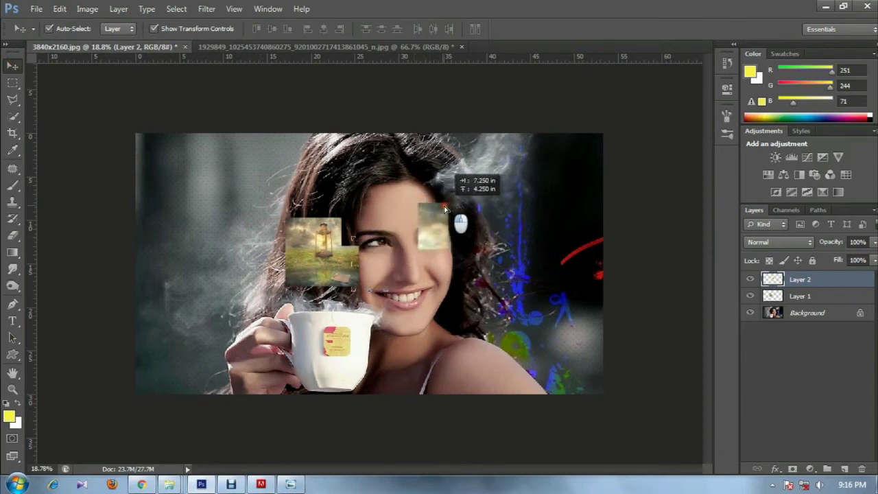
left_click(823, 296)
left_click(823, 281)
left_click(839, 296)
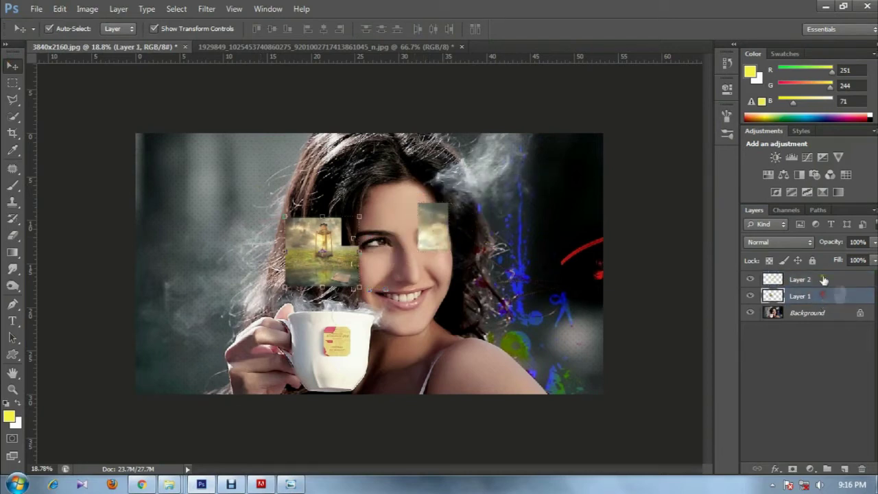
left_click(833, 280)
left_click_drag(436, 216, 408, 218)
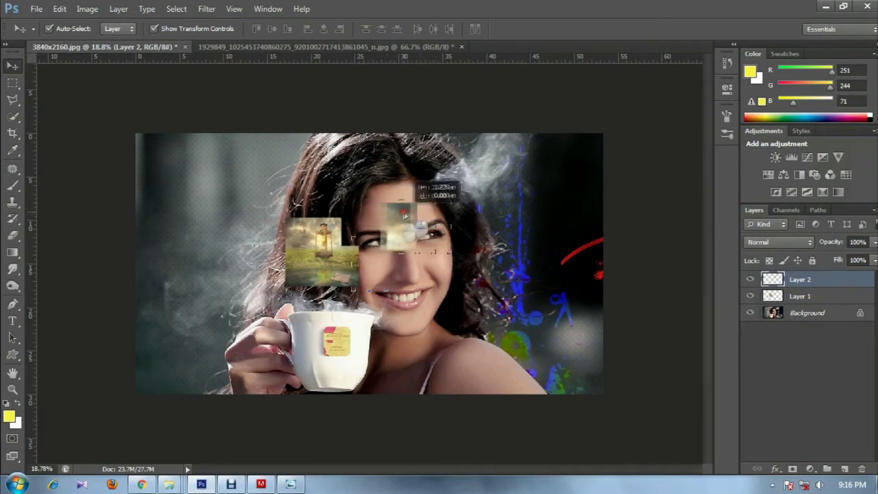
Undo the last move and drag the cloud patch back onto the forehead
left_click(60, 9)
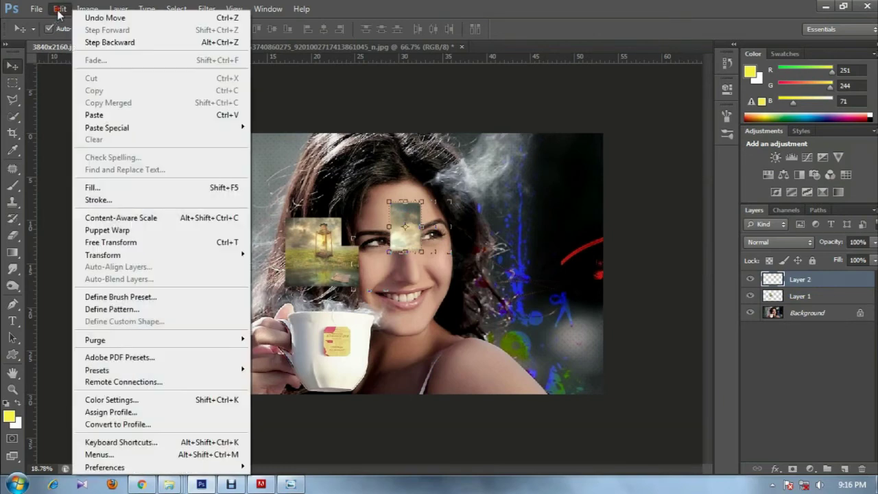
left_click(114, 19)
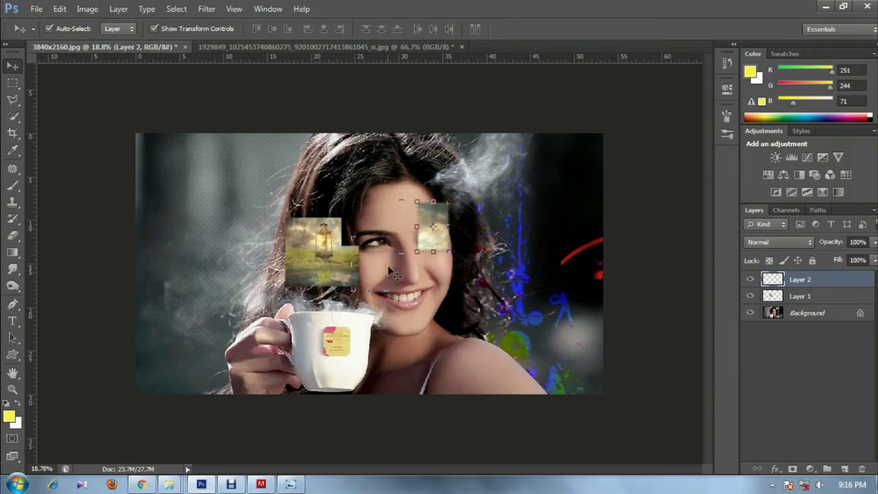
key("ctrl+z")
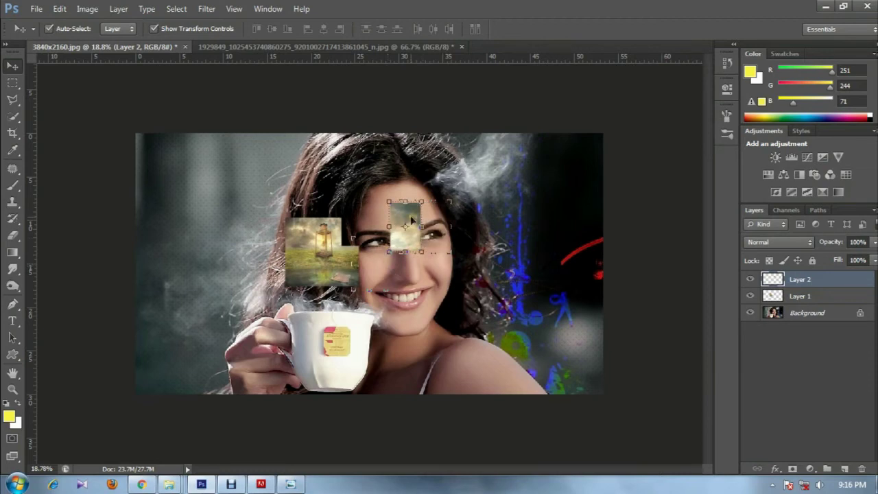
mouse_move(411, 220)
left_mouse_down()
mouse_move(382, 219)
mouse_move(439, 208)
left_mouse_up()
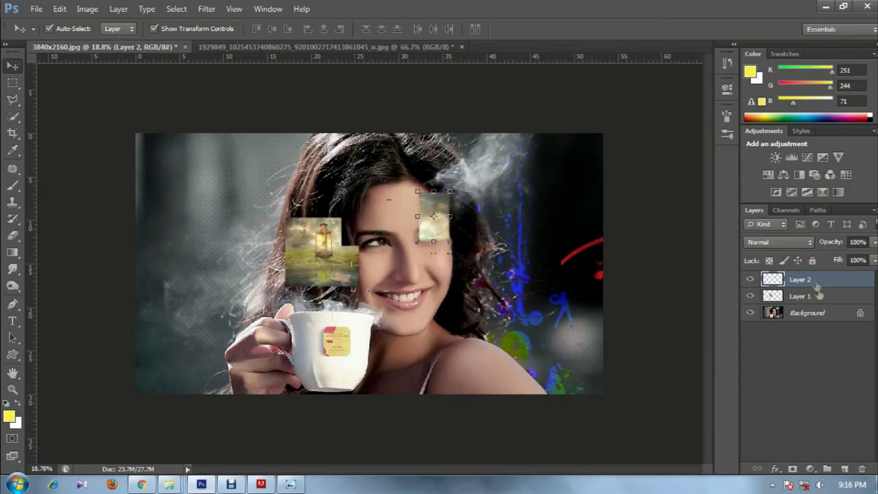
Delete Layer 2 and step back in history to before the patch was cut
right_click(818, 281)
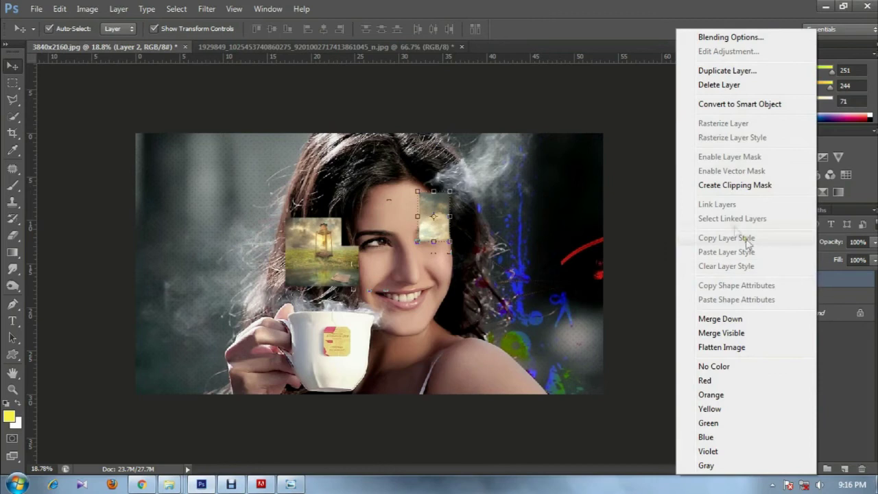
left_click(705, 83)
left_click(421, 185)
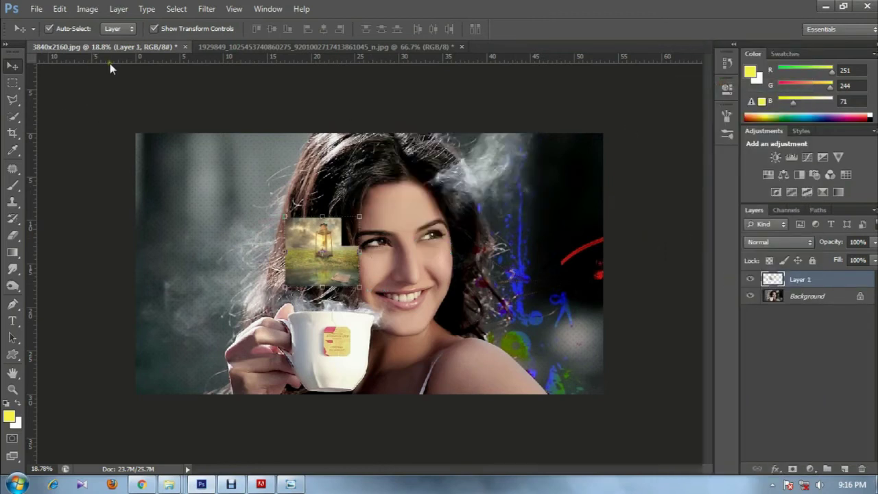
key("ctrl+alt+z")
key("ctrl+alt+z")
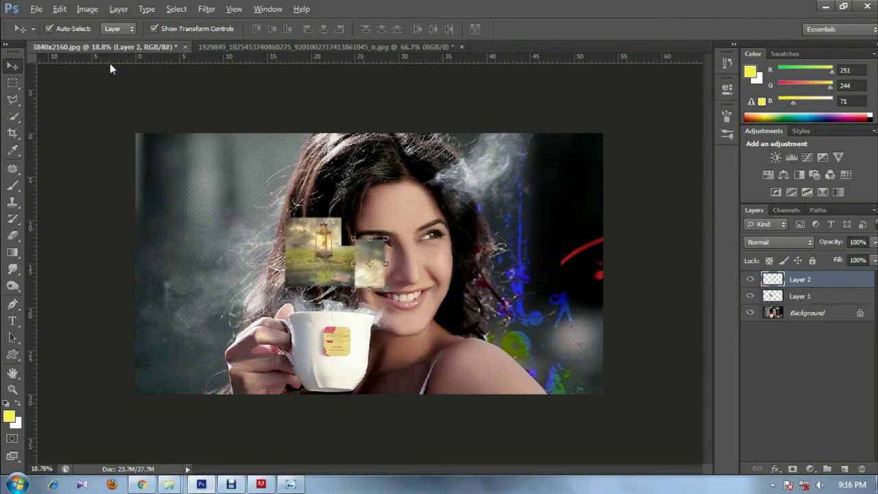
key("ctrl+alt+z")
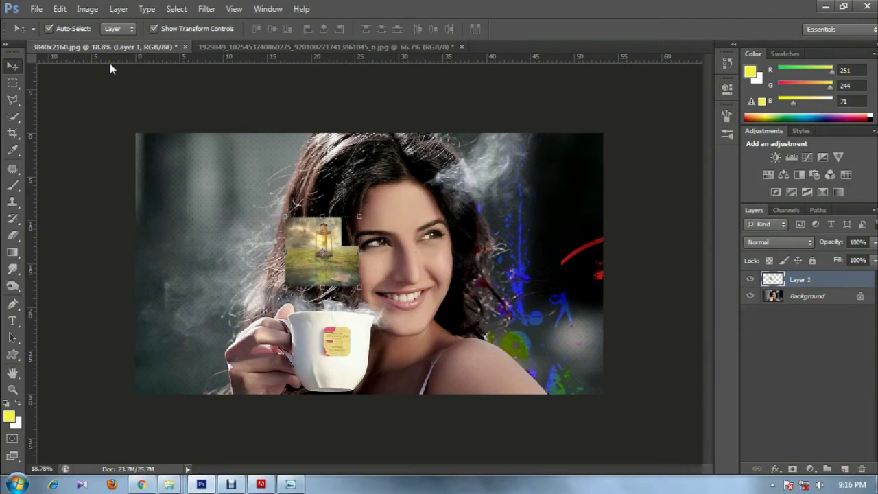
key("ctrl+alt+z")
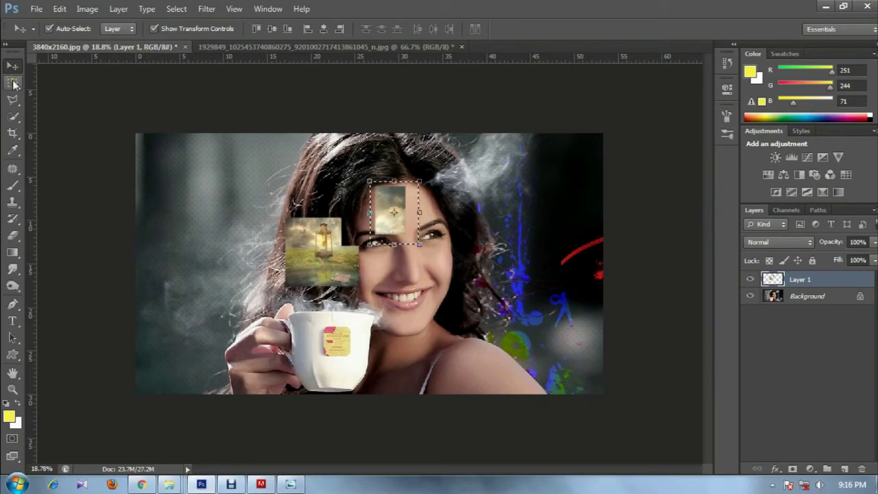
Select the forehead cloud patch with the Rectangular Marquee and copy it
left_click(12, 82)
left_click(202, 113)
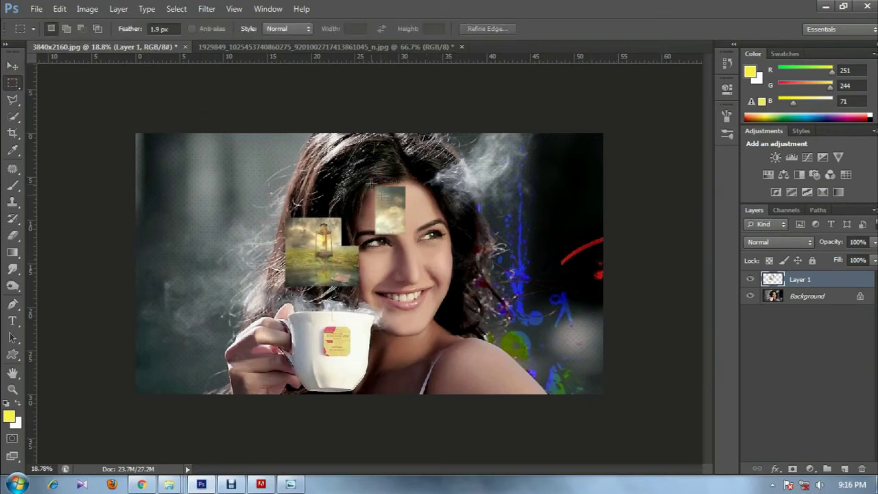
left_click_drag(371, 183, 413, 244)
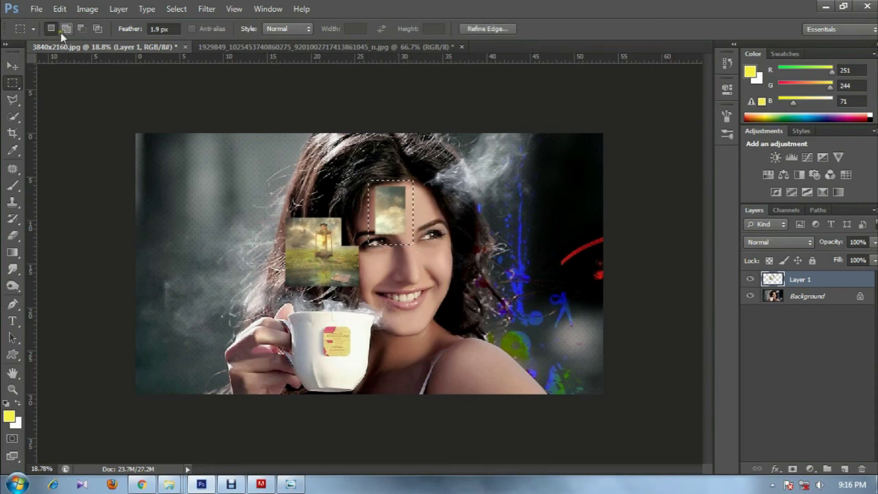
left_click(60, 9)
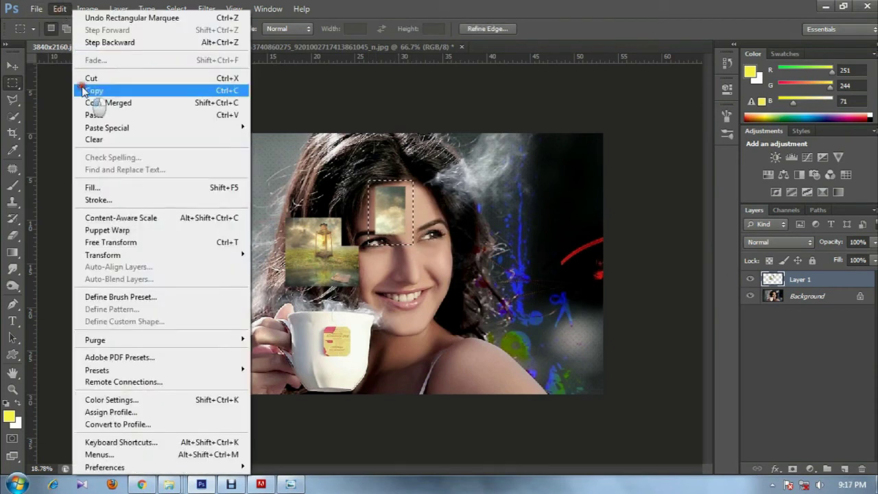
left_click(85, 90)
Paste the copy as Layer 2 and move it right onto the hair
left_click(59, 9)
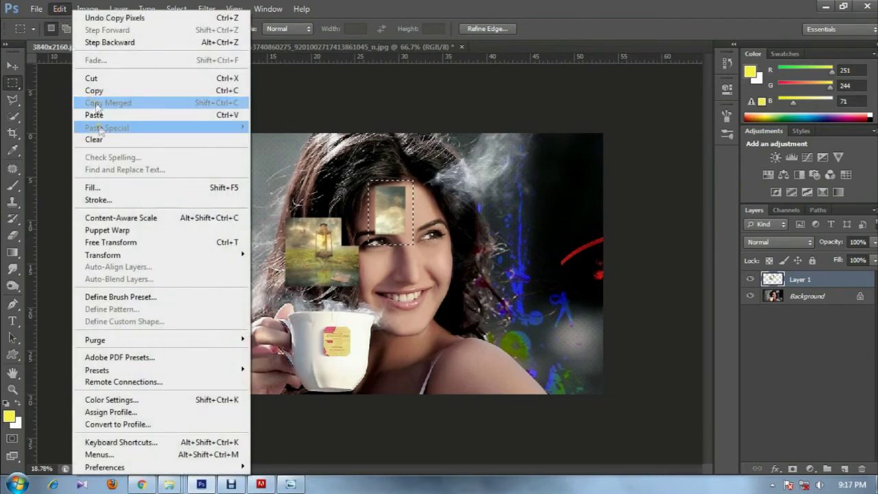
left_click(94, 115)
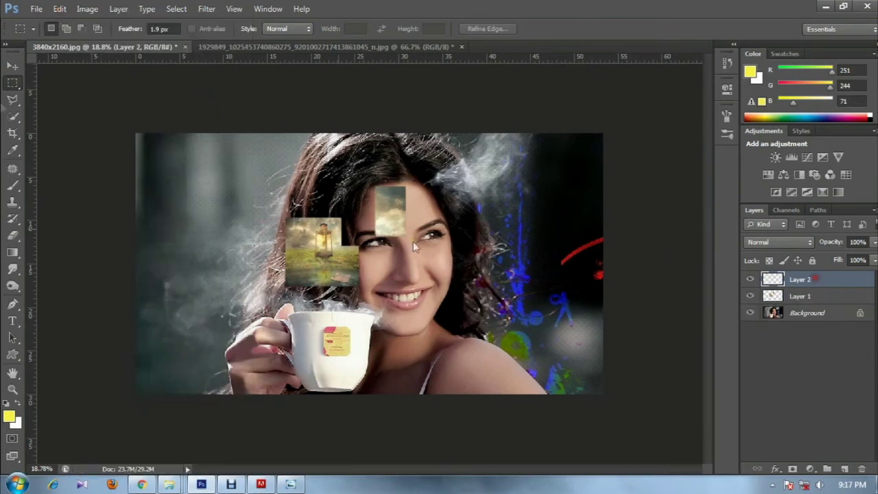
key("v")
mouse_move(395, 204)
left_mouse_down()
mouse_move(355, 163)
mouse_move(515, 204)
left_mouse_up()
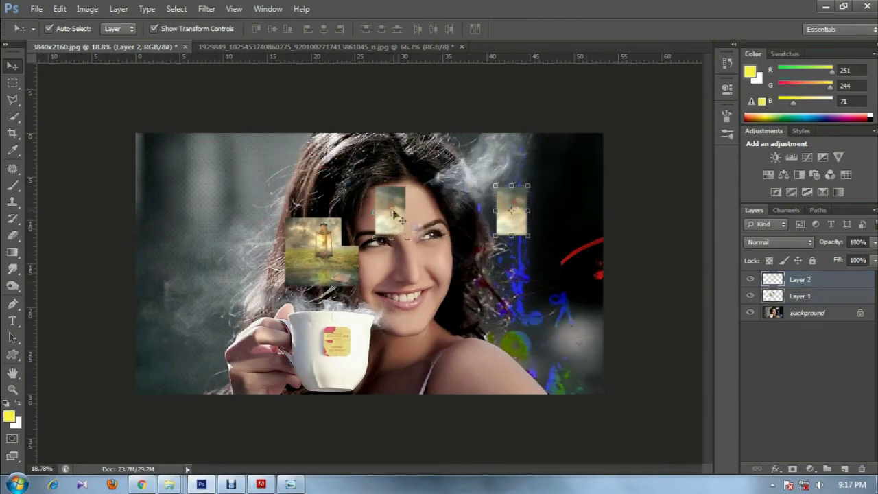
Shift Layer 1's patches about 27 px left and move the cloud copy left and down
left_click_drag(394, 204, 376, 204)
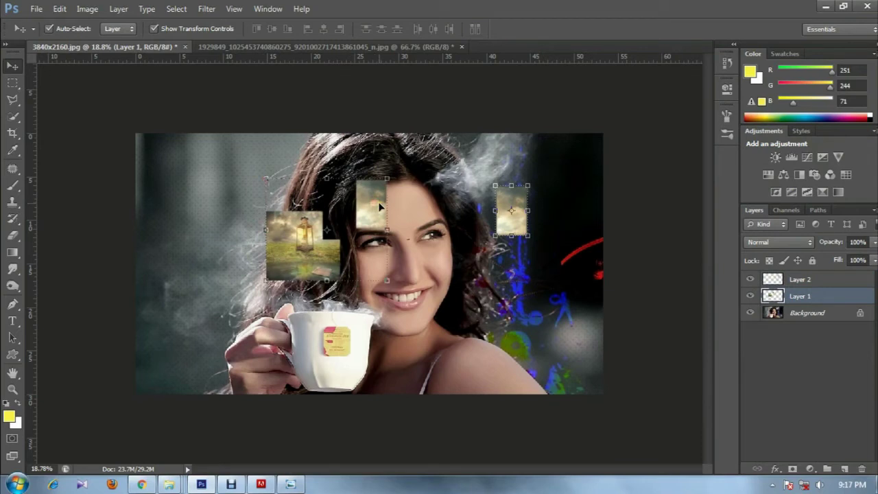
left_click(821, 281)
key("ctrl+t")
left_click_drag(510, 203, 493, 223)
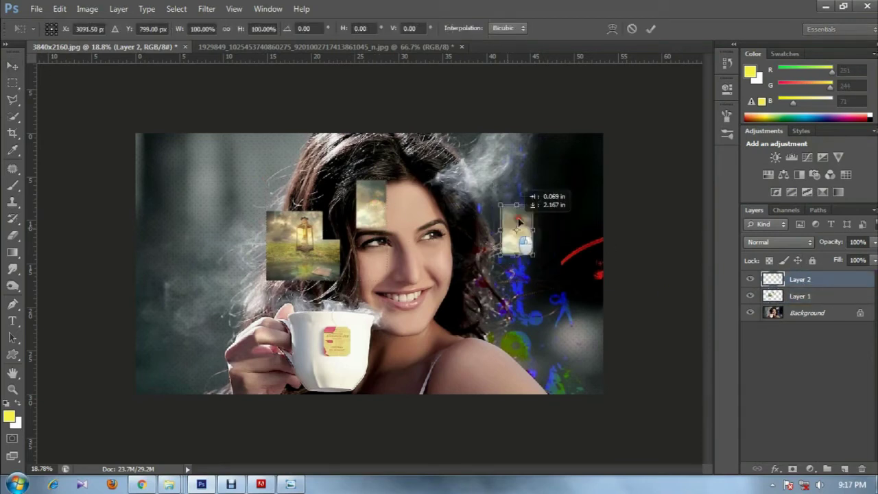
key("Return")
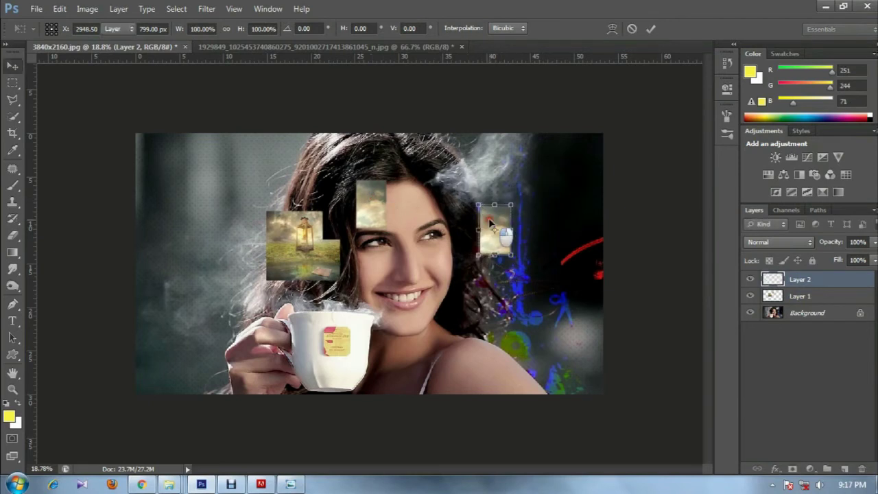
Stretch the cloud copy wider, then undo the resize and restore its earlier position
mouse_move(495, 219)
left_mouse_down()
mouse_move(453, 220)
mouse_move(448, 211)
left_mouse_up()
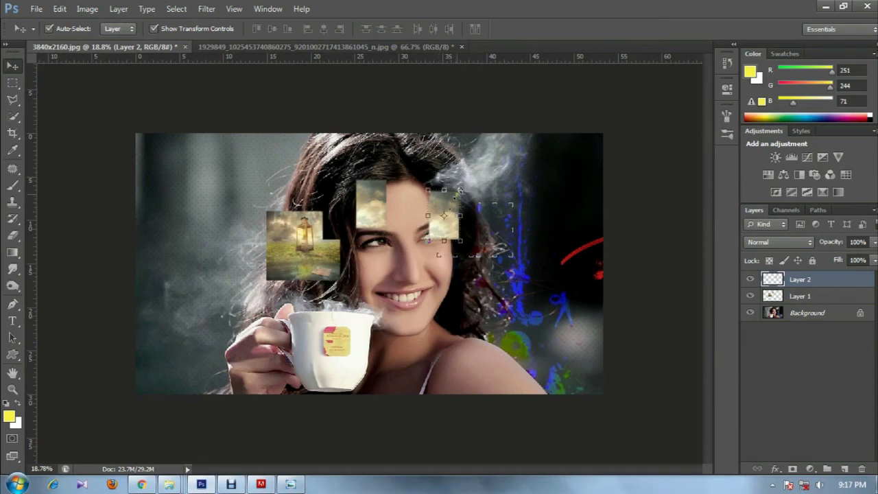
mouse_move(459, 191)
left_mouse_down()
mouse_move(489, 179)
mouse_move(476, 190)
left_mouse_up()
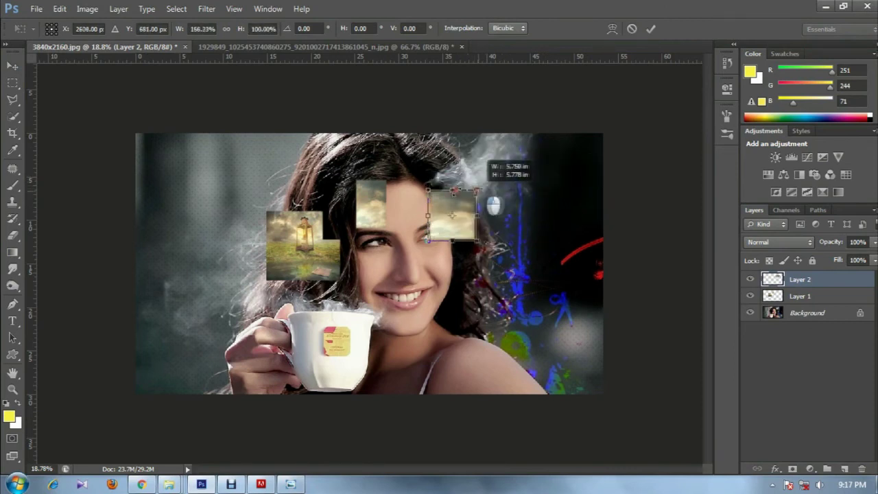
mouse_move(475, 191)
left_mouse_down()
mouse_move(505, 198)
mouse_move(506, 178)
left_mouse_up()
key("Return")
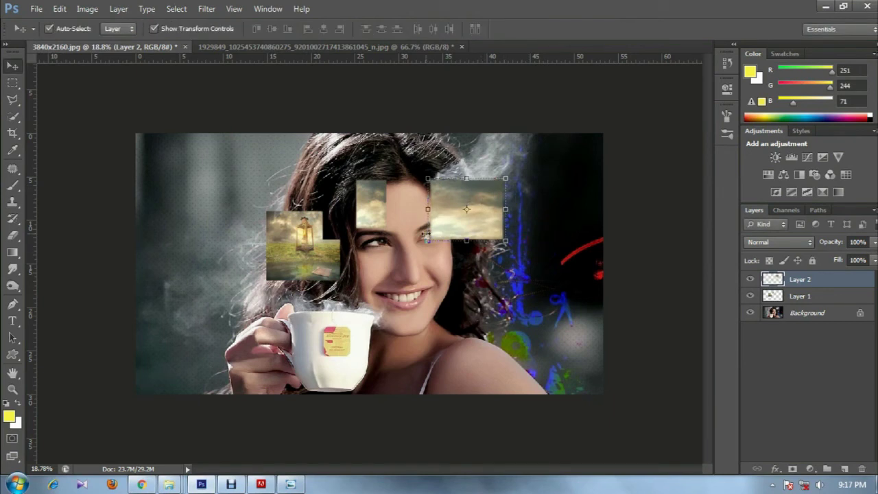
key("ctrl+z")
key("ctrl+alt+z")
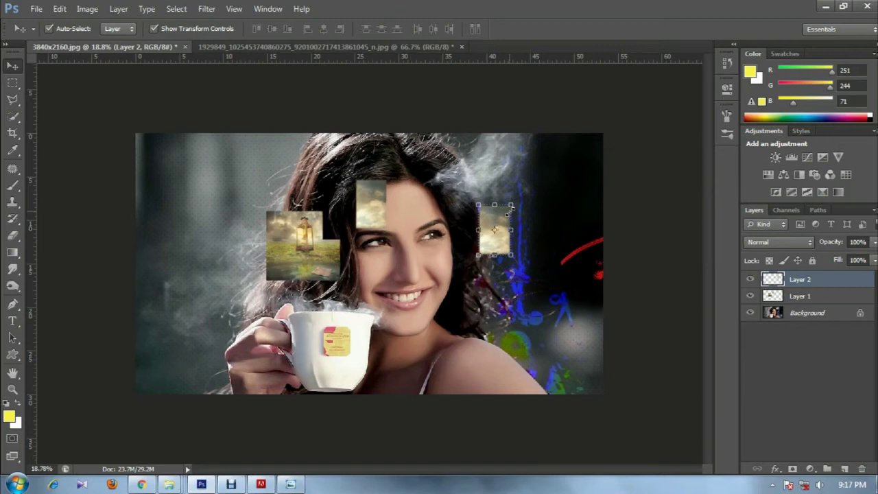
Enlarge Layer 2's cloud copy, then scale it back down to a small tile right of the face
mouse_move(510, 208)
left_mouse_down()
mouse_move(550, 173)
mouse_move(540, 161)
mouse_move(560, 127)
left_mouse_up()
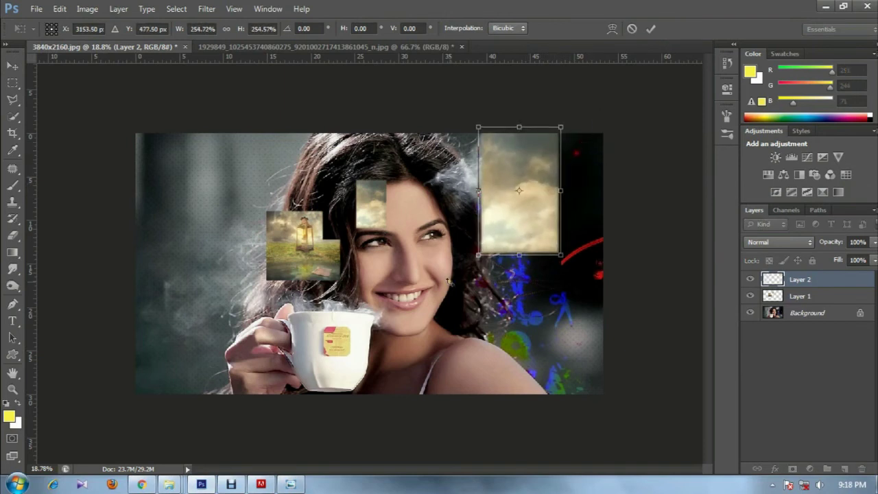
left_click_drag(478, 255, 411, 359)
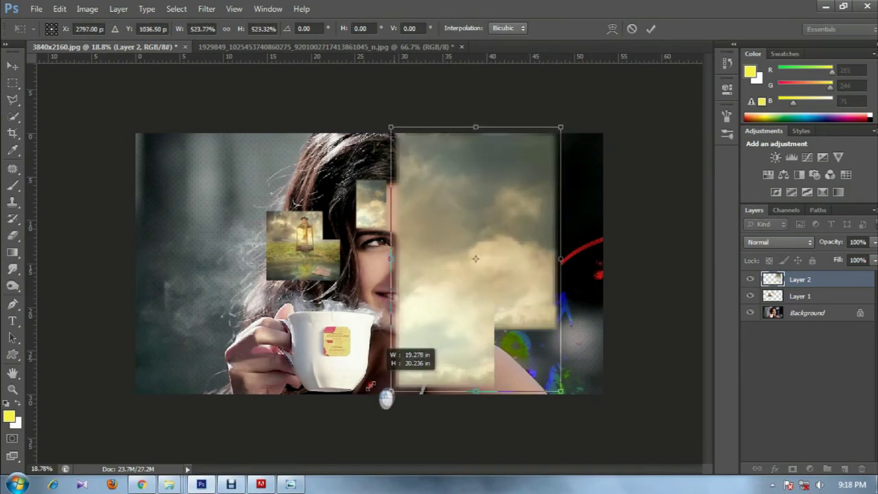
double_click(466, 284)
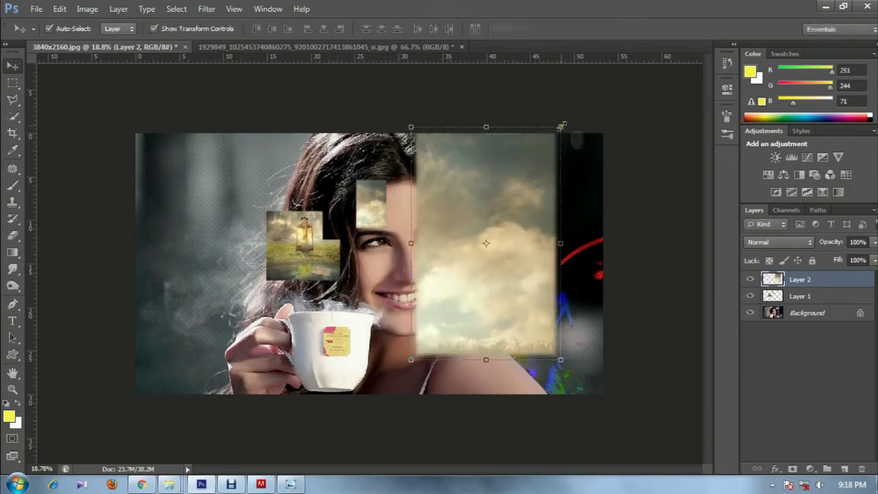
left_click_drag(561, 126, 501, 222)
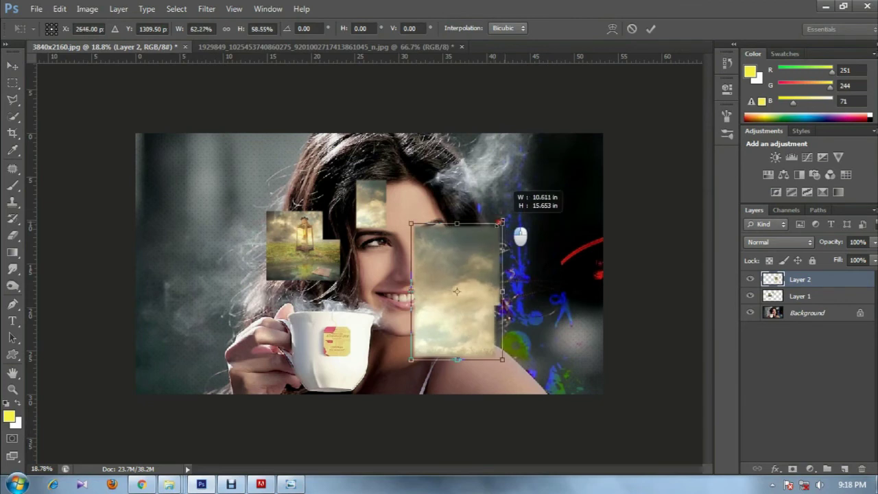
left_click_drag(501, 222, 496, 223)
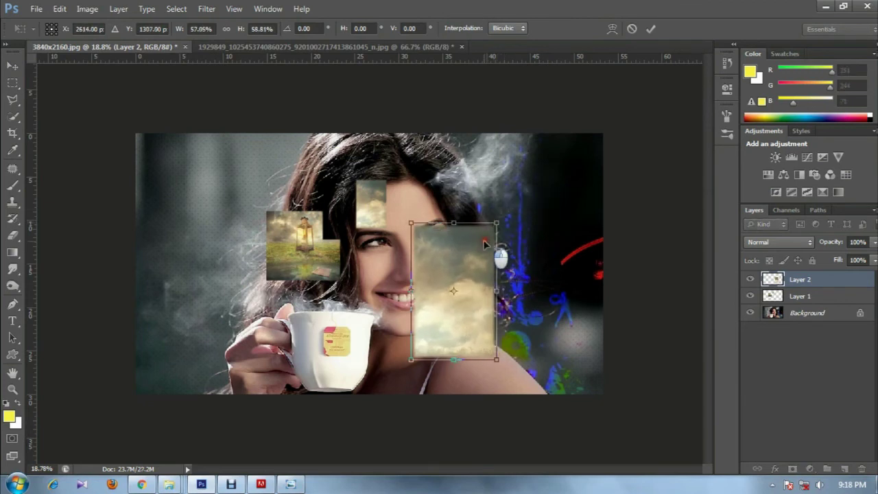
key("Return")
key("ctrl+z")
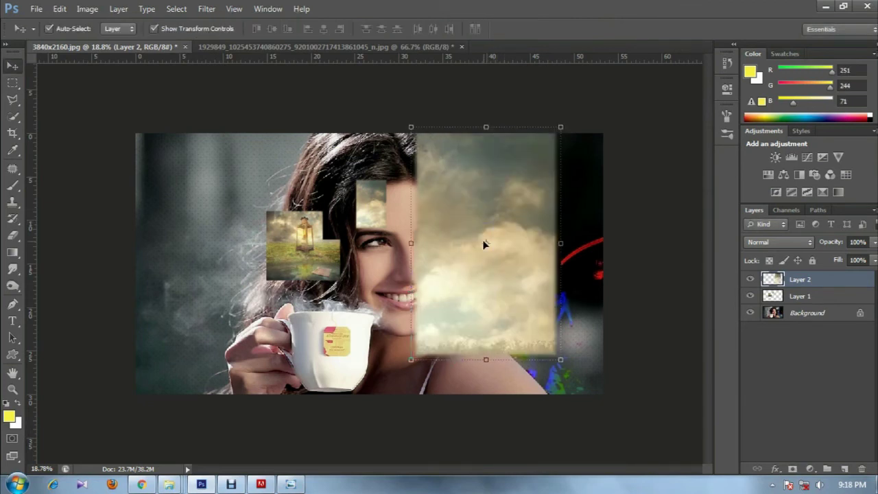
key("ctrl+z")
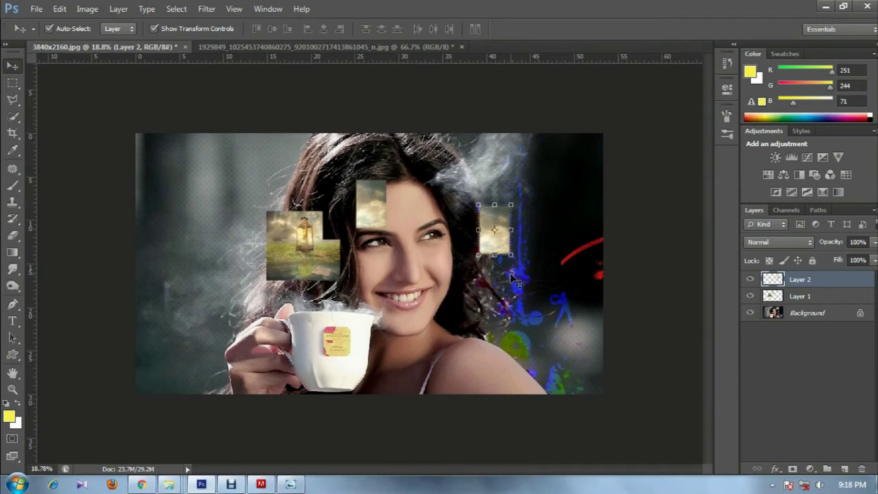
Scale up Layer 2's cloud patch and pull its corner down onto the woman's shoulder
mouse_move(511, 204)
left_mouse_down()
mouse_move(571, 171)
mouse_move(533, 169)
left_mouse_up()
key("Return")
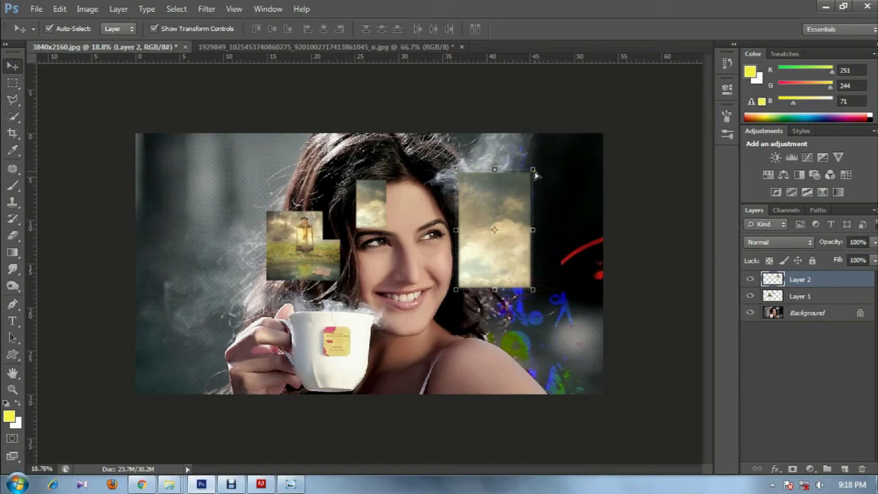
mouse_move(535, 174)
left_mouse_down()
mouse_move(517, 192)
mouse_move(526, 184)
mouse_move(513, 363)
mouse_move(481, 339)
left_mouse_up()
key("Return")
key("ctrl+t")
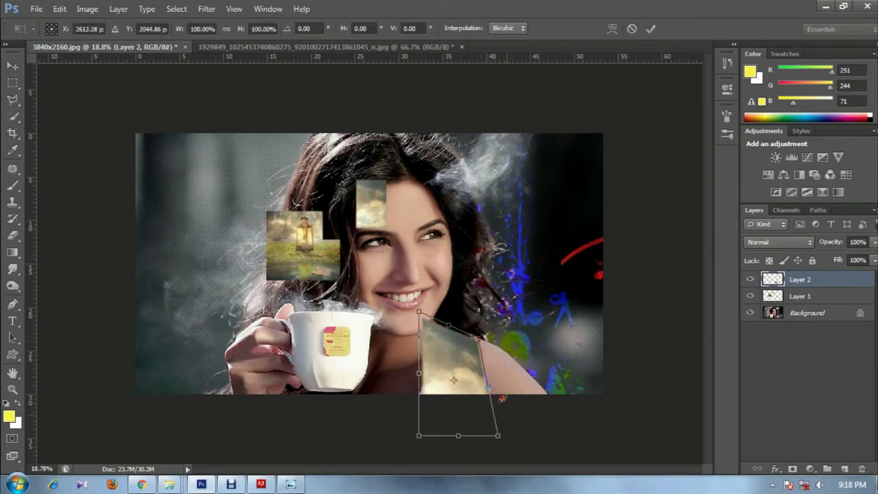
Slant the cloud patch's lower-right corner outward and nudge it onto the shoulder
left_click_drag(500, 436, 564, 407)
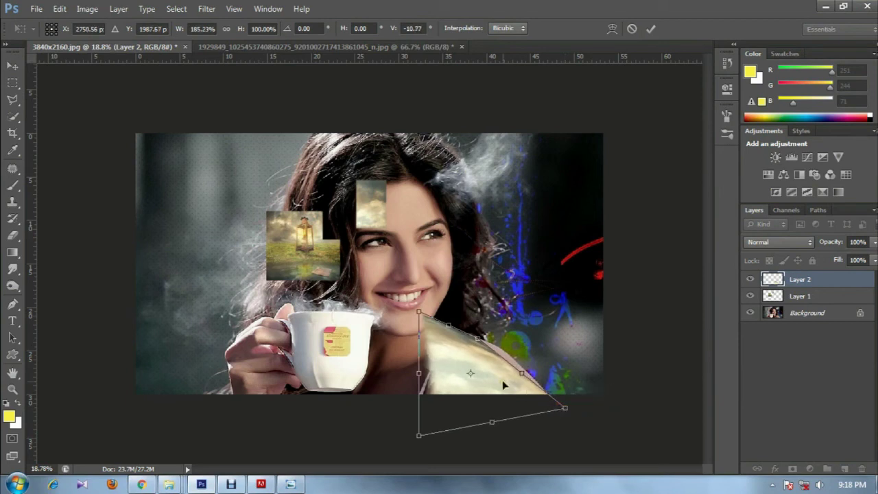
key("Return")
left_click_drag(499, 379, 499, 374)
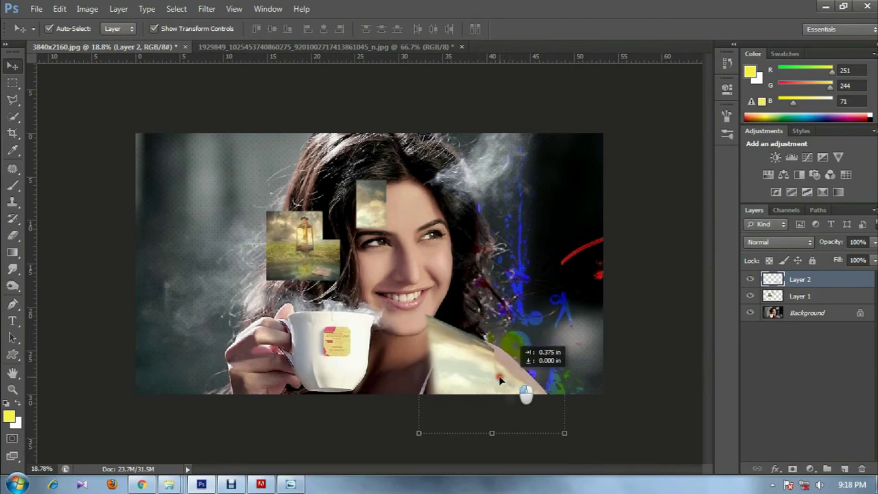
left_click_drag(499, 374, 499, 372)
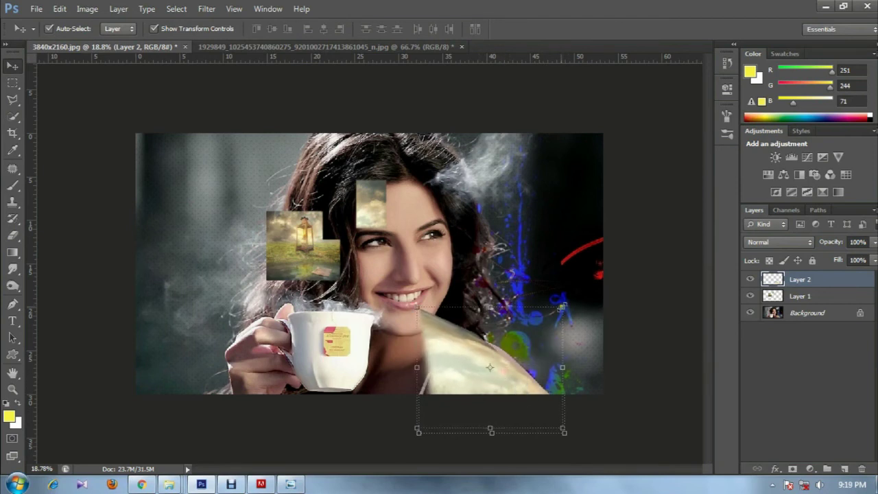
Warp the cloud patch, bending its corners and top edge to follow the shoulder
key("ctrl+t")
right_click(465, 344)
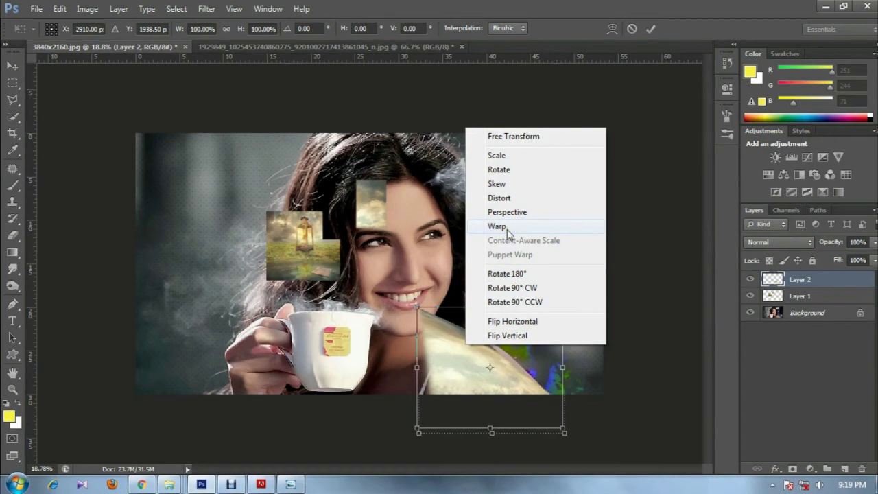
left_click(506, 229)
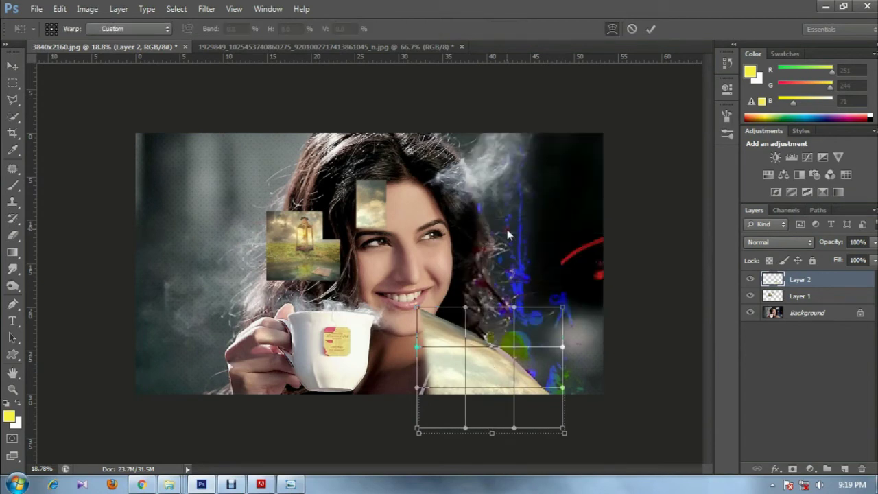
left_click_drag(513, 347, 518, 346)
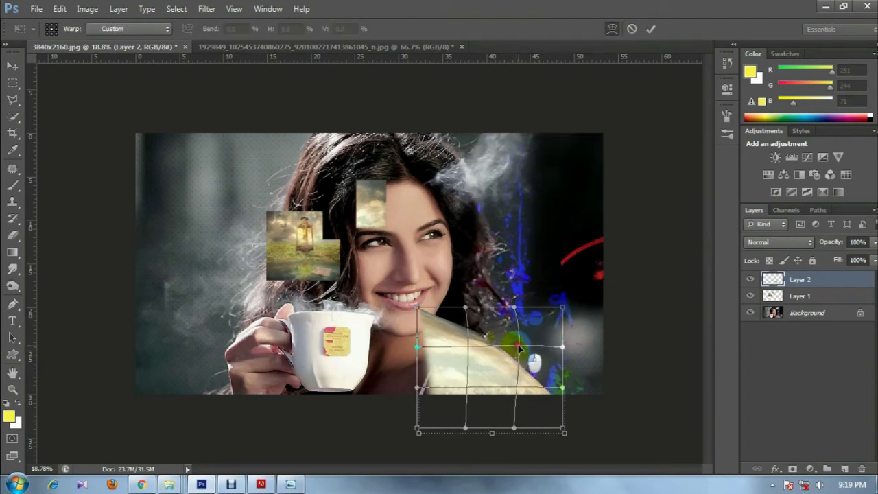
left_click_drag(419, 312, 418, 323)
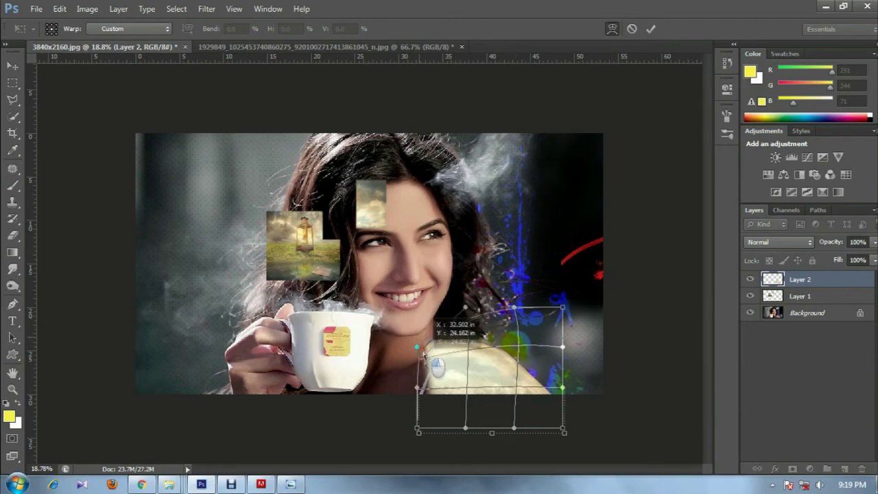
left_click_drag(507, 310, 515, 331)
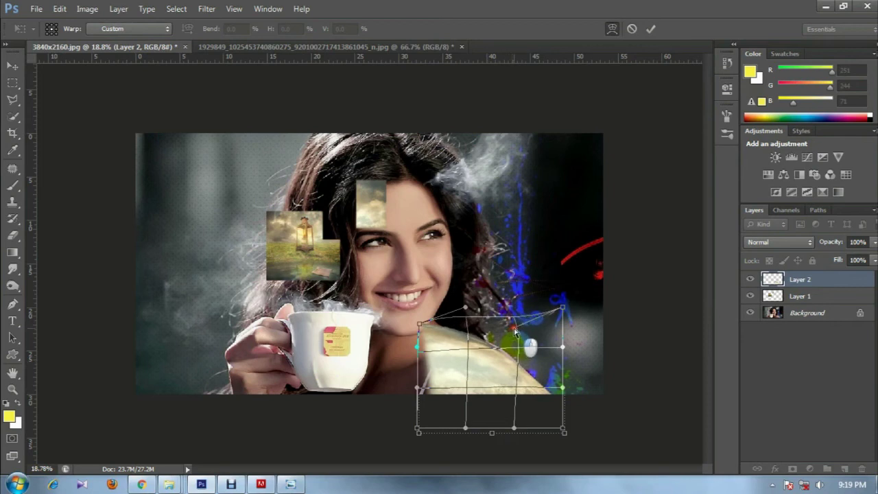
left_click_drag(564, 301, 582, 290)
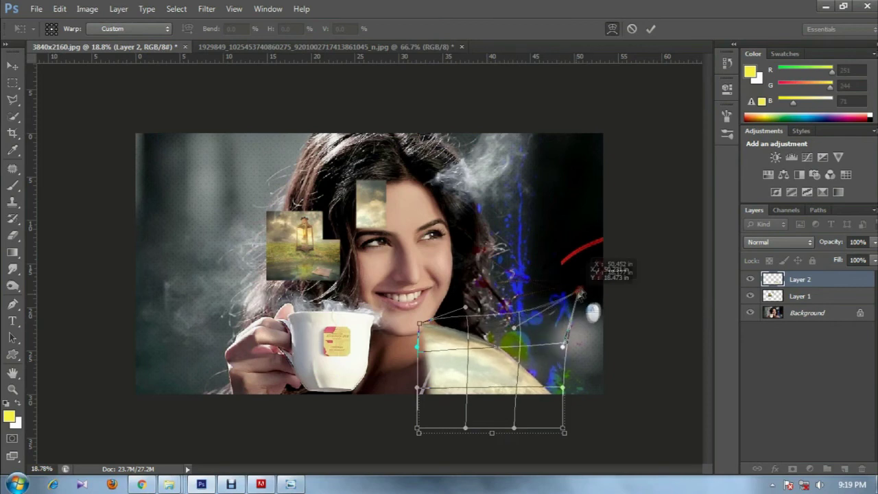
left_click_drag(562, 388, 561, 395)
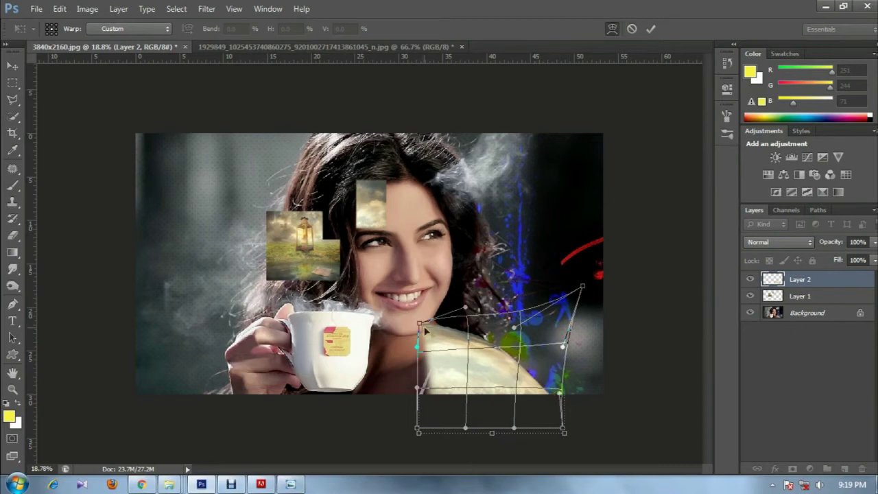
mouse_move(419, 322)
left_mouse_down()
mouse_move(451, 352)
mouse_move(437, 337)
left_mouse_up()
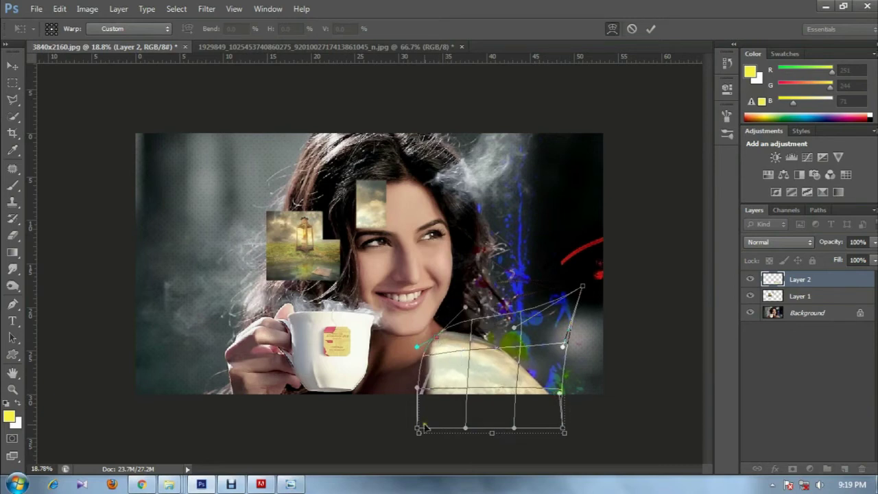
left_click_drag(418, 431, 401, 435)
mouse_move(417, 346)
left_mouse_down()
mouse_move(439, 345)
mouse_move(466, 310)
mouse_move(475, 327)
left_mouse_up()
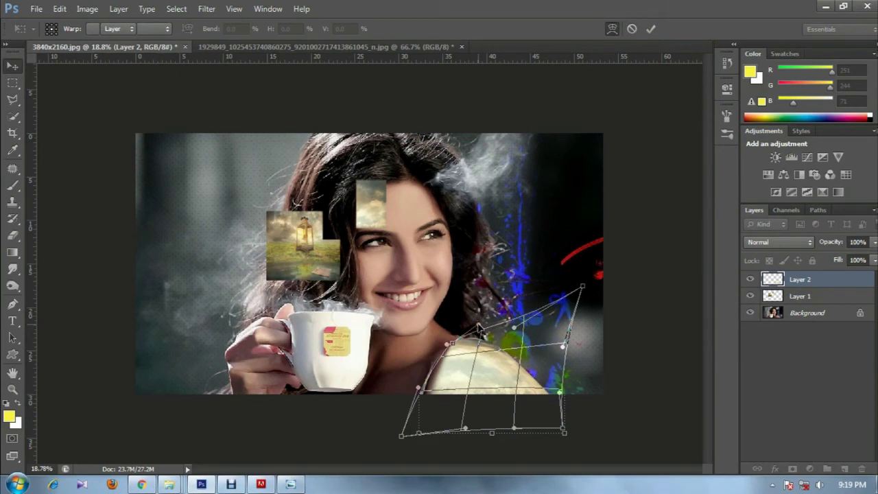
Apply the warp, then step back twice to the small rectangular cloud patch
key("Return")
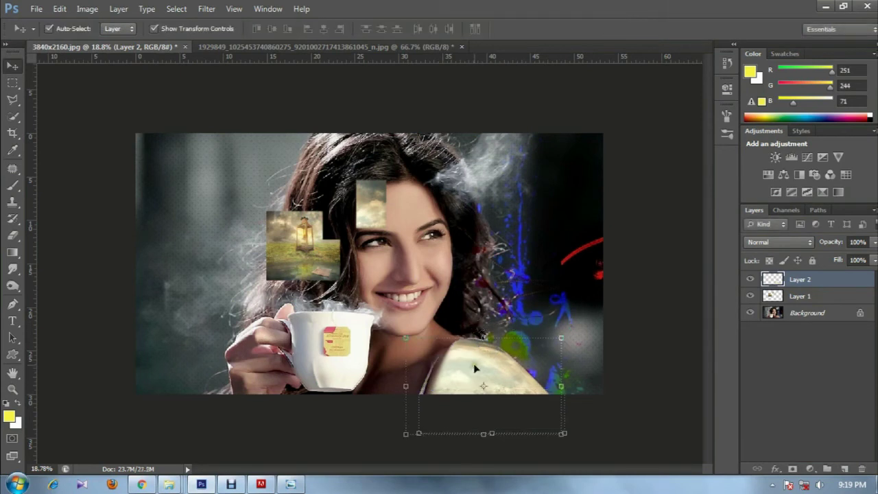
left_click_drag(474, 369, 466, 364)
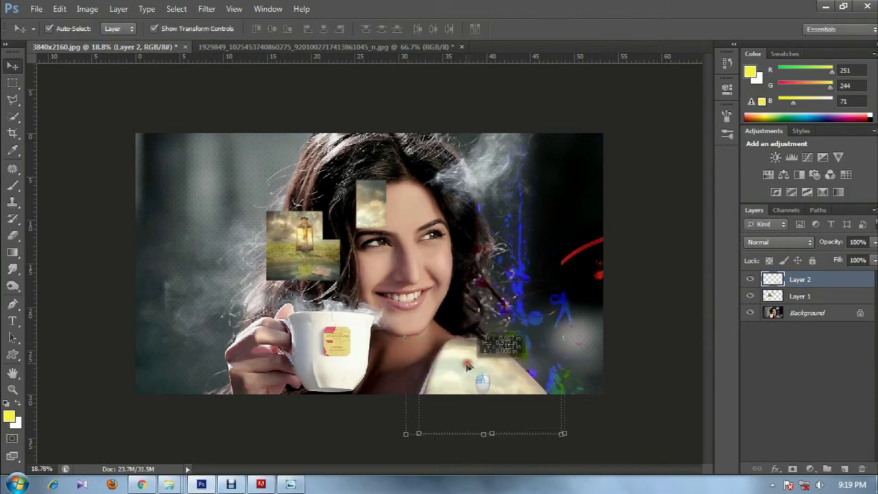
left_click_drag(466, 364, 475, 363)
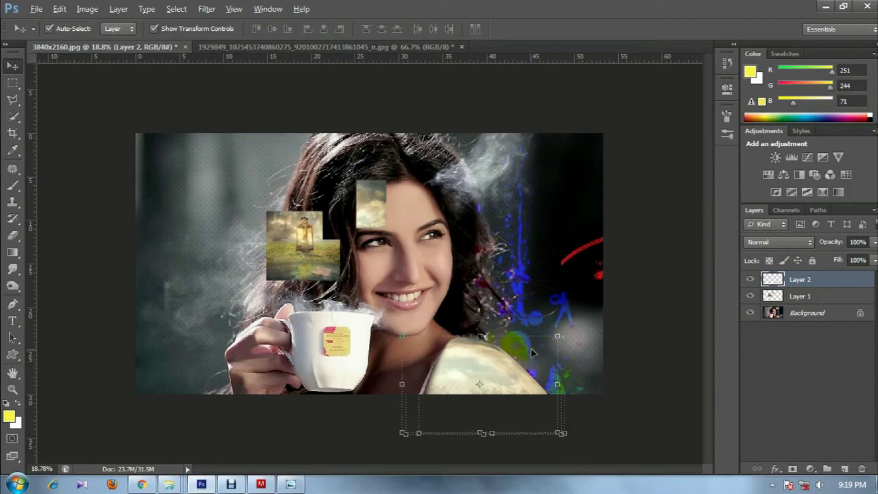
key("ctrl+alt+z")
key("ctrl+alt+z")
key("ctrl+alt+z")
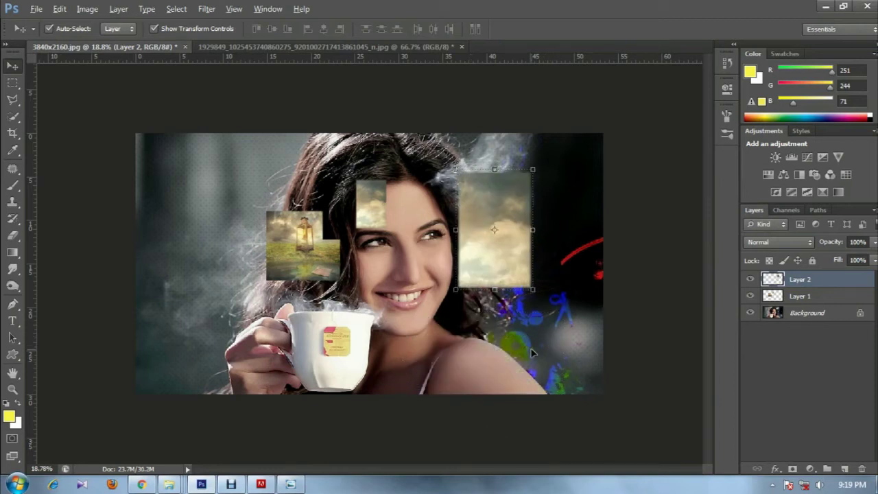
key("ctrl+alt+z")
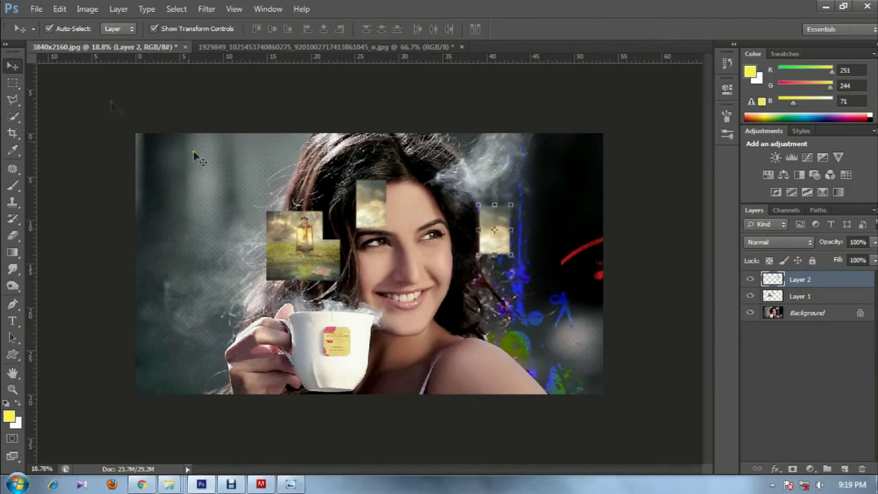
Try rotating the small cloud patch about 18 degrees, then return it upright
key("ctrl+t")
right_click(503, 214)
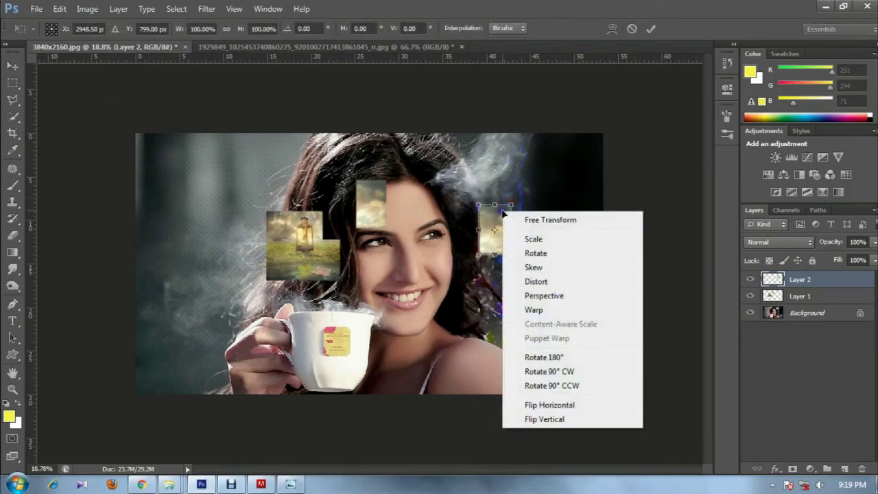
left_click(488, 216)
key("Return")
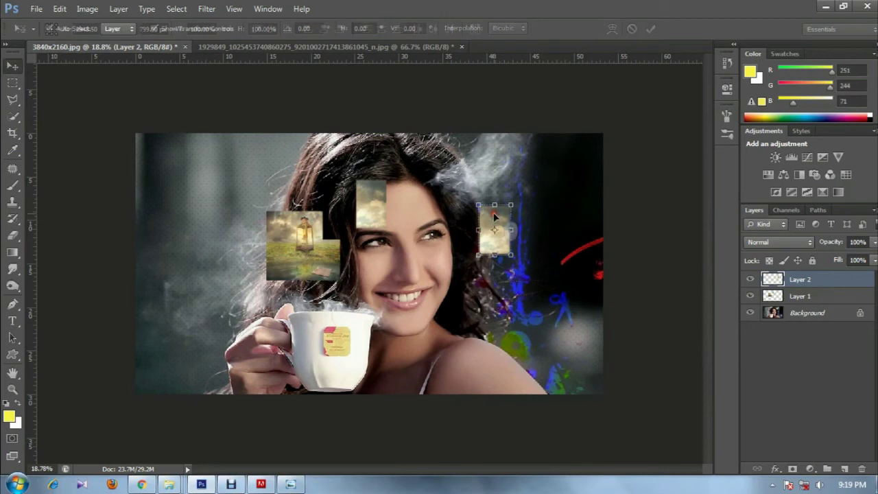
left_click(61, 9)
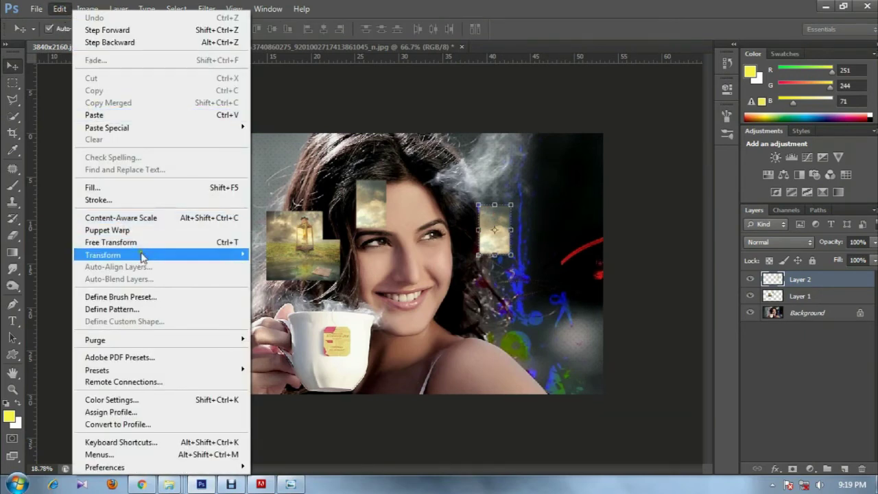
mouse_move(103, 254)
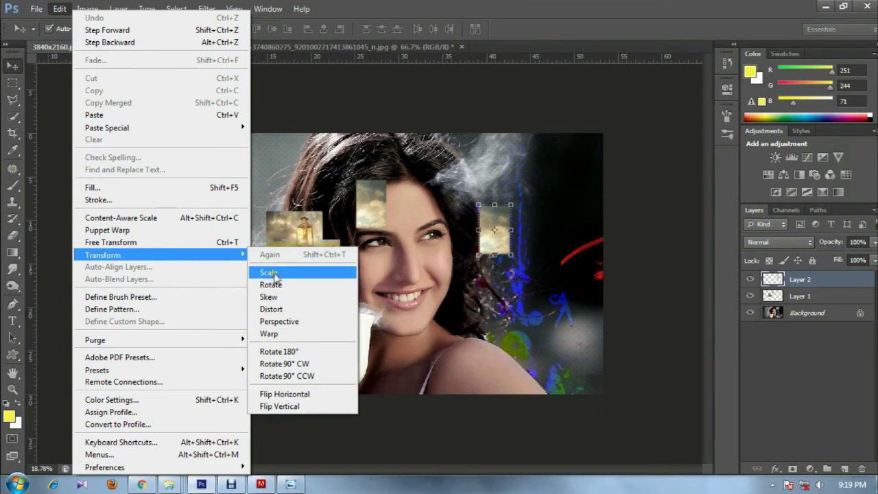
left_click(277, 285)
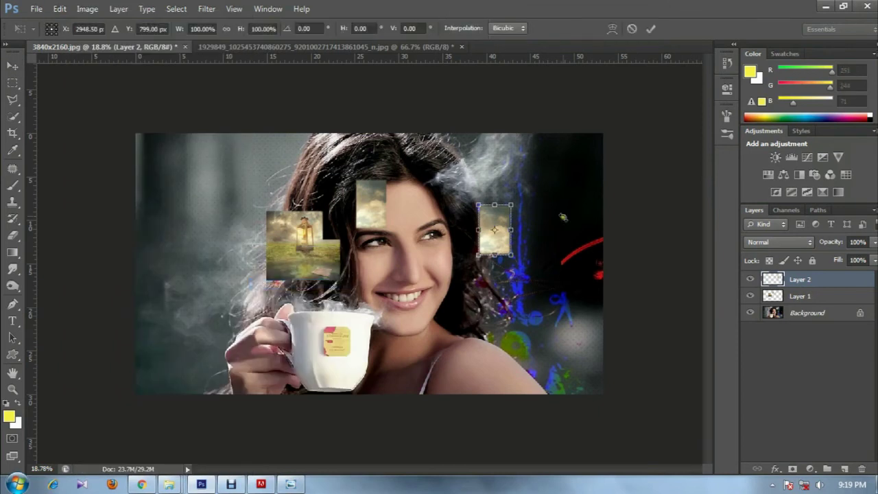
mouse_move(519, 199)
left_mouse_down()
mouse_move(526, 206)
mouse_move(516, 199)
left_mouse_up()
key("Return")
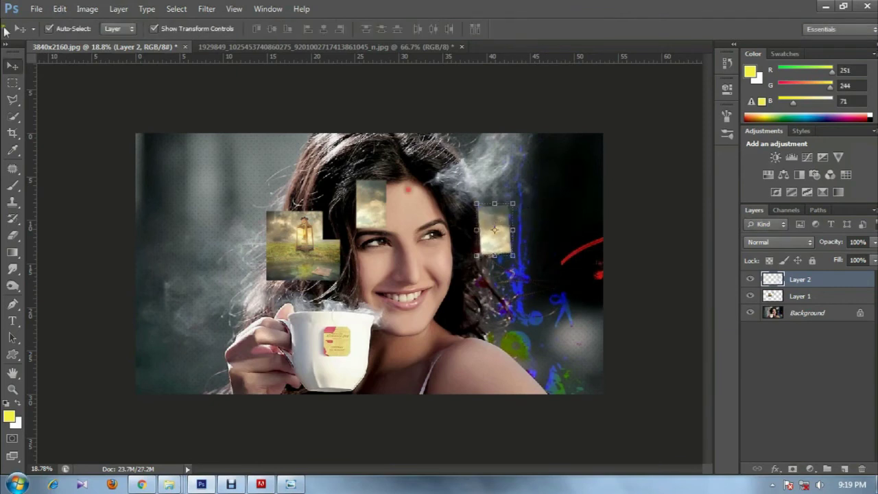
left_click(65, 11)
mouse_move(103, 254)
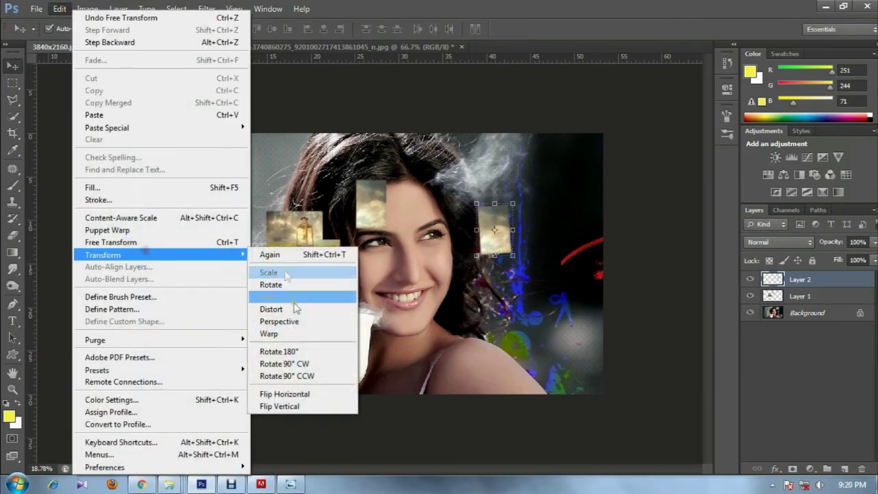
Skew the small cloud patch by dragging its corner handles, then undo the skew
left_click(297, 299)
mouse_move(512, 259)
left_mouse_down()
mouse_move(532, 219)
mouse_move(515, 208)
mouse_move(511, 269)
left_mouse_up()
mouse_move(464, 261)
left_mouse_down()
mouse_move(464, 207)
mouse_move(456, 198)
left_mouse_up()
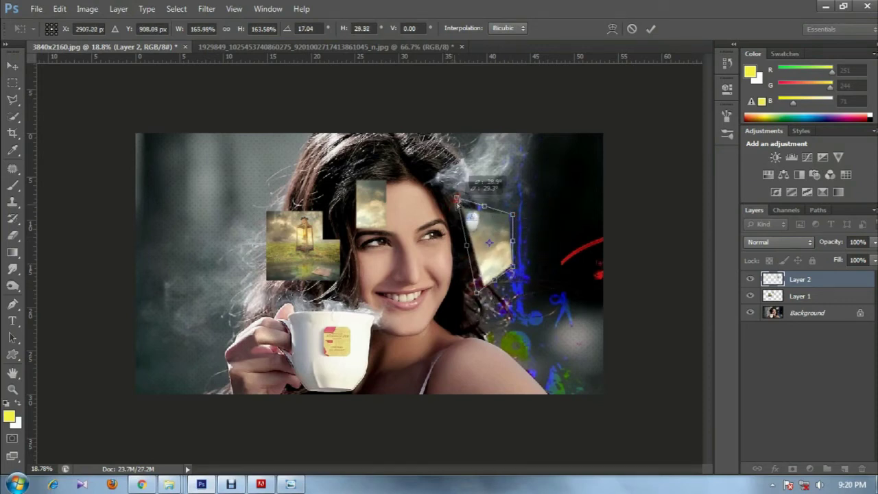
left_click_drag(476, 294, 454, 329)
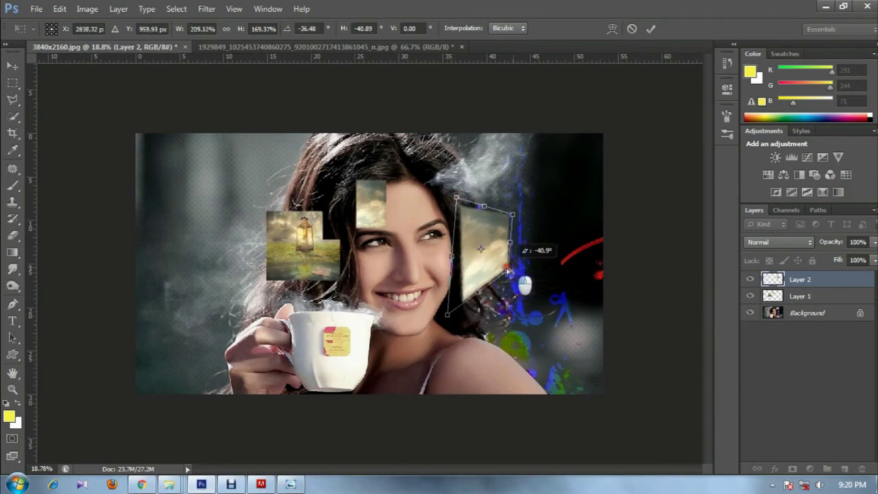
left_click_drag(512, 266, 519, 218)
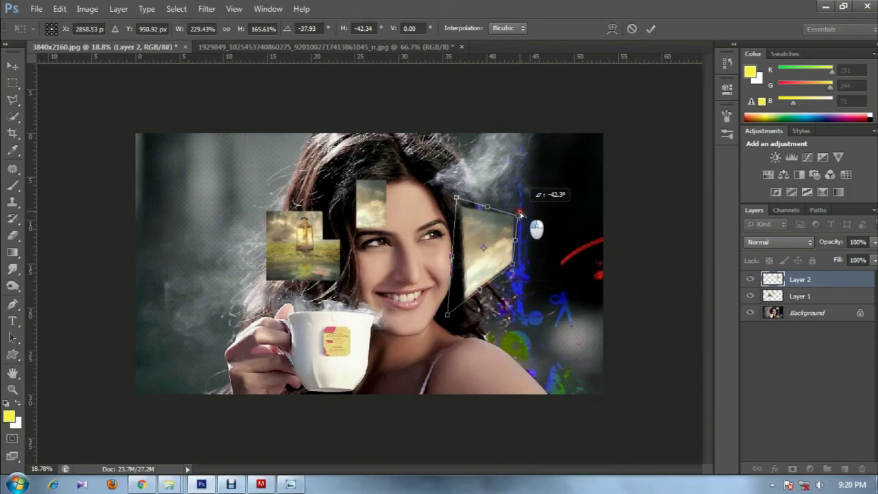
key("Return")
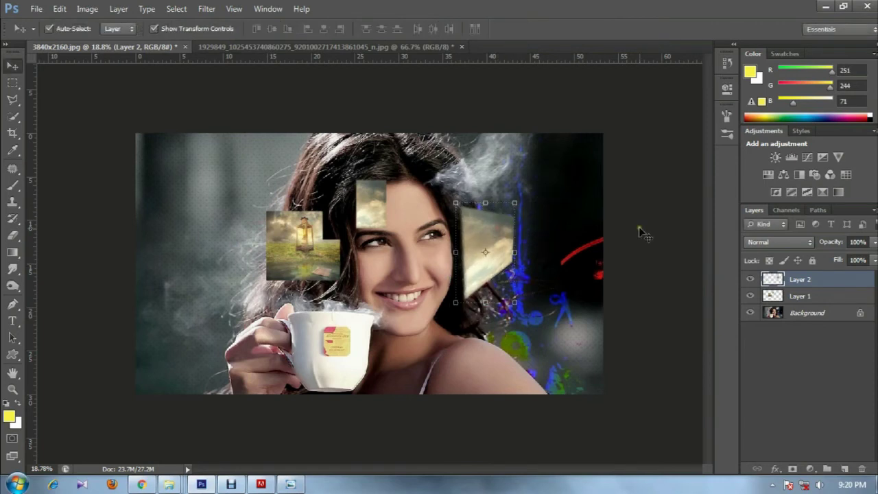
key("ctrl+z")
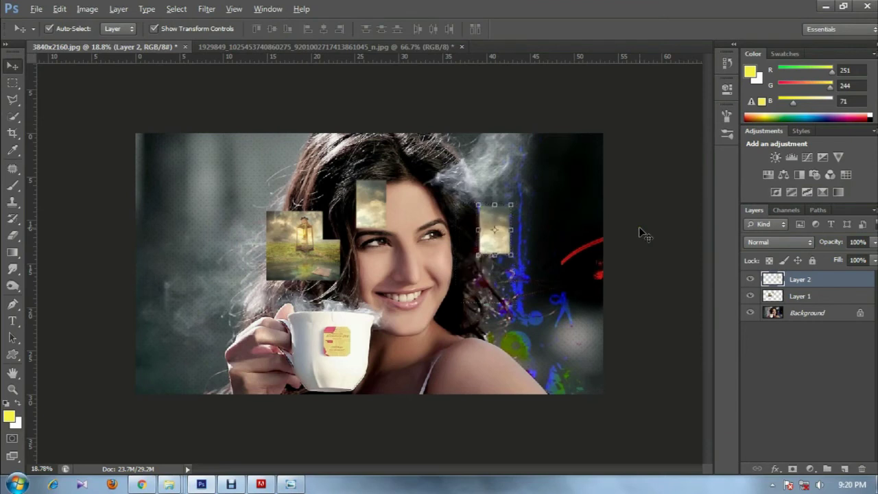
Start a free transform on the cloud patch and leave it unchanged
left_click(87, 9)
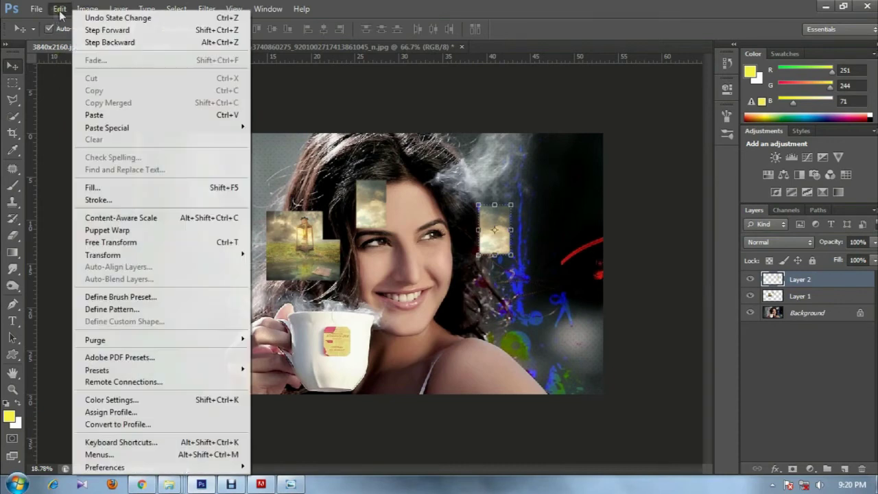
left_click(60, 8)
left_click(127, 244)
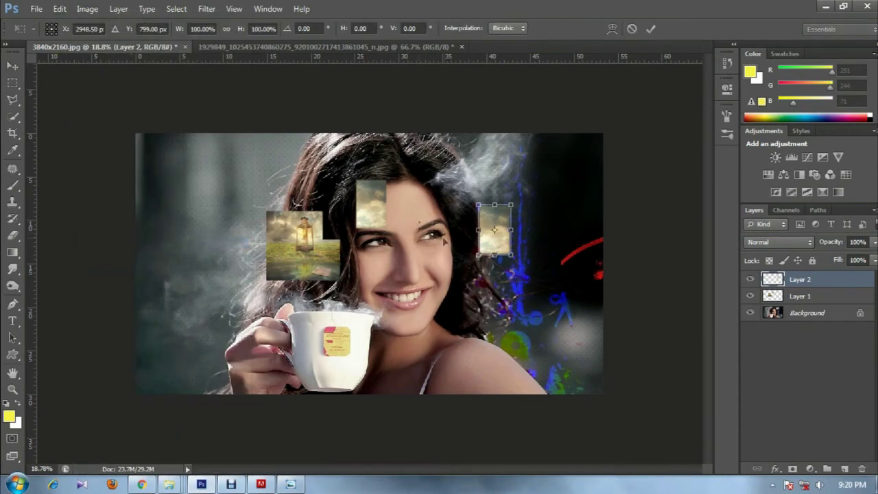
key("Return")
Stretch the cloud patch with Perspective into a wide trapezoid at the lower left
left_click(60, 9)
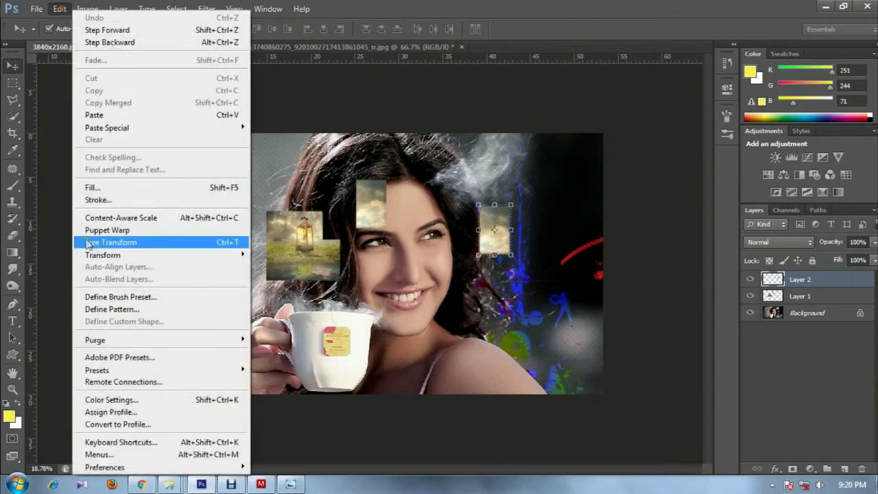
mouse_move(103, 255)
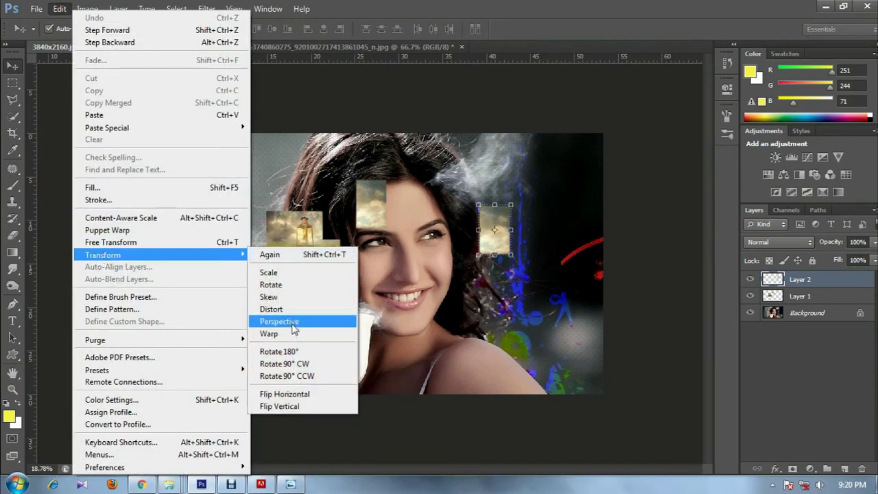
left_click(301, 322)
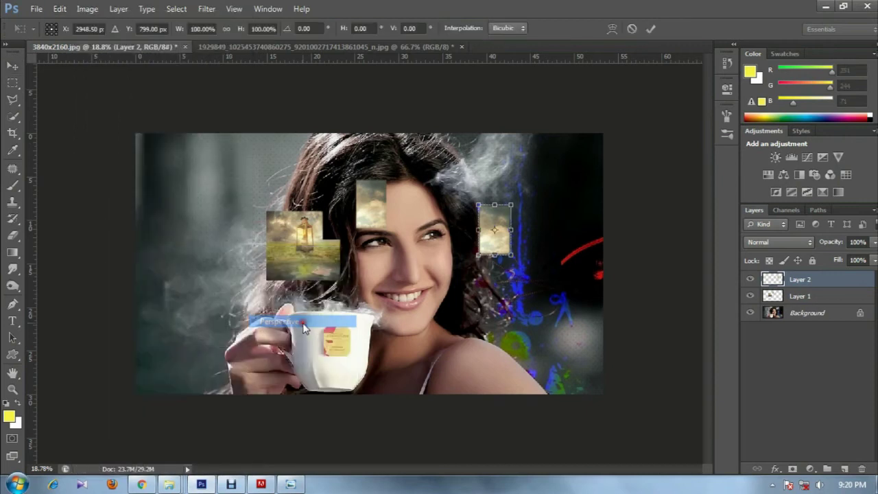
mouse_move(511, 259)
left_mouse_down()
mouse_move(518, 292)
mouse_move(550, 255)
left_mouse_up()
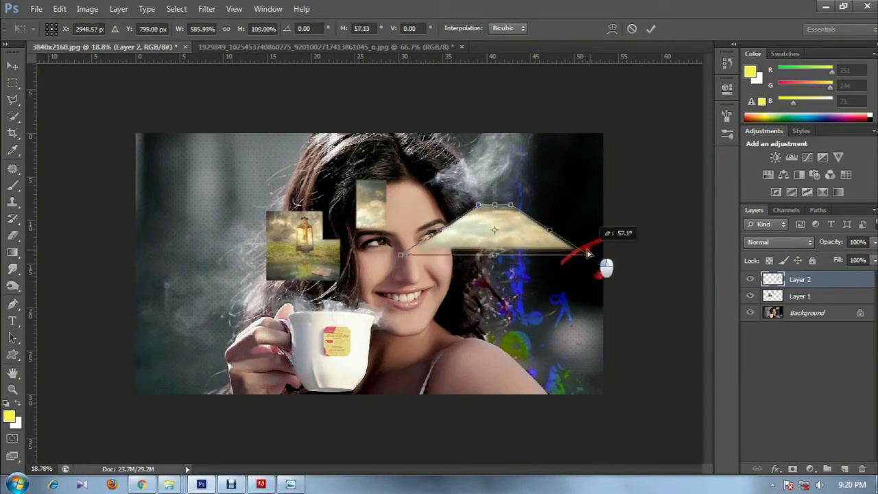
mouse_move(549, 255)
left_mouse_down()
mouse_move(486, 267)
mouse_move(221, 370)
left_mouse_up()
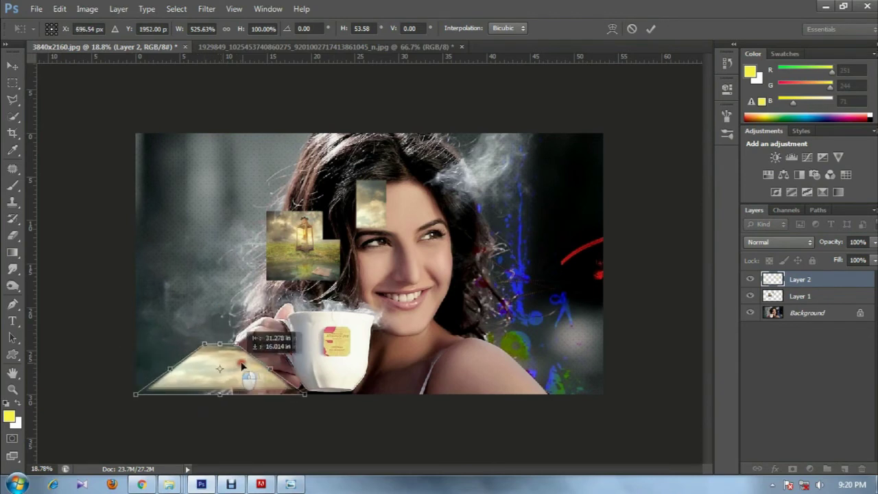
left_click_drag(221, 371, 236, 361)
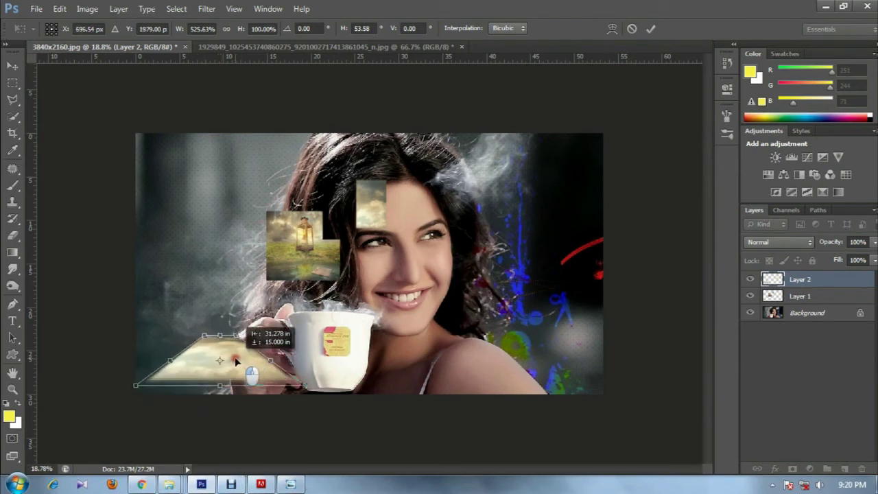
left_click_drag(301, 388, 305, 389)
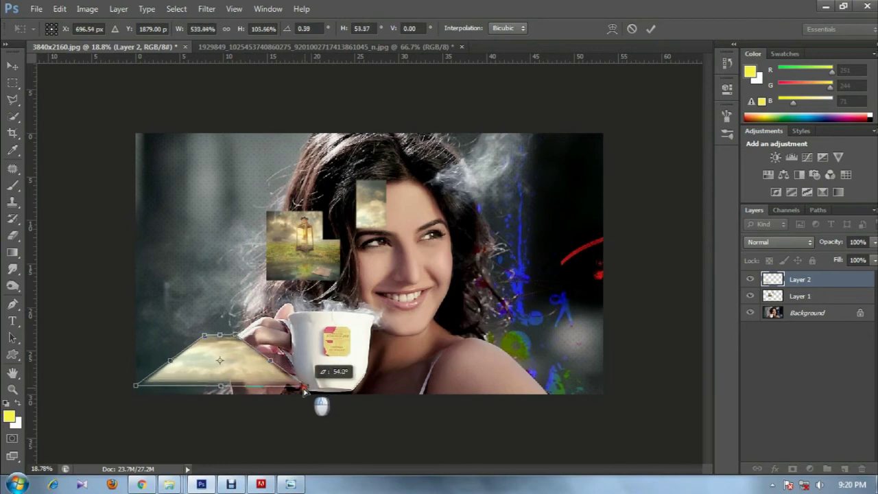
key("Return")
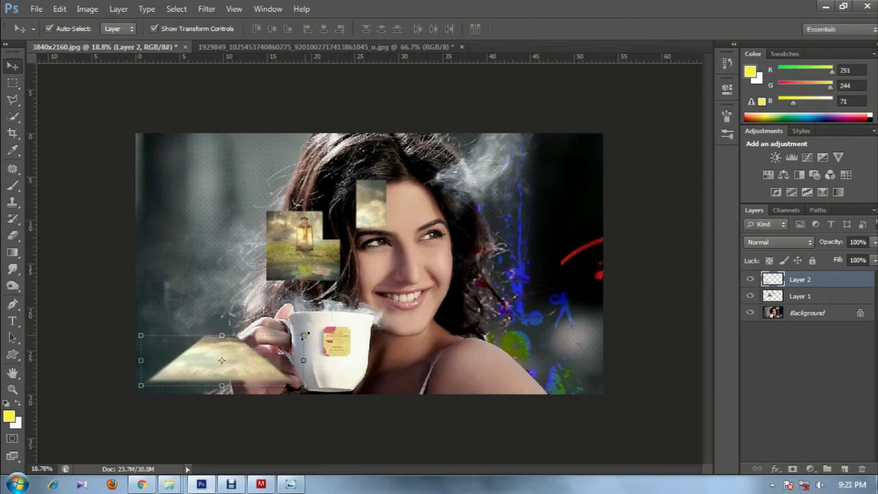
Apply the pending transform and move the cloud trapezoid up beside the face
left_click(304, 335)
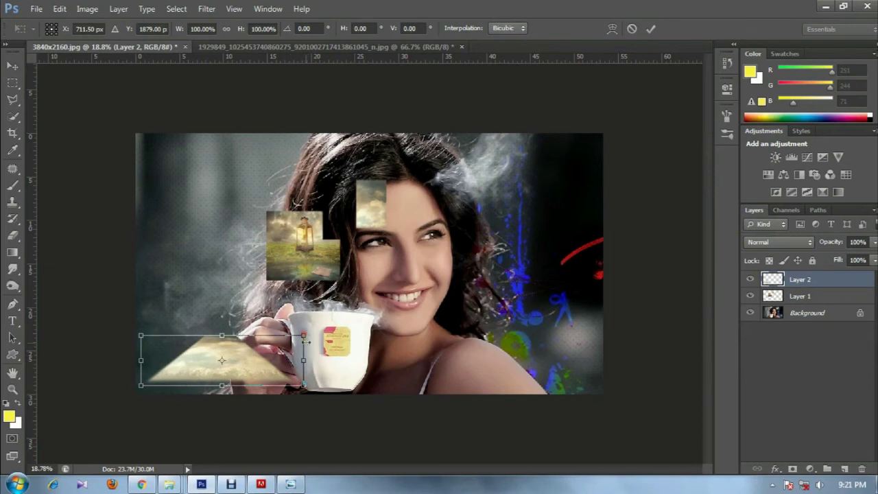
right_click(269, 346)
key("Escape")
key("Return")
left_click_drag(277, 367, 260, 278)
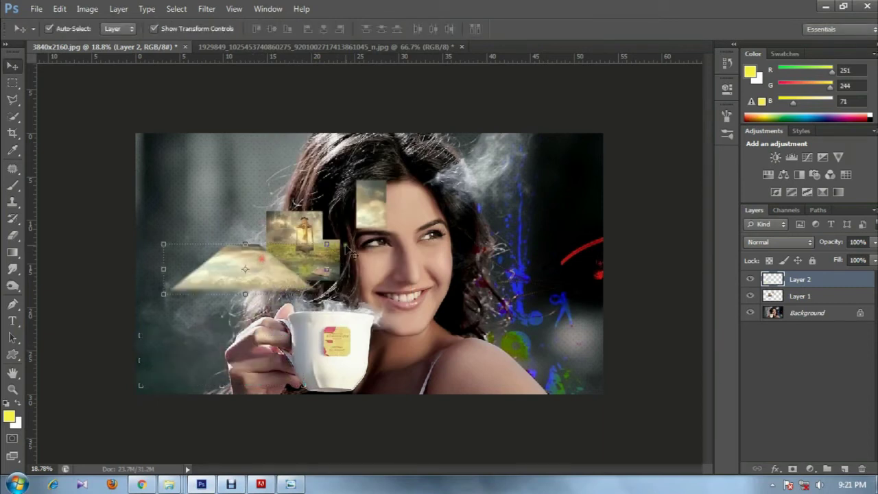
Enlarge the cloud trapezoid with Ctrl+T up, right and down over the face
key("ctrl+t")
mouse_move(328, 243)
left_mouse_down()
mouse_move(346, 211)
mouse_move(361, 211)
left_mouse_up()
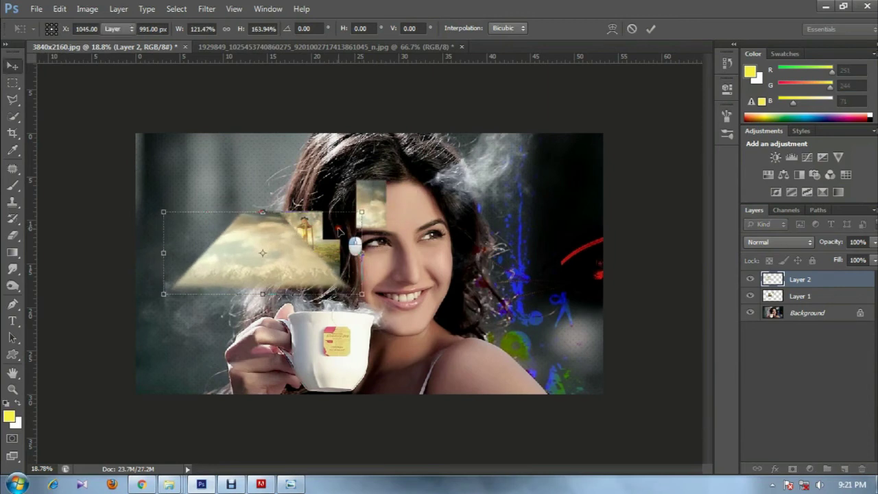
key("Return")
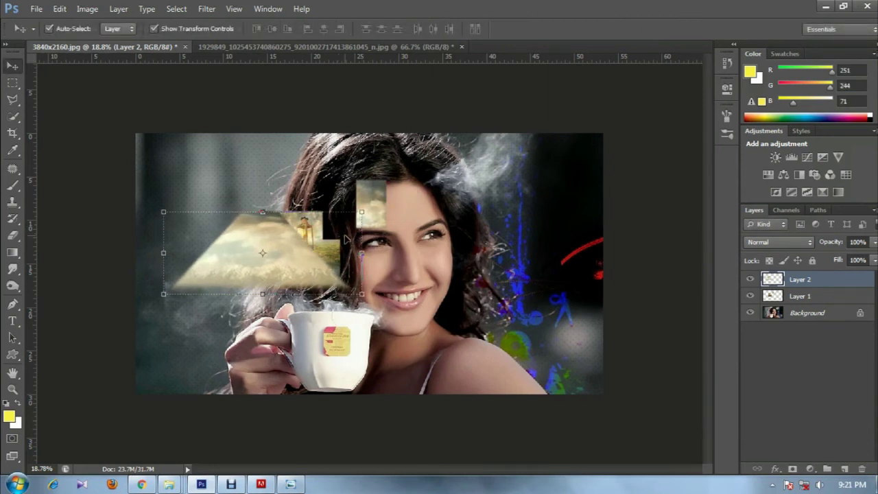
key("ctrl+t")
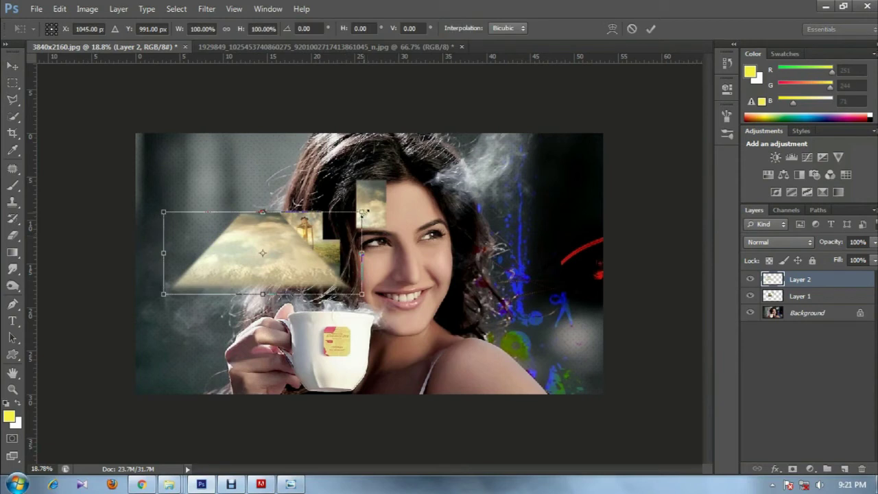
mouse_move(363, 212)
left_mouse_down()
mouse_move(430, 168)
mouse_move(413, 178)
left_mouse_up()
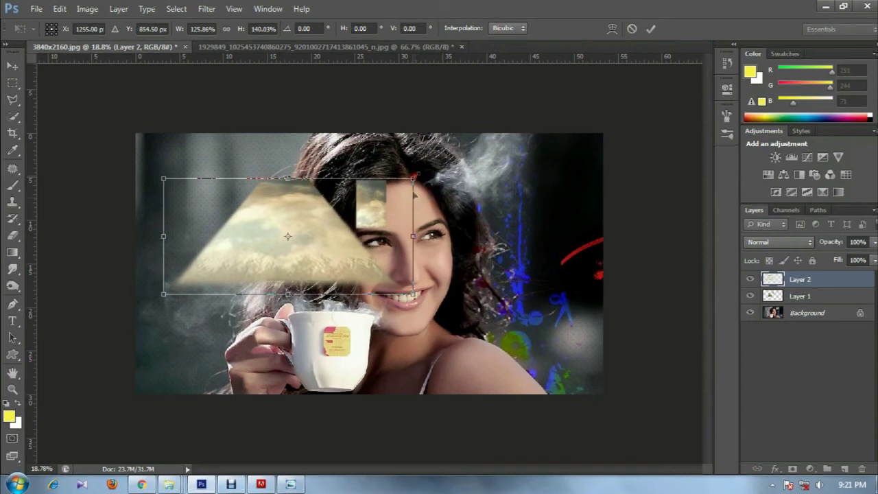
left_click_drag(413, 294, 458, 323)
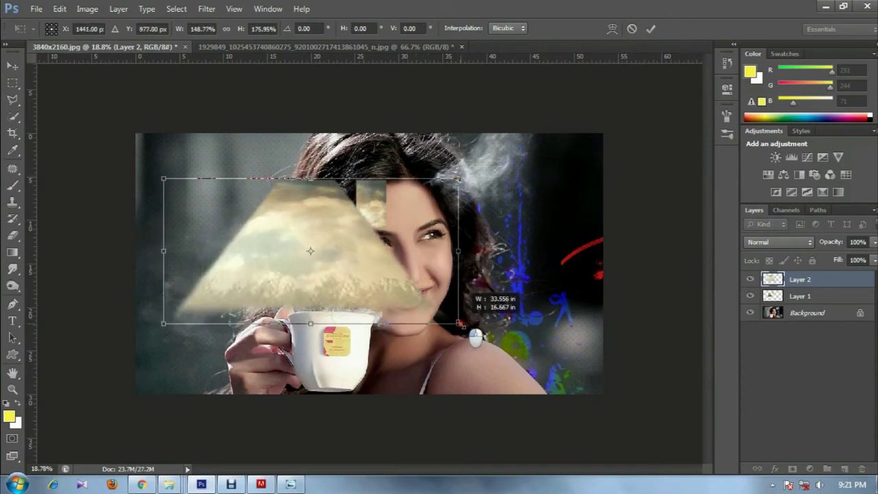
key("Return")
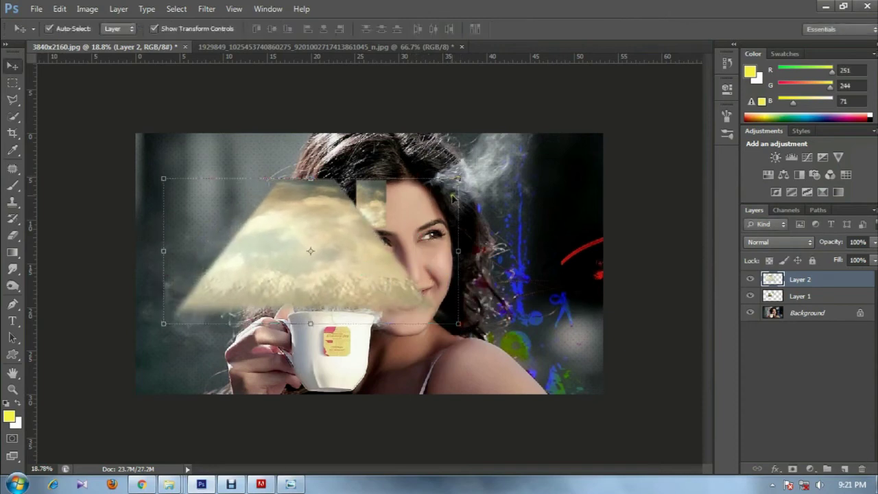
Trim the trapezoid's top-right and left sides and move it left of the face
left_click_drag(458, 178, 423, 195)
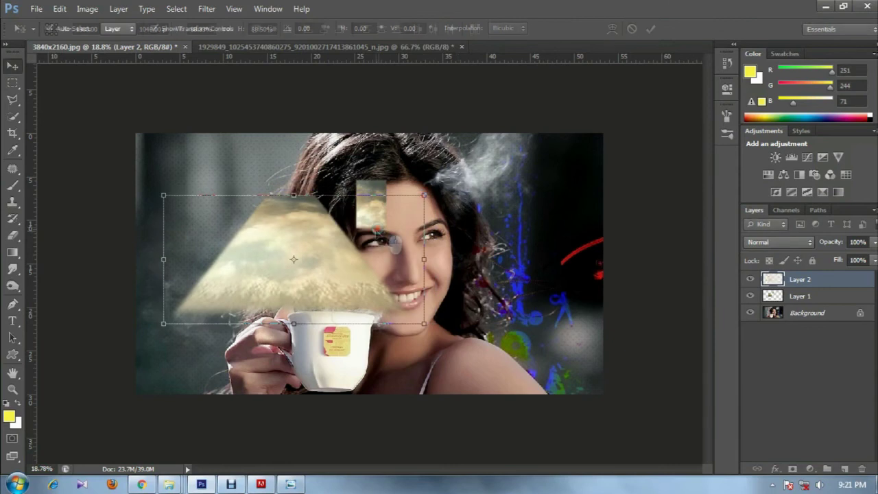
key("Return")
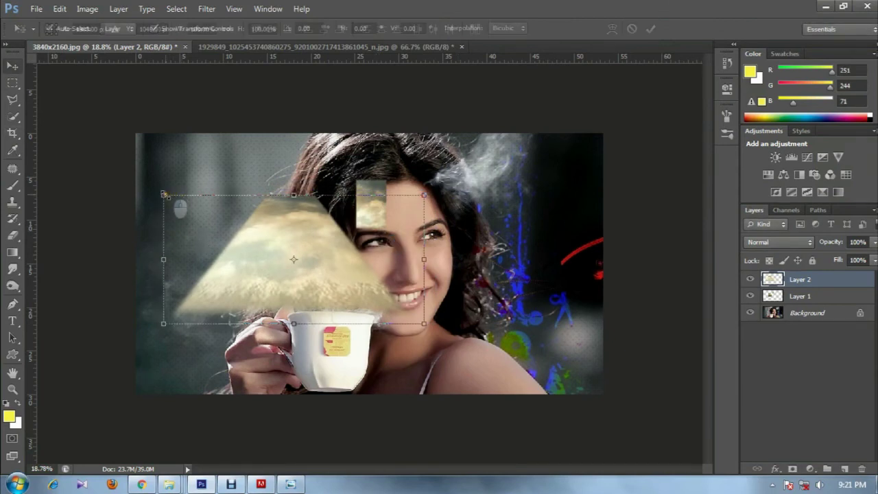
left_click_drag(163, 194, 174, 196)
key("Return")
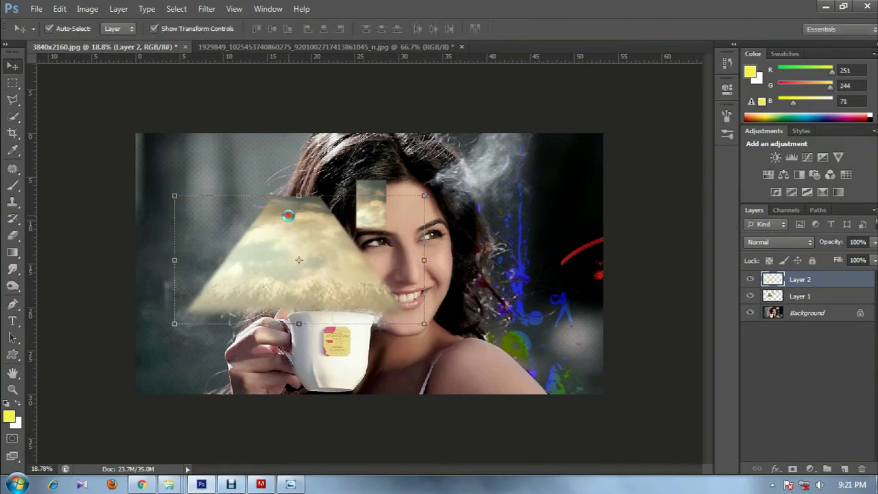
mouse_move(288, 215)
left_mouse_down()
mouse_move(416, 224)
mouse_move(281, 215)
left_mouse_up()
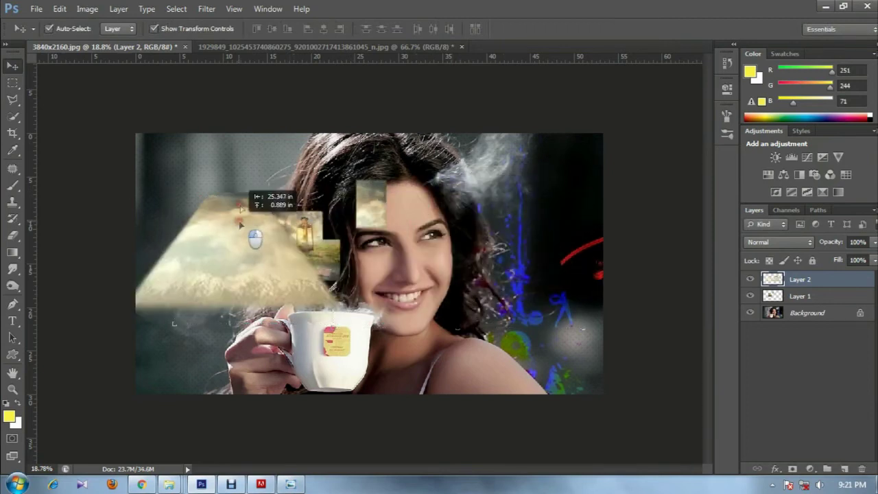
left_click_drag(281, 215, 212, 199)
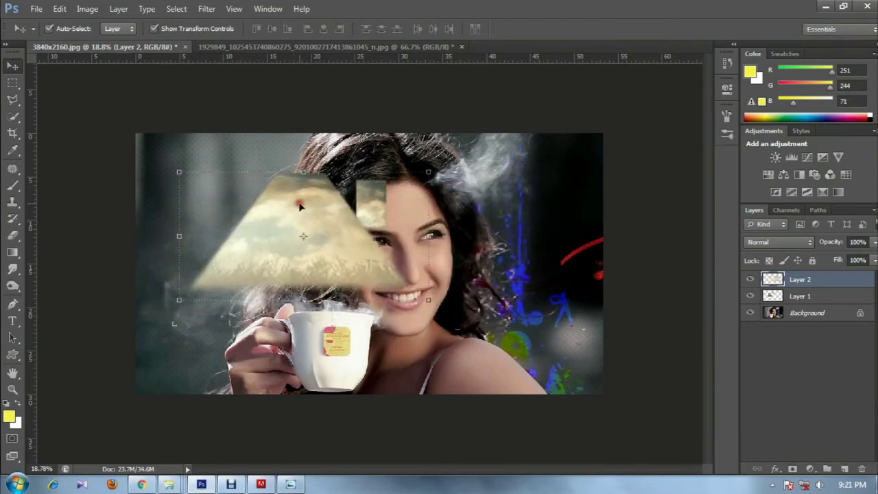
Move the trapezoid to the upper right, then shift the lantern layer left
left_click(47, 29)
left_click_drag(237, 199, 525, 170)
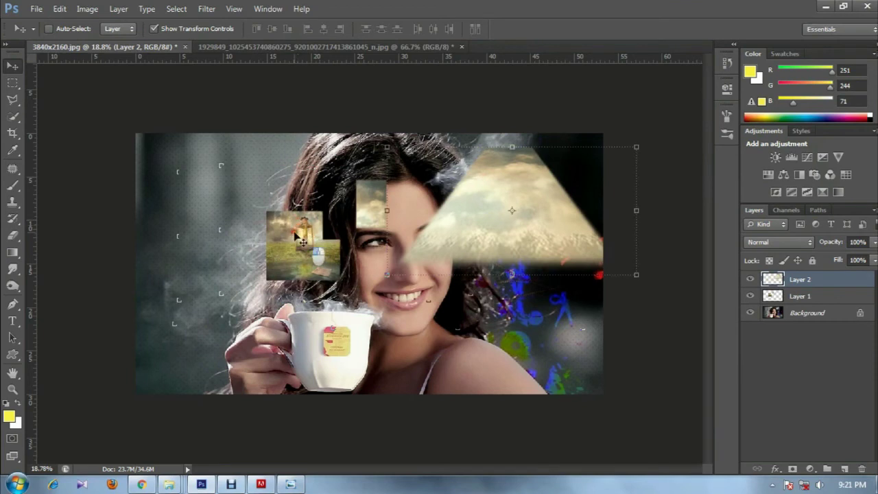
left_click(48, 29)
left_click(291, 232)
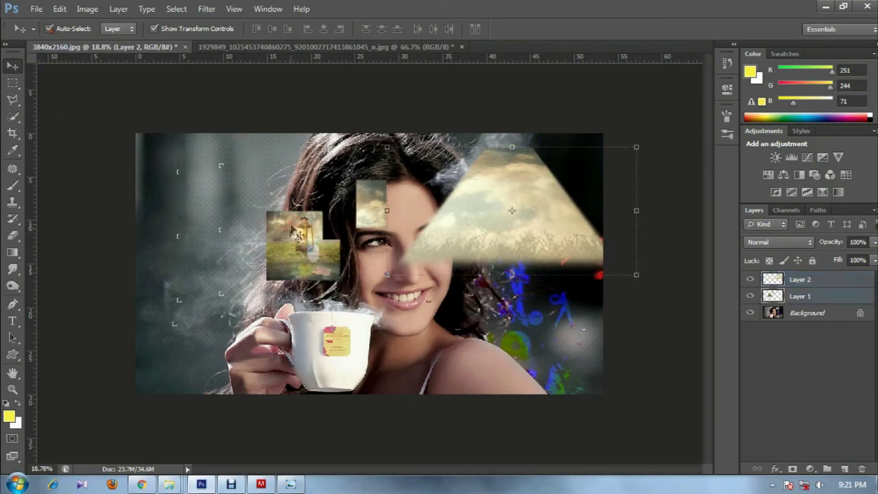
left_click_drag(284, 226, 189, 217)
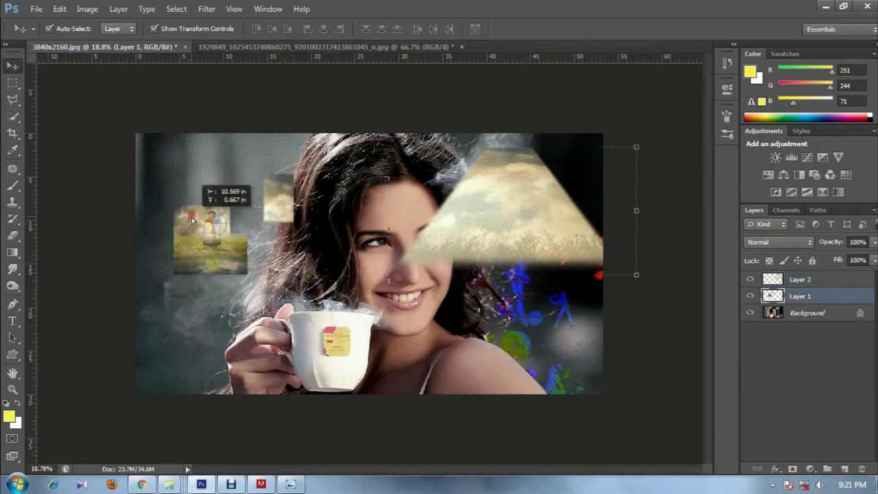
Toggle transform controls and nudge the lantern and small cloud patches into place
left_click(154, 29)
left_click(154, 29)
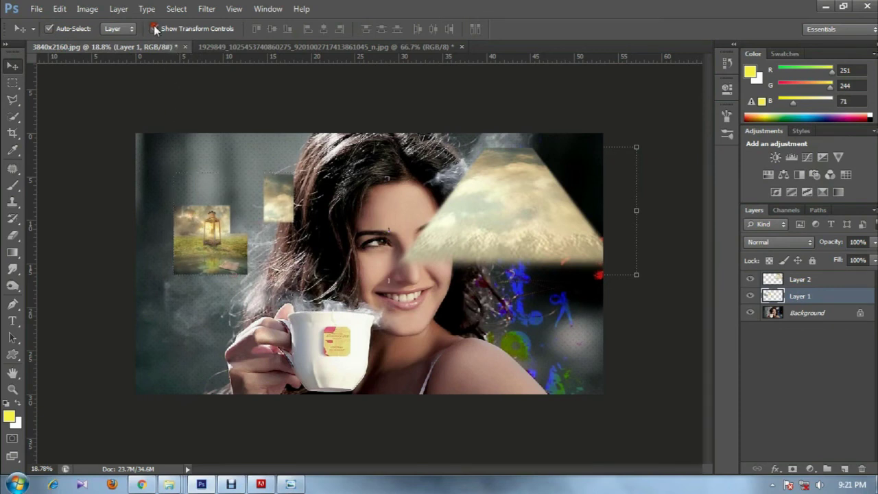
left_click(153, 28)
left_click(156, 28)
left_click_drag(217, 221, 240, 210)
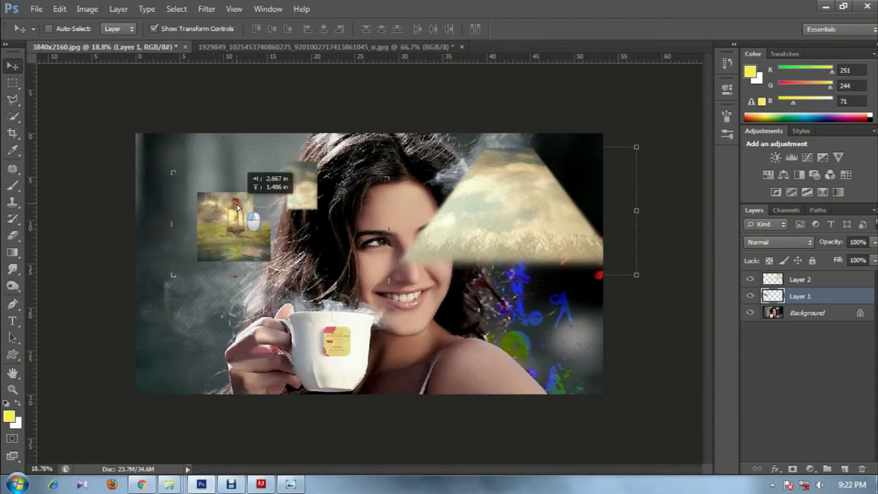
left_click(154, 28)
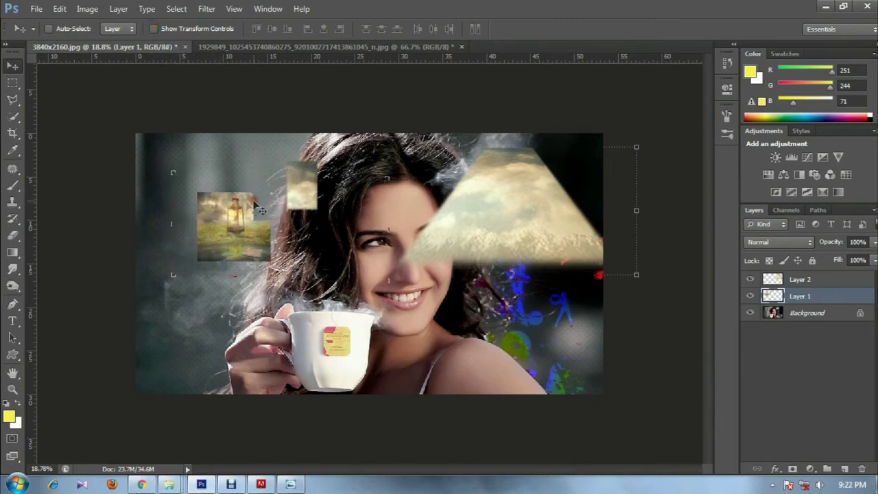
left_click_drag(260, 210, 251, 216)
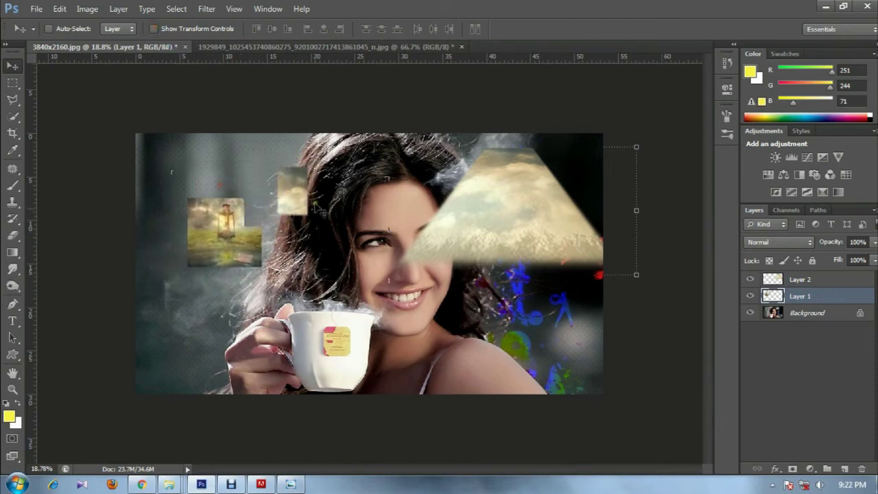
left_click(154, 29)
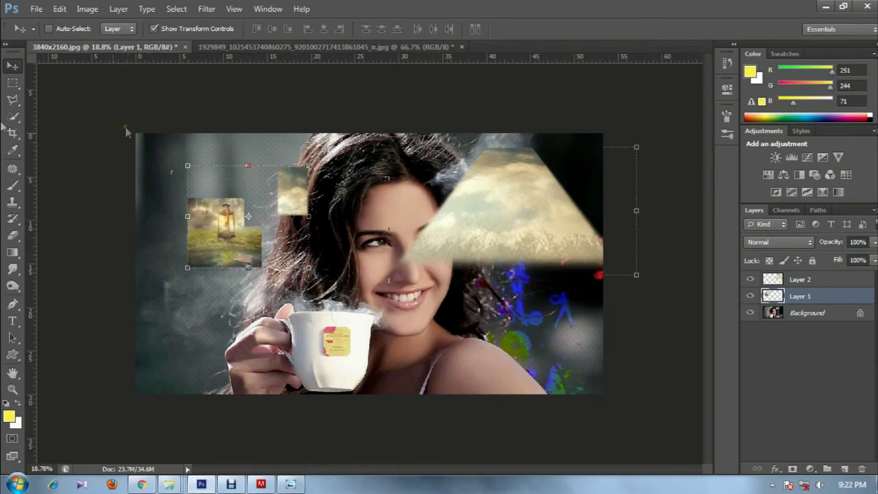
Select the cloud triangle layer and move it over the woman's face
left_click(49, 28)
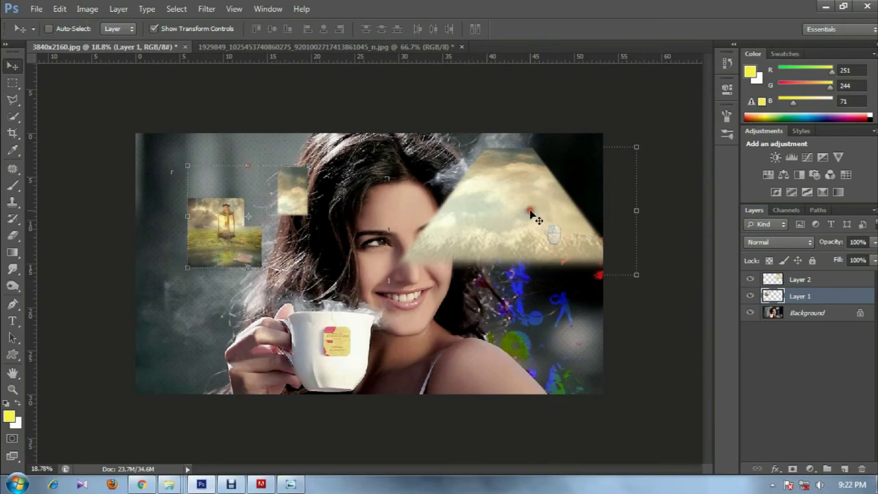
left_click(48, 28)
left_click(524, 199)
left_click_drag(515, 191, 429, 217)
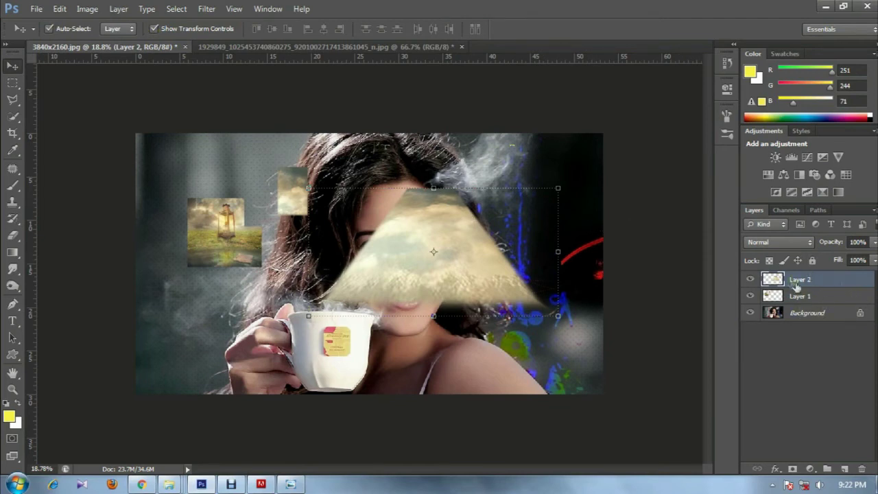
Select Layer 1 and move the lantern and cloud patches right and down
left_click(820, 313)
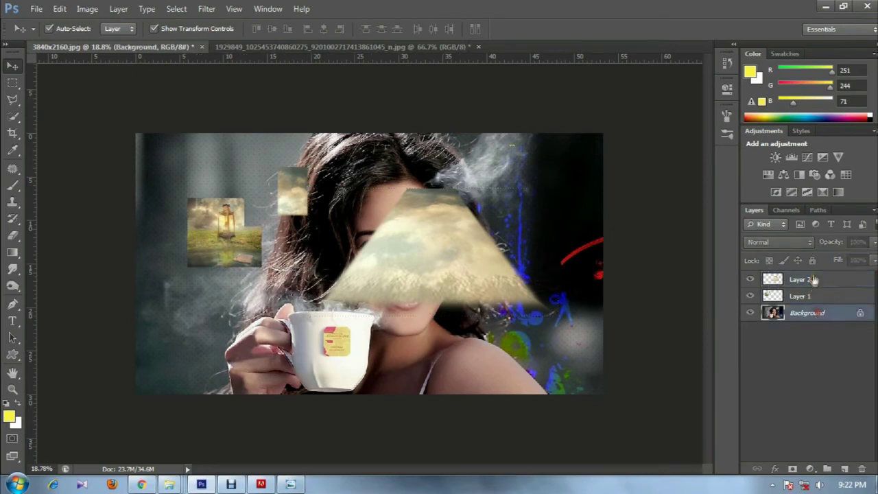
left_click(816, 295)
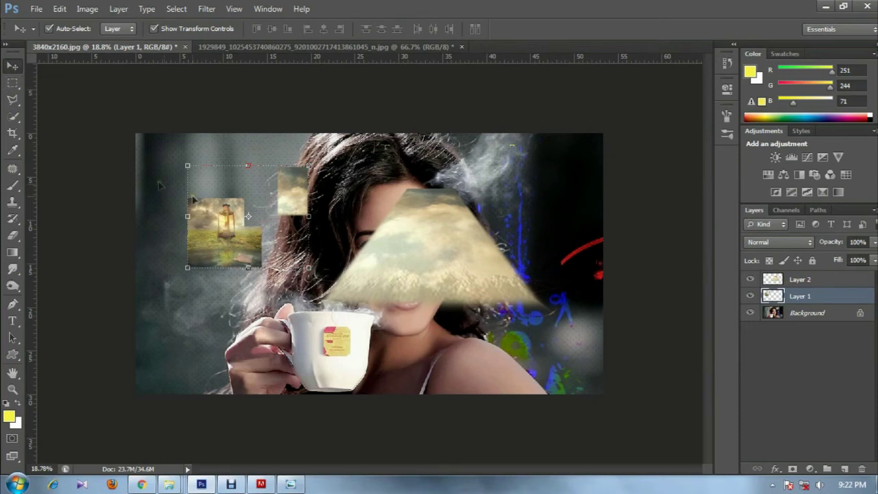
left_click_drag(211, 213, 244, 233)
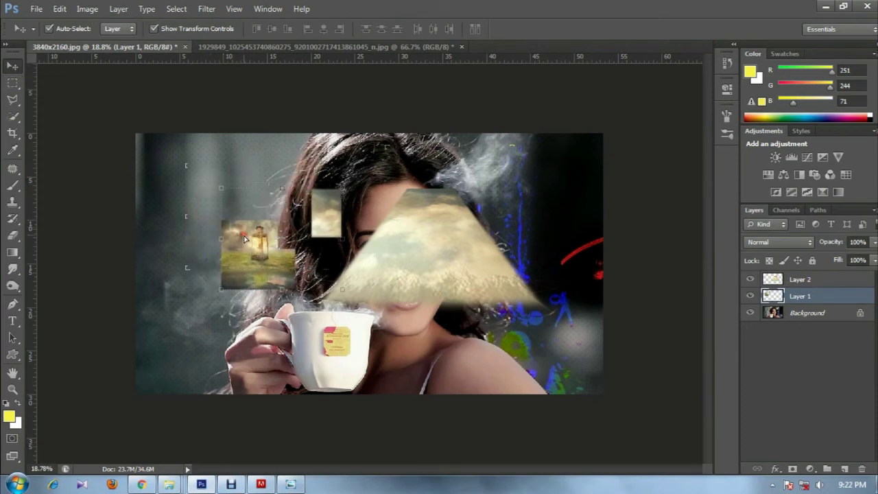
left_click(13, 83)
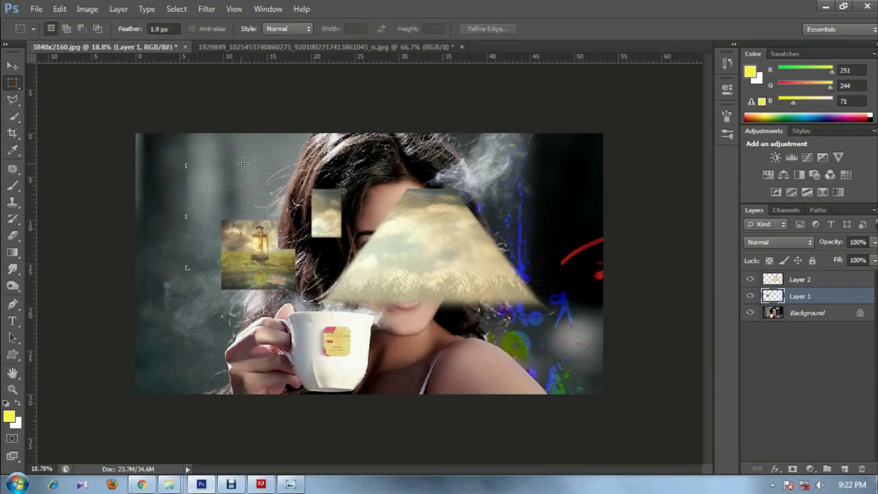
Draw a rectangular selection around the tea cup
left_click_drag(231, 147, 340, 188)
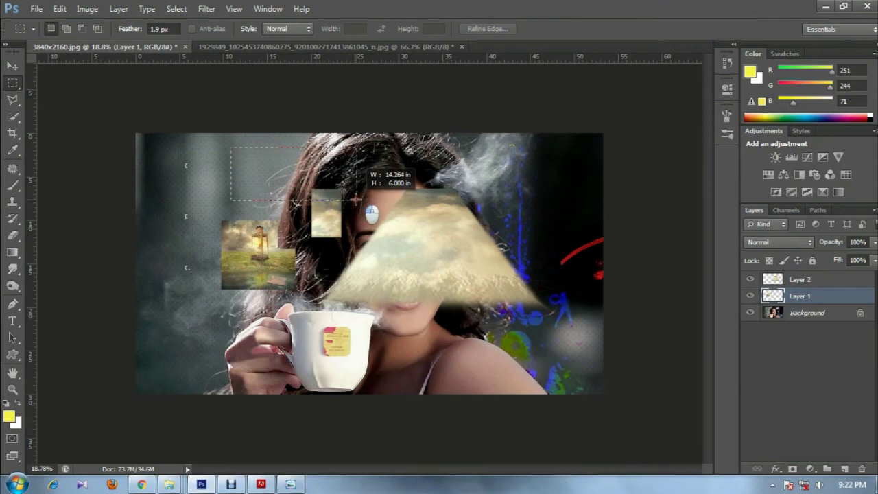
left_click_drag(341, 187, 237, 153)
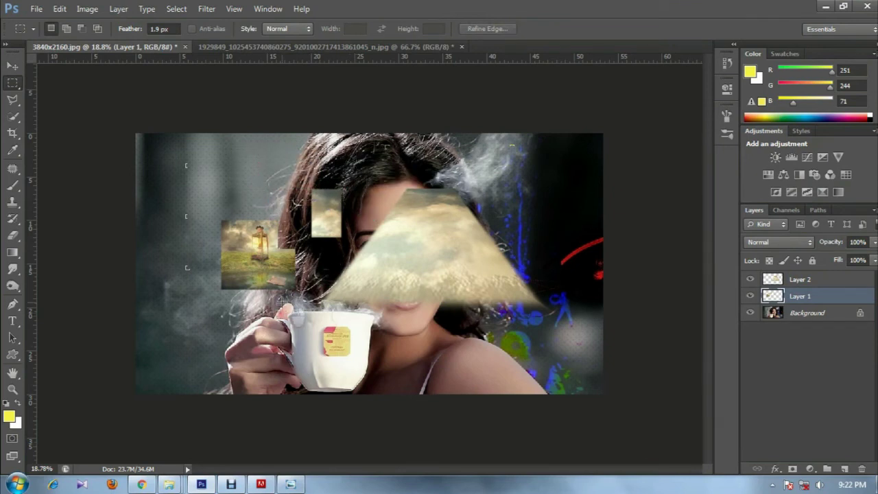
mouse_move(281, 302)
left_mouse_down()
mouse_move(362, 389)
mouse_move(393, 390)
left_mouse_up()
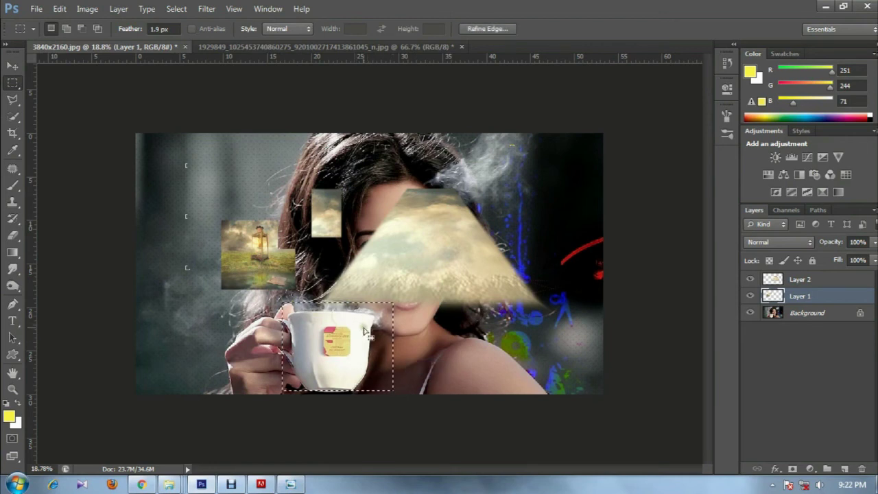
Attempt Edit > Copy, dismiss the empty-selection error, and target the Background layer
left_click(60, 8)
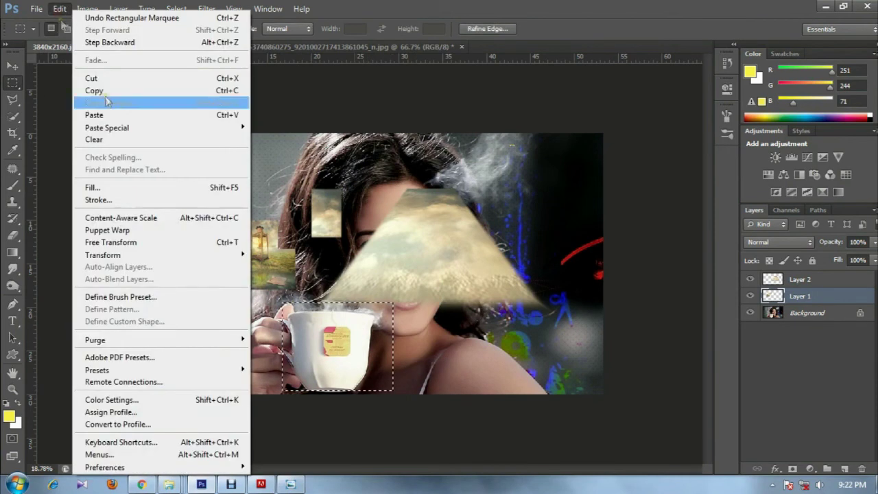
left_click(112, 91)
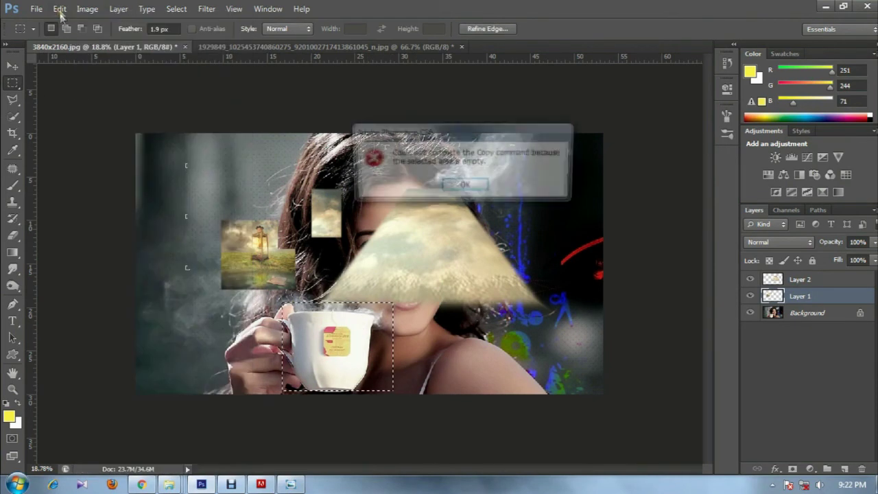
left_click(464, 184)
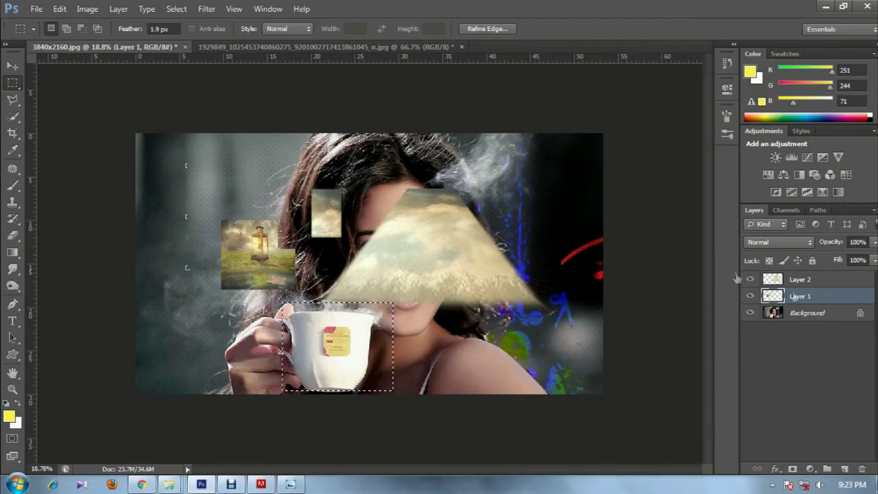
left_click(816, 314)
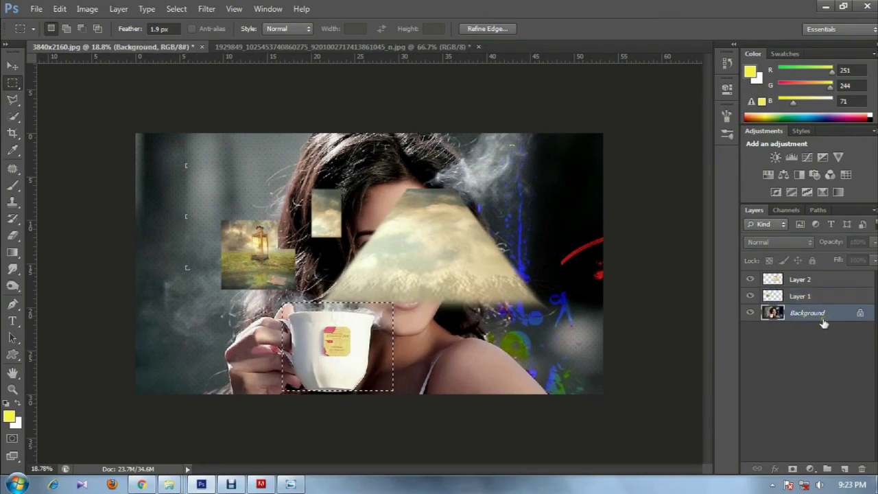
left_click(582, 194)
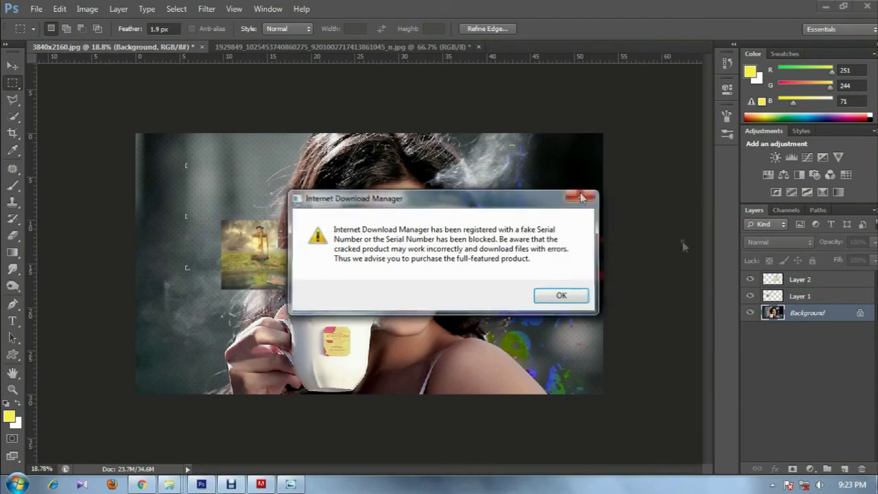
left_click(538, 163)
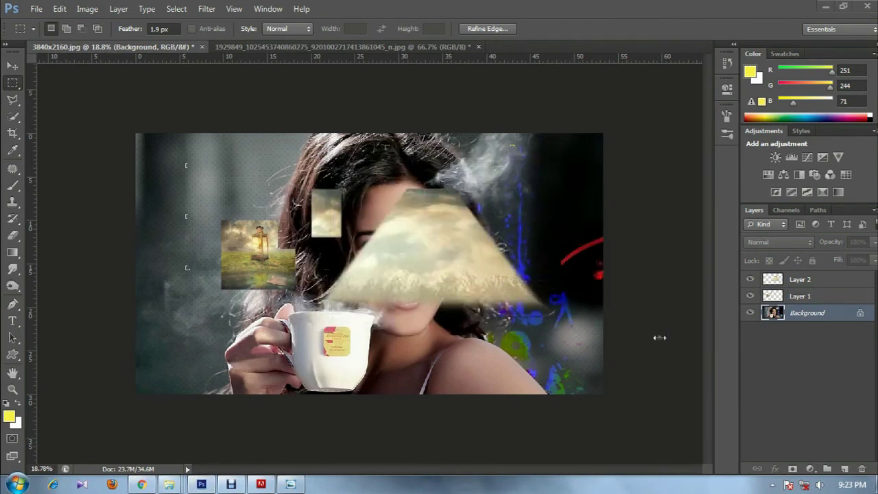
left_click_drag(392, 391, 282, 302)
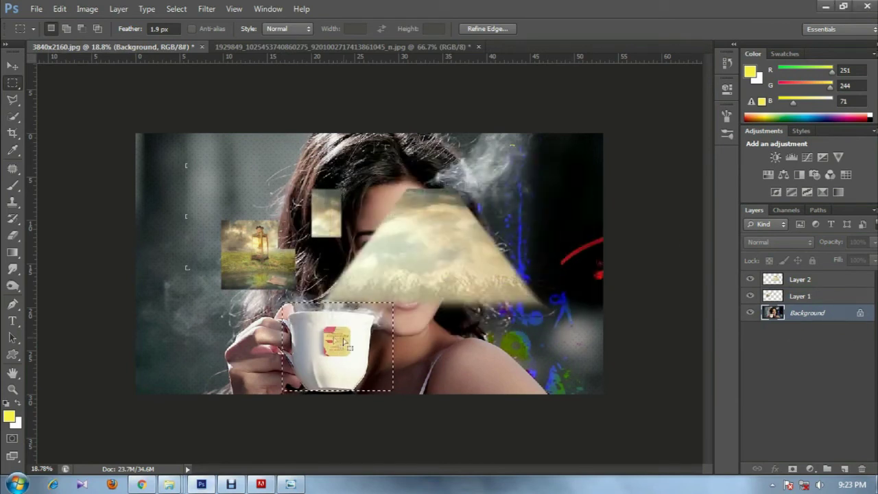
left_click(60, 8)
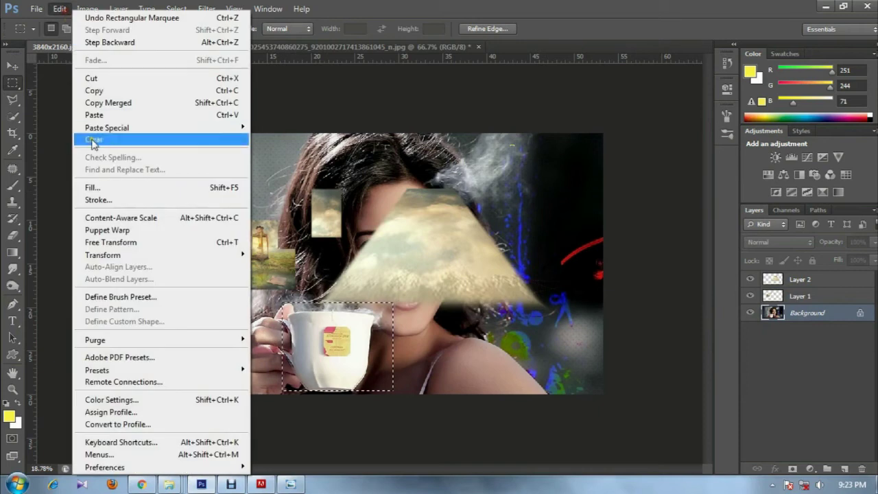
left_click(111, 93)
left_click(60, 9)
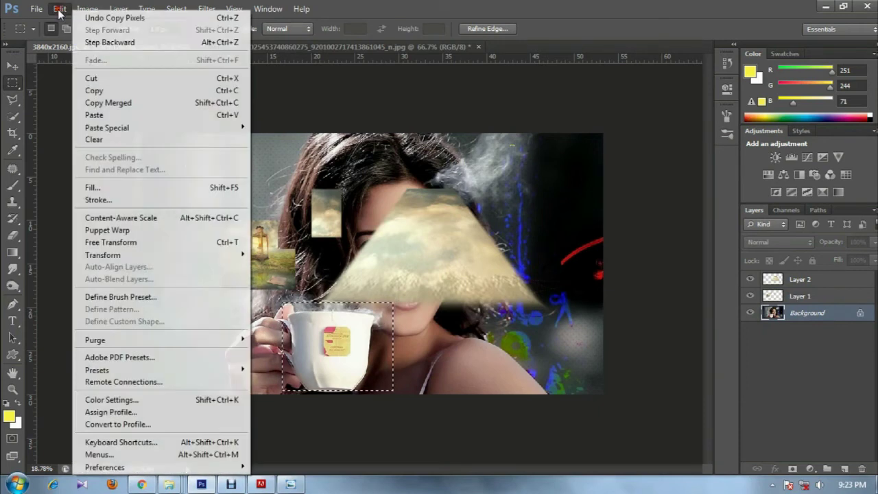
left_click(109, 115)
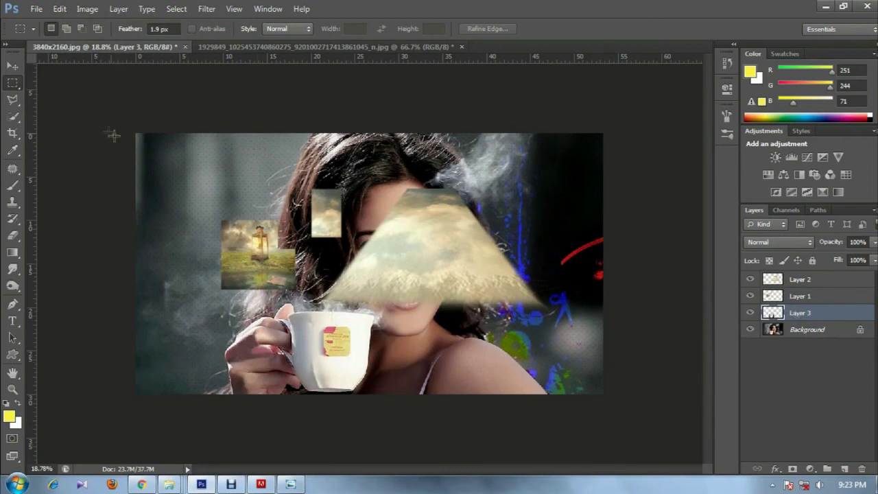
left_click(17, 69)
left_click_drag(336, 340, 546, 174)
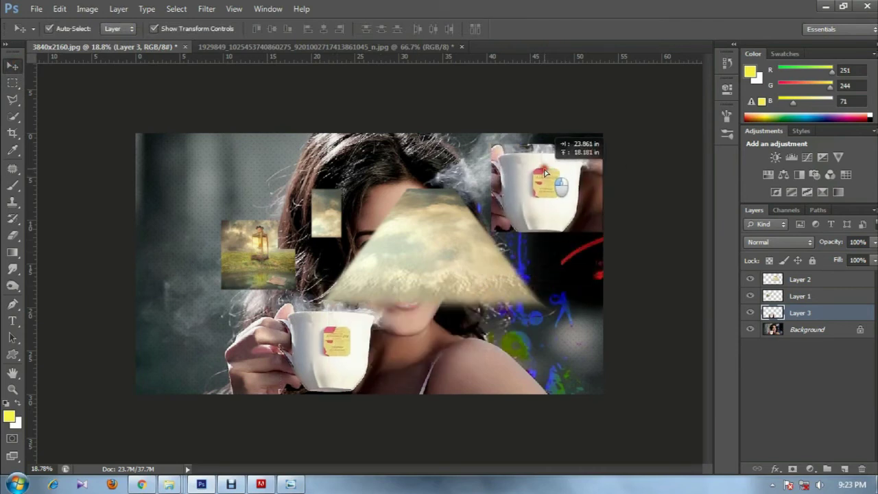
left_click_drag(545, 174, 539, 169)
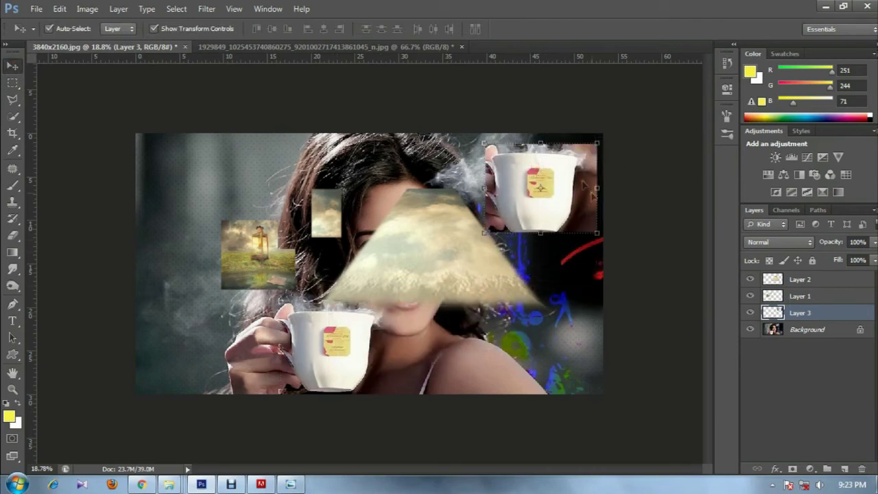
mouse_move(590, 193)
left_mouse_down()
mouse_move(243, 192)
mouse_move(580, 350)
mouse_move(574, 198)
left_mouse_up()
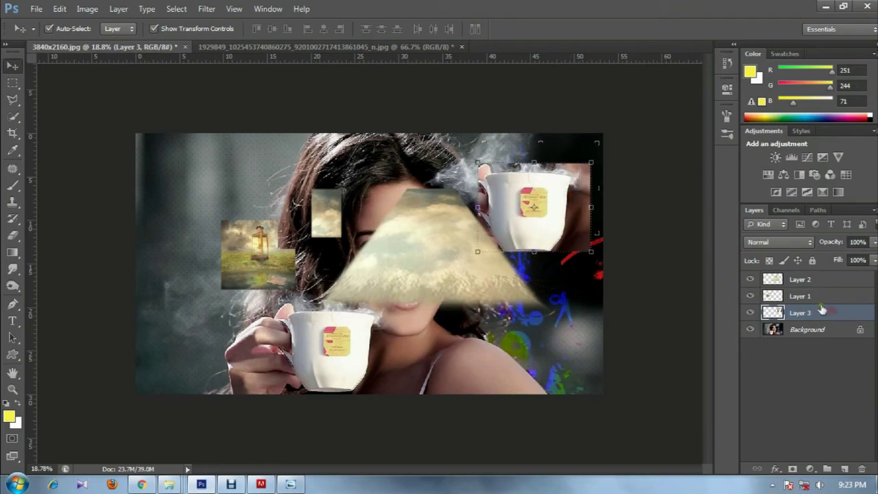
left_click(862, 469)
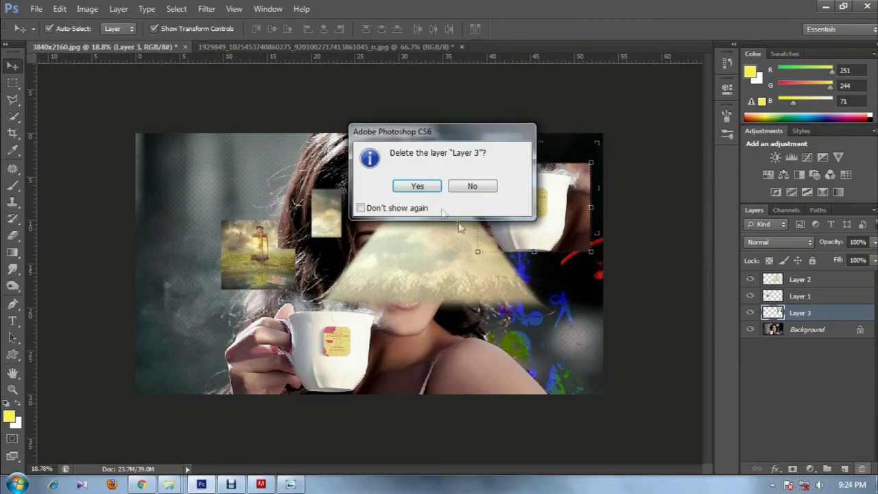
left_click(379, 182)
left_click(835, 298)
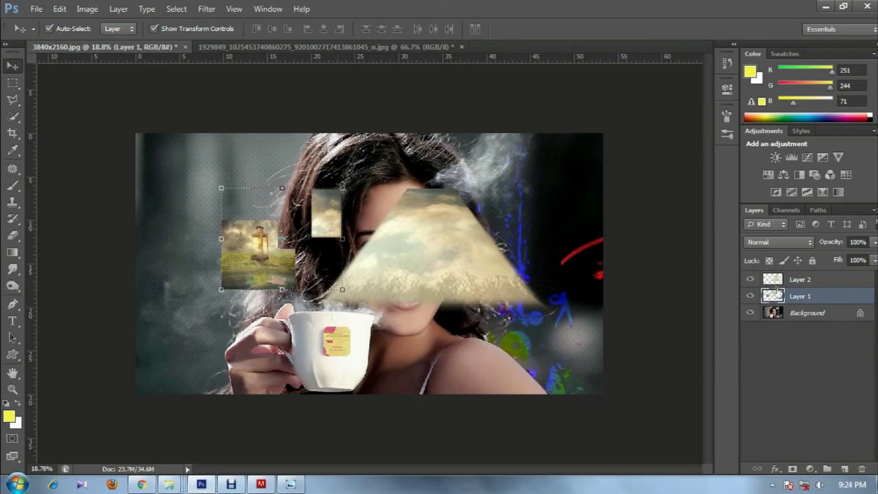
Try rectangular selections over the left patches and cup, then clear them
left_click_drag(11, 83, 68, 101)
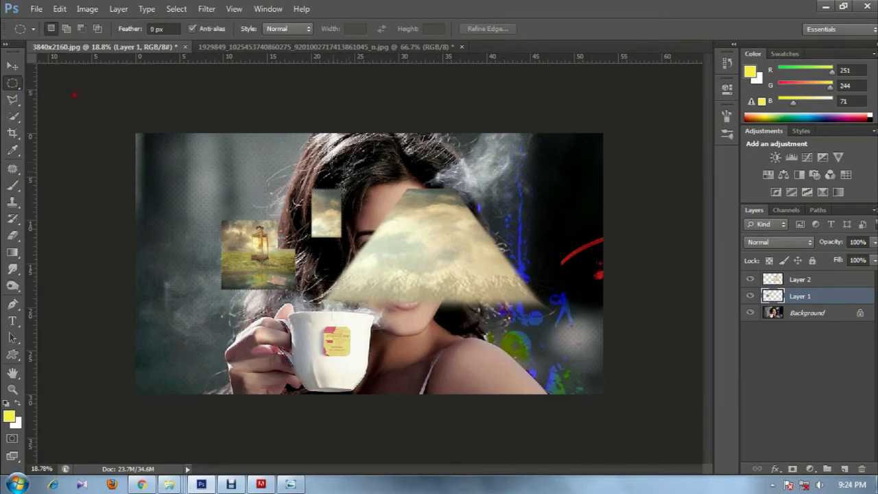
mouse_move(350, 158)
left_mouse_down()
mouse_move(467, 277)
mouse_move(449, 251)
left_mouse_up()
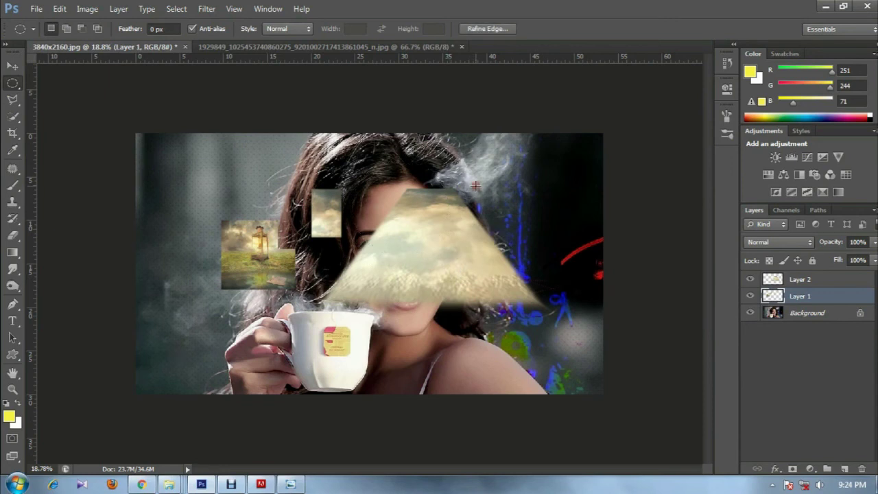
left_click(13, 83)
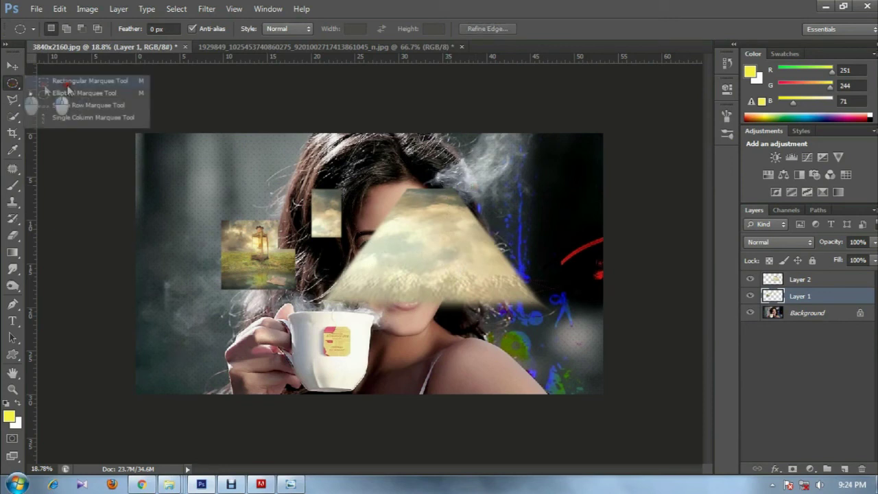
left_click(67, 84)
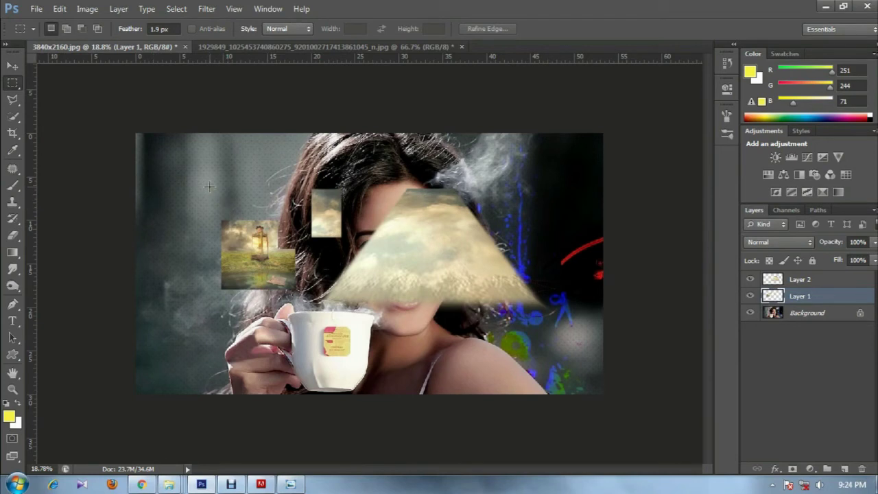
mouse_move(209, 186)
left_mouse_down()
mouse_move(378, 333)
mouse_move(373, 346)
left_mouse_up()
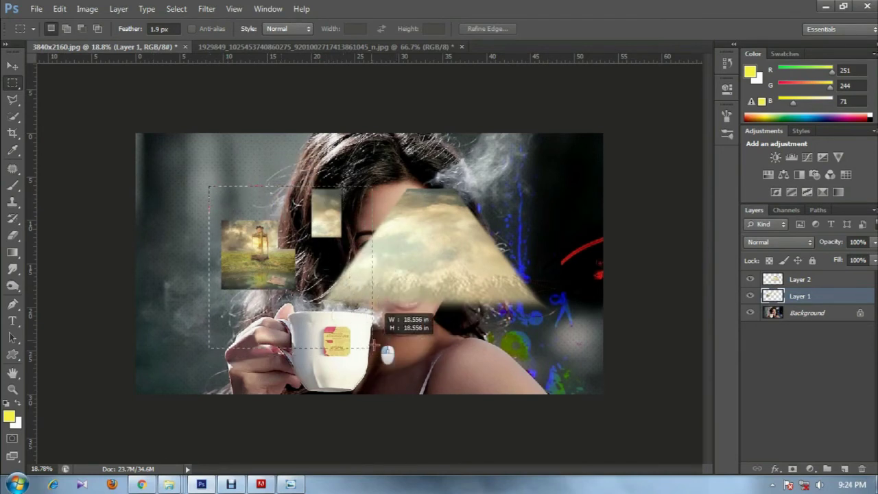
mouse_move(374, 346)
left_mouse_down()
mouse_move(330, 269)
mouse_move(433, 330)
left_mouse_up()
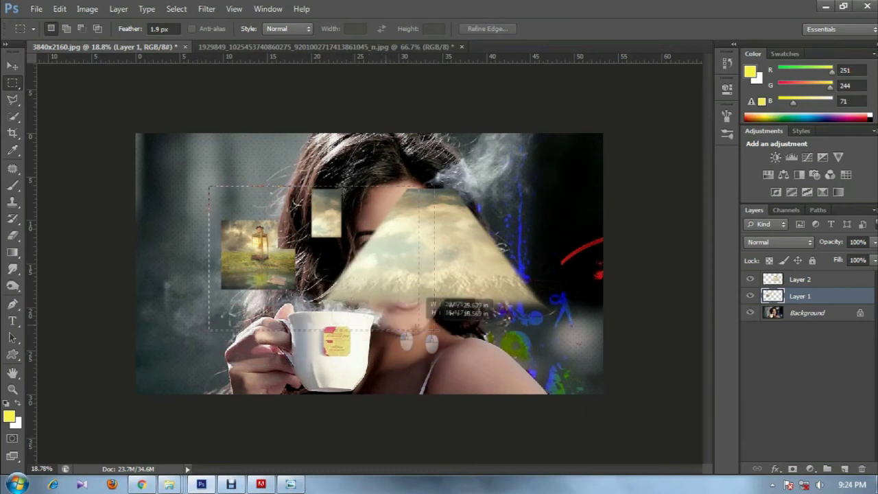
mouse_move(433, 330)
left_mouse_down()
mouse_move(429, 356)
mouse_move(330, 250)
left_mouse_up()
left_click(360, 195)
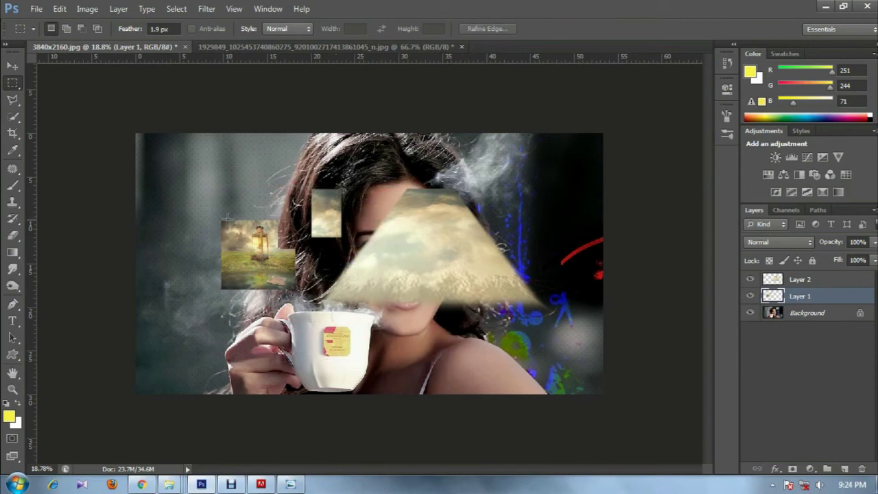
Draw a rectangular selection across the face, then several elliptical ones over it
mouse_move(221, 221)
left_mouse_down()
mouse_move(390, 274)
mouse_move(429, 299)
mouse_move(382, 270)
left_mouse_up()
left_click_drag(250, 184, 452, 293)
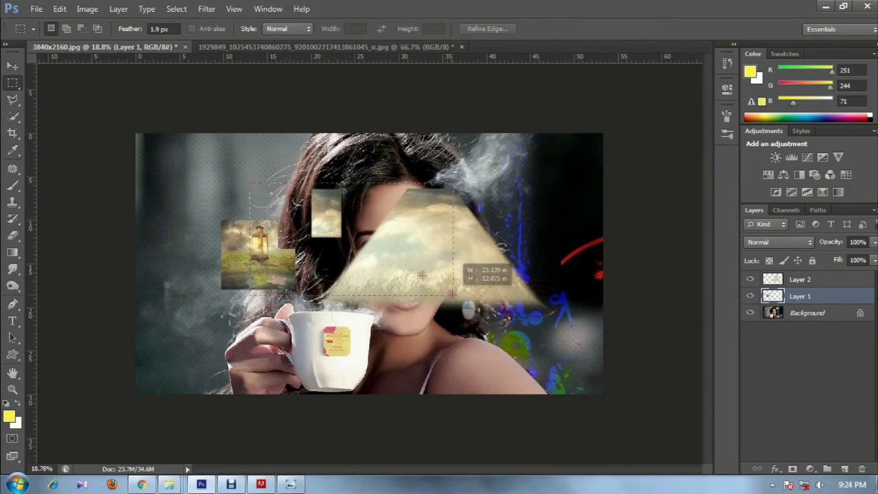
left_click_drag(19, 84, 53, 102)
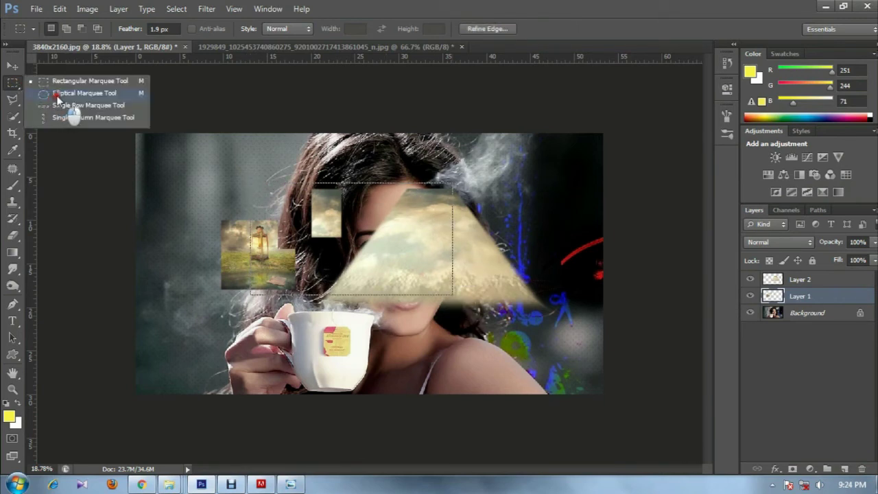
left_click(58, 97)
left_click(229, 190)
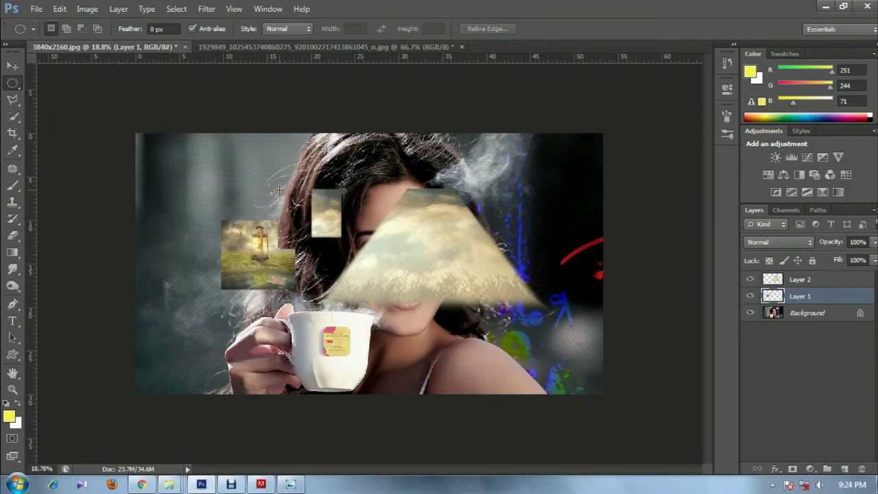
left_click_drag(267, 182, 360, 240)
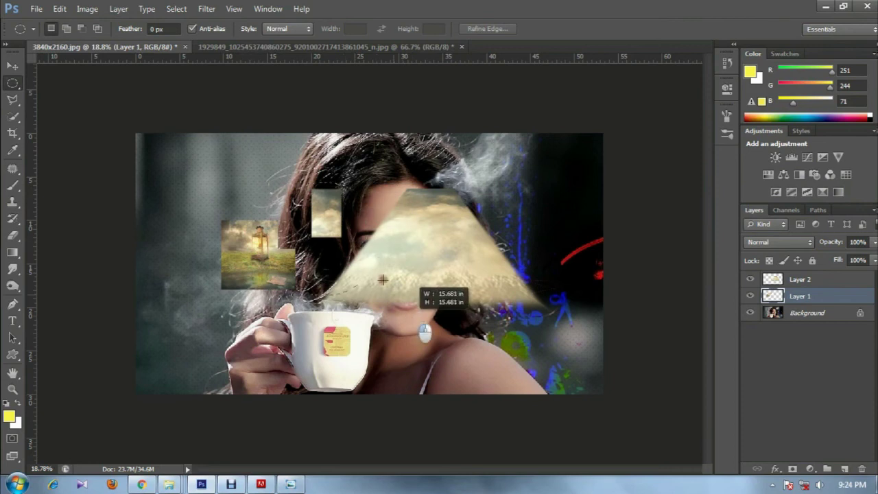
left_click_drag(363, 247, 411, 319)
mouse_move(260, 140)
left_mouse_down()
mouse_move(333, 214)
mouse_move(453, 285)
left_mouse_up()
Make single-row and single-column one-pixel selections through the face
right_click(13, 83)
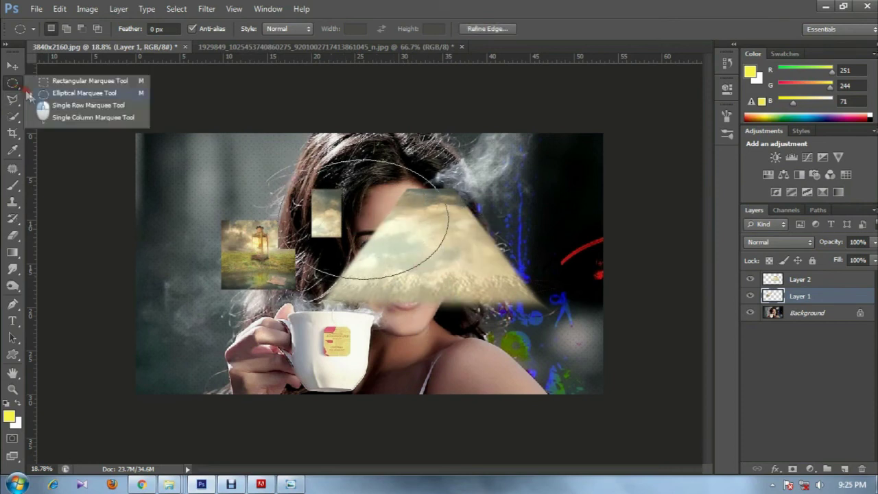
left_click(69, 104)
left_click_drag(281, 180, 279, 177)
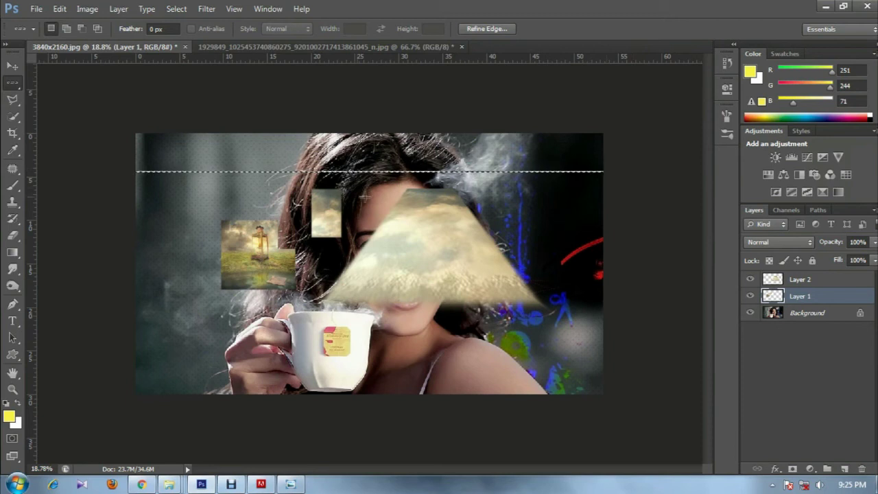
left_click_drag(19, 89, 55, 122)
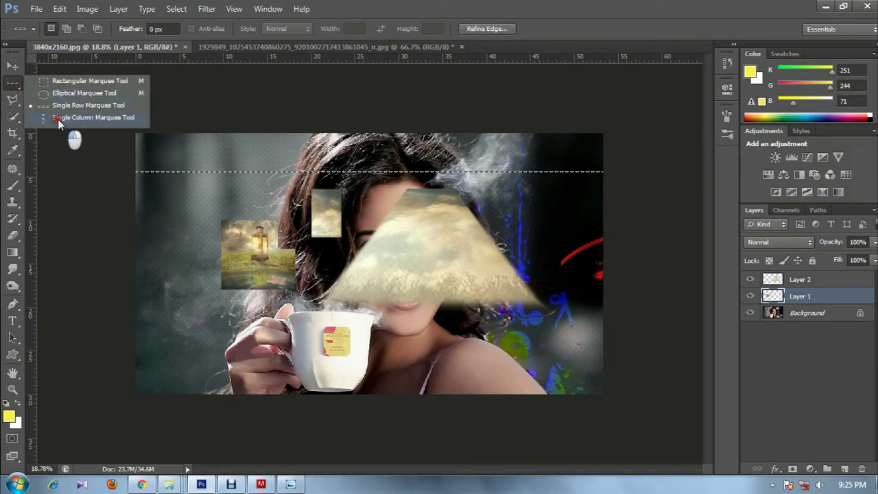
left_click_drag(329, 199, 387, 277)
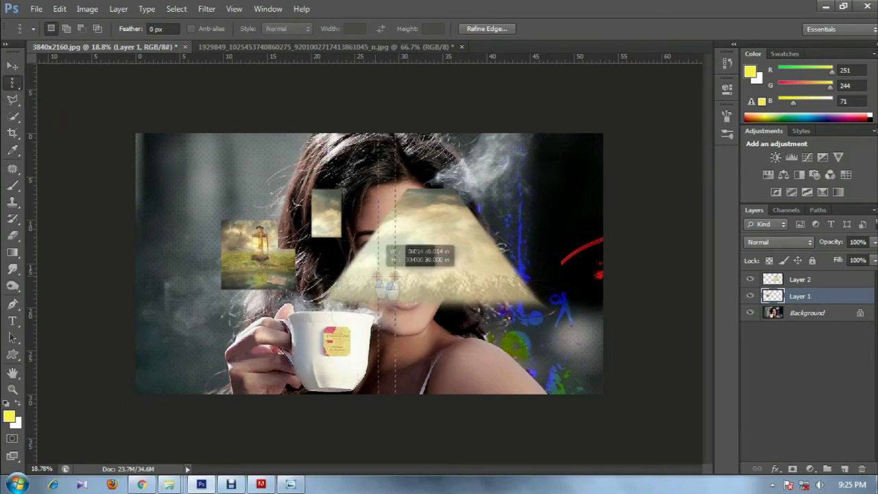
left_click_drag(394, 276, 392, 276)
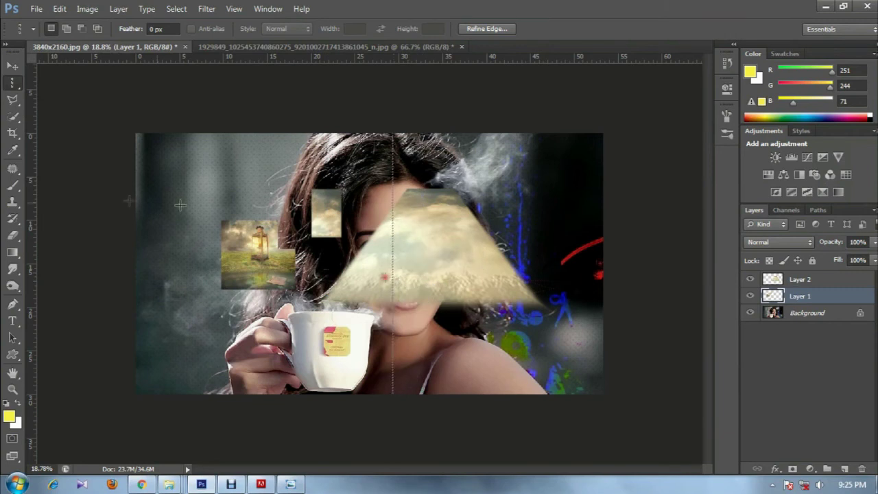
left_click_drag(393, 206, 493, 227)
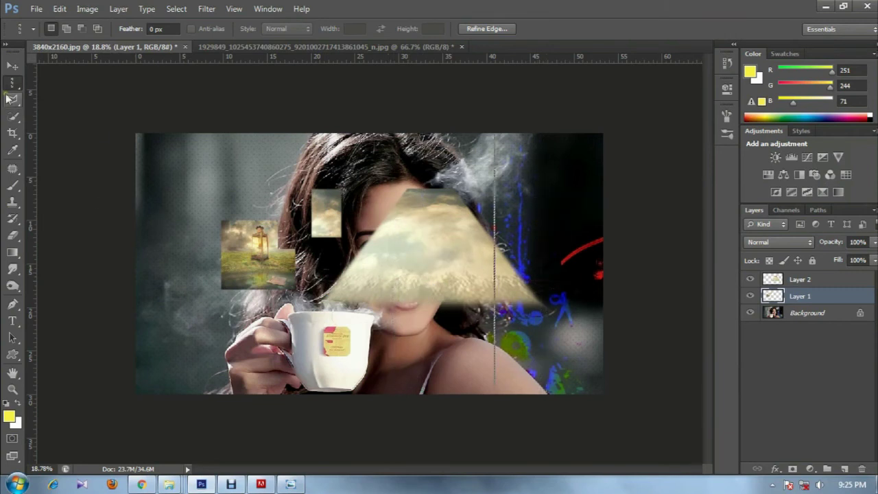
Place a single-row selection across the image, reposition it, then deselect
right_click(12, 83)
left_click(67, 106)
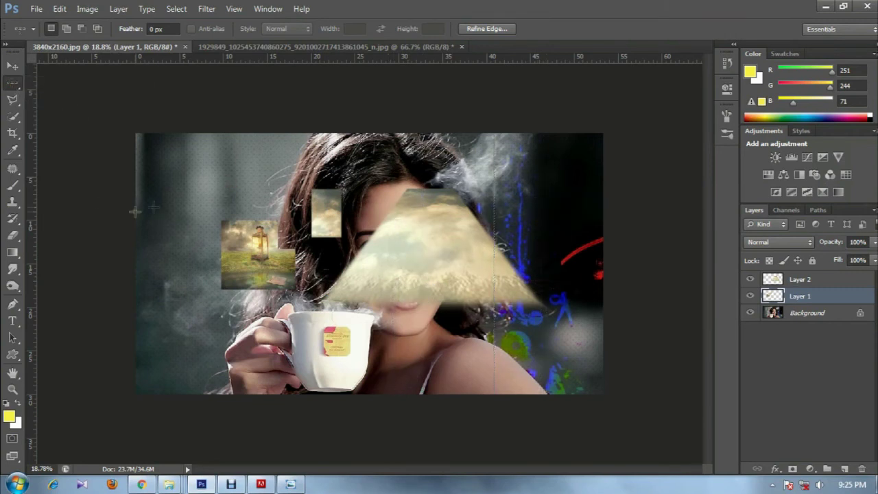
left_click_drag(135, 211, 449, 244)
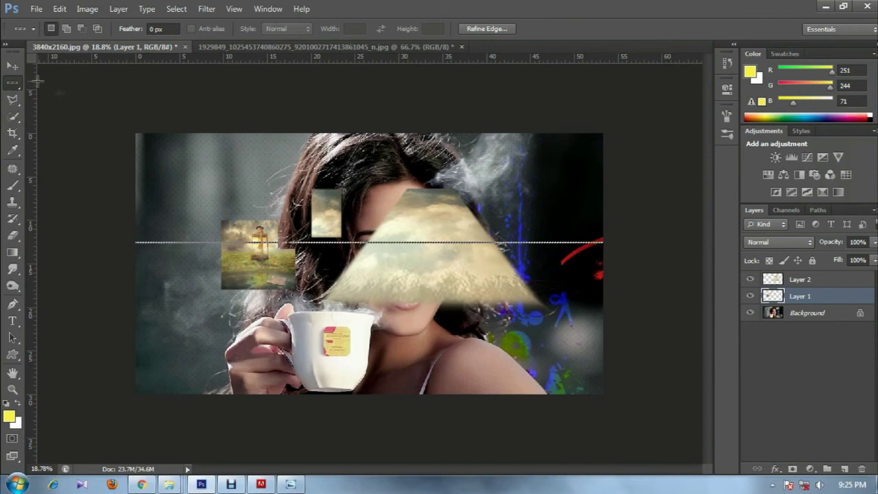
left_click(207, 214)
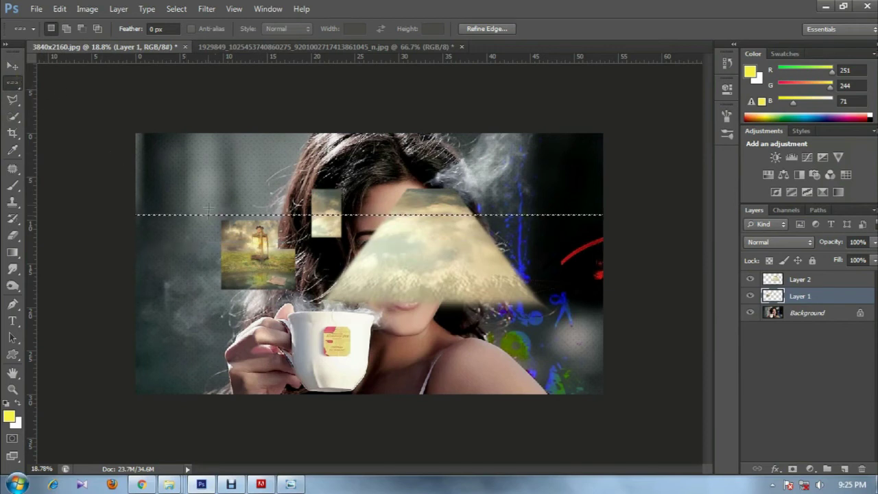
mouse_move(208, 209)
left_mouse_down()
mouse_move(248, 192)
mouse_move(274, 224)
mouse_move(284, 273)
left_mouse_up()
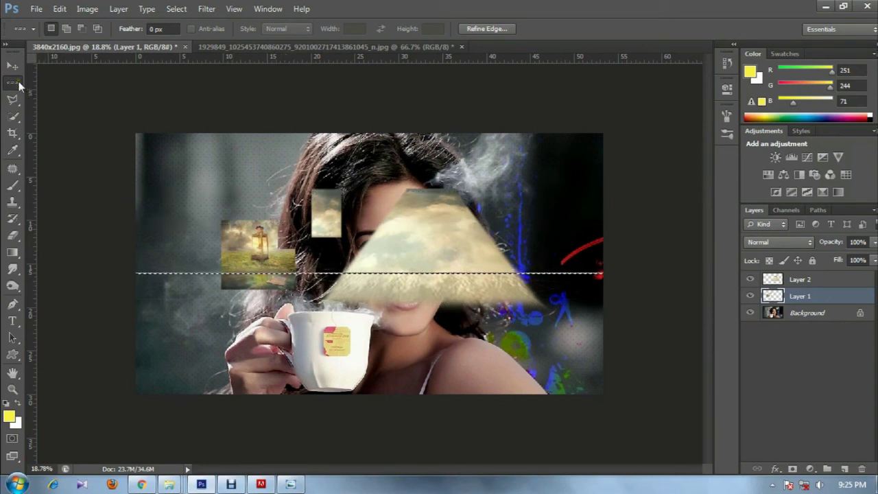
left_click(176, 9)
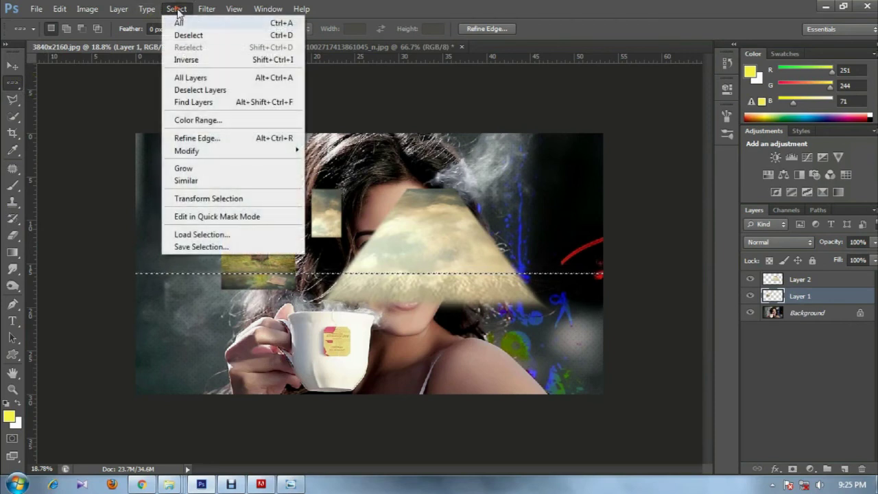
left_click(189, 35)
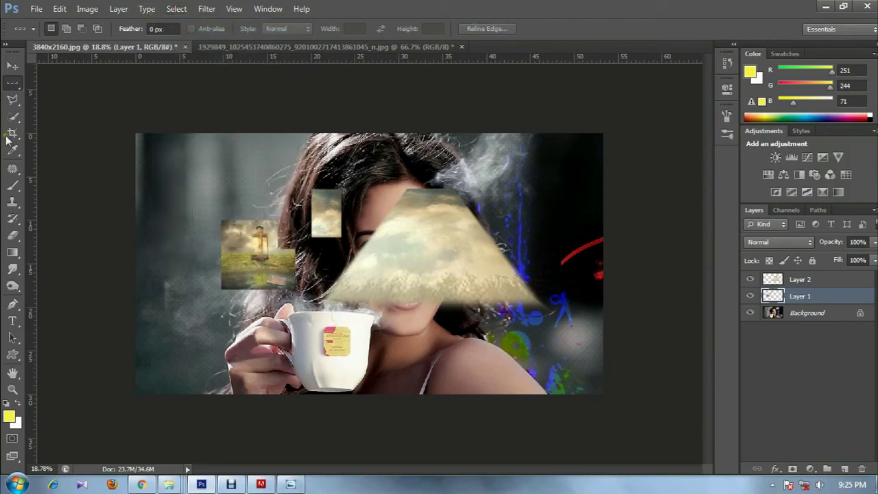
left_click_drag(11, 84, 63, 83)
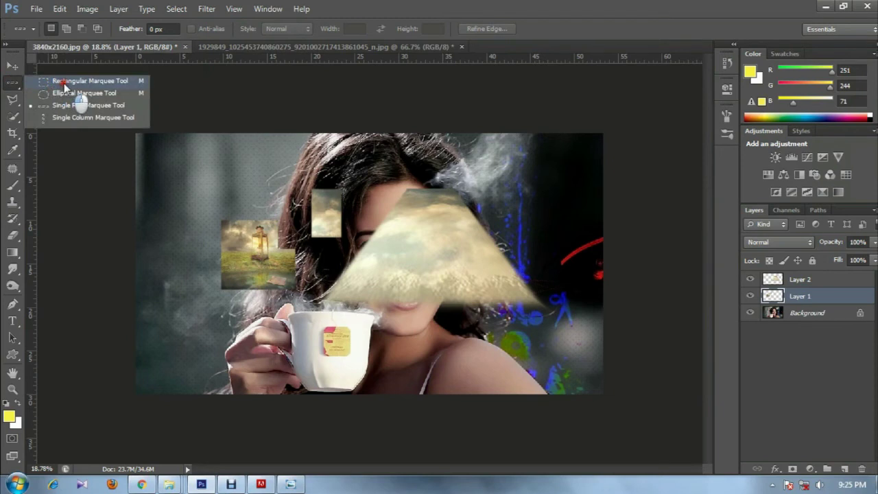
left_click(64, 83)
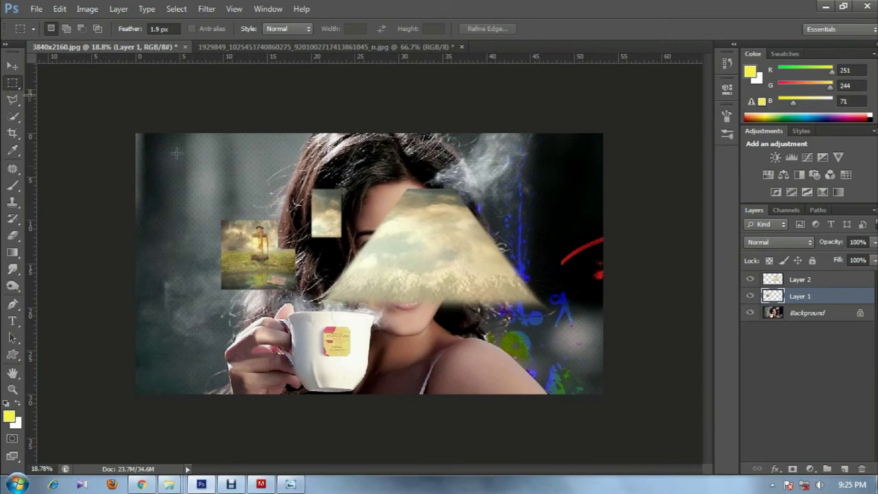
left_click_drag(333, 193, 423, 286)
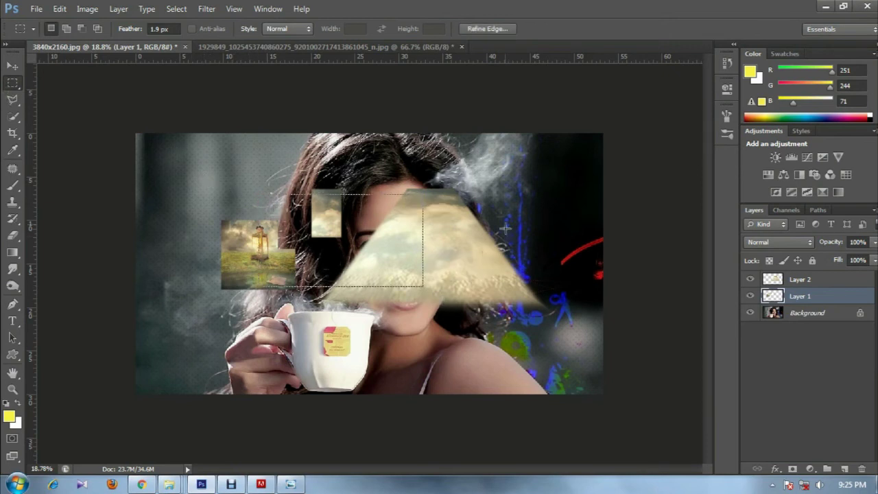
left_click_drag(488, 251, 282, 176)
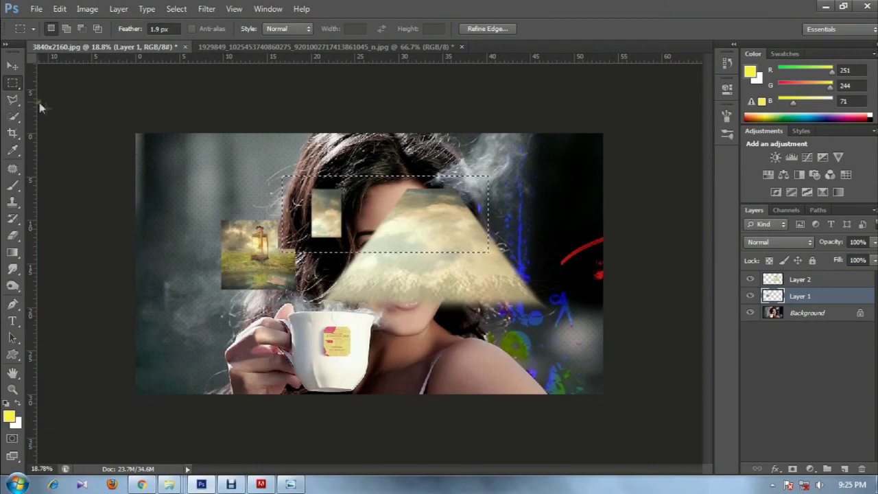
left_click(176, 9)
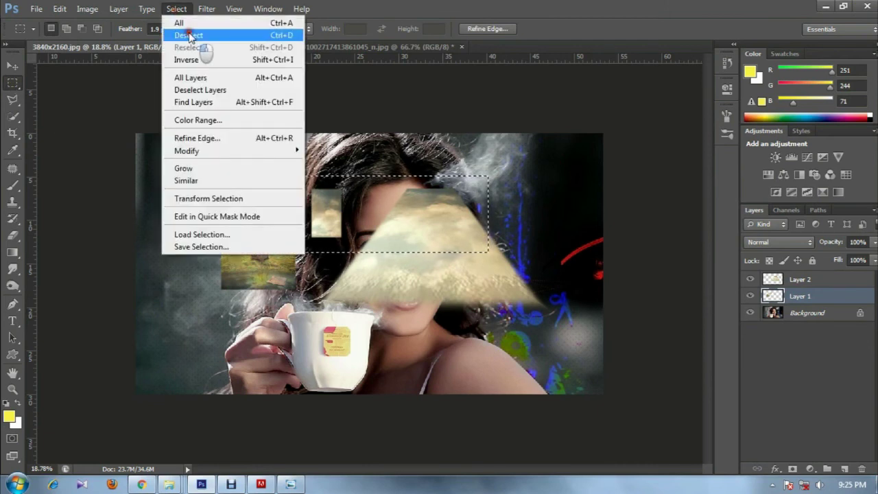
left_click(189, 35)
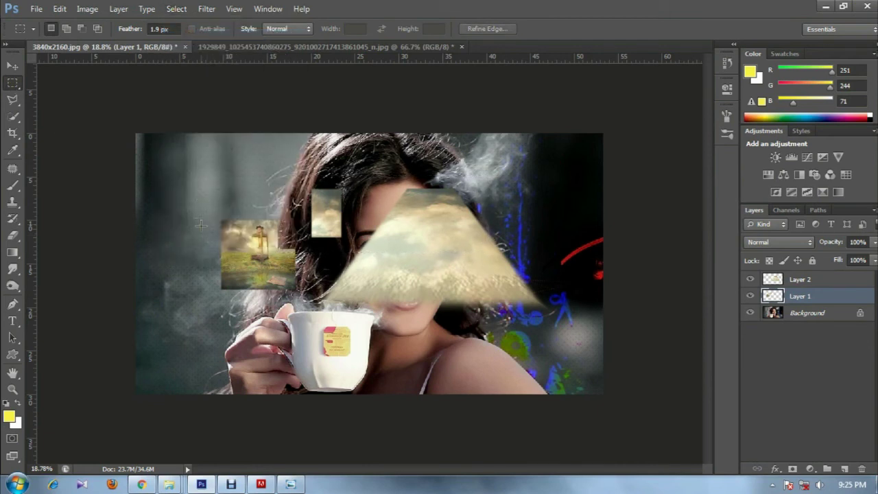
left_click_drag(200, 224, 320, 281)
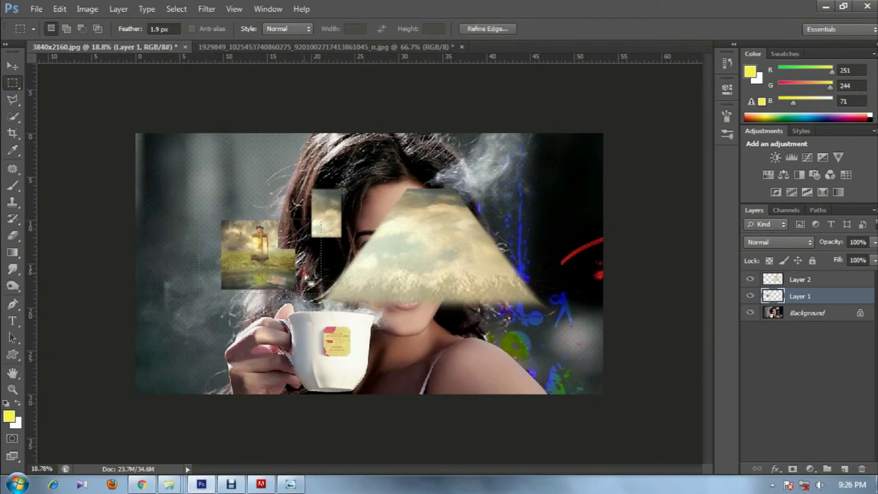
left_click(307, 279)
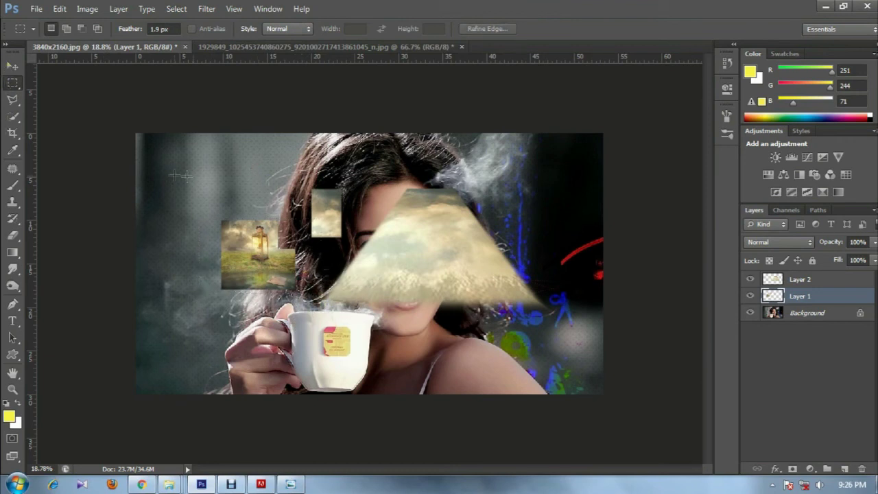
left_click(13, 100)
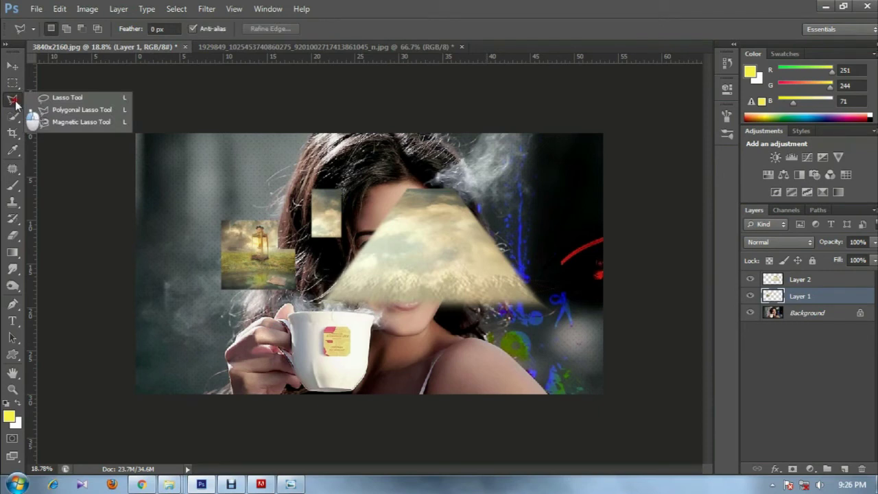
left_click(67, 97)
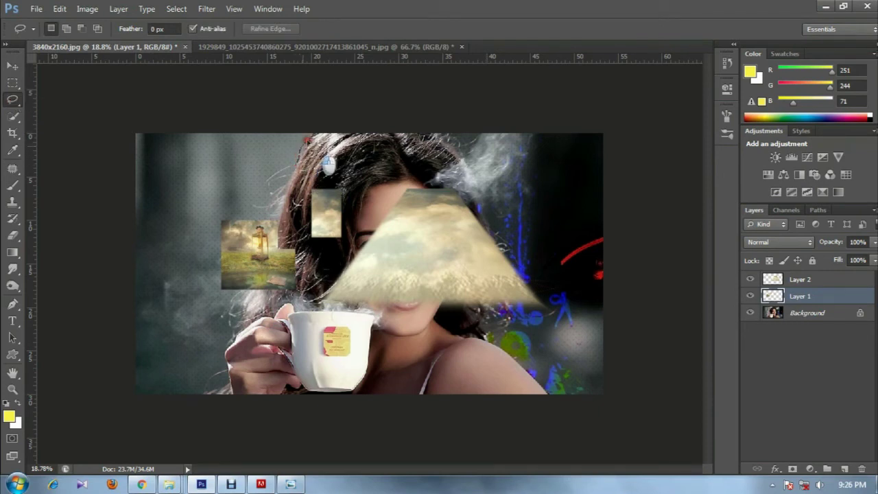
mouse_move(376, 132)
left_mouse_down()
mouse_move(484, 213)
mouse_move(546, 305)
mouse_move(481, 323)
mouse_move(496, 349)
mouse_move(549, 392)
mouse_move(203, 396)
mouse_move(225, 374)
mouse_move(233, 298)
mouse_move(271, 264)
mouse_move(266, 223)
mouse_move(251, 206)
mouse_move(277, 168)
mouse_move(297, 164)
left_mouse_up()
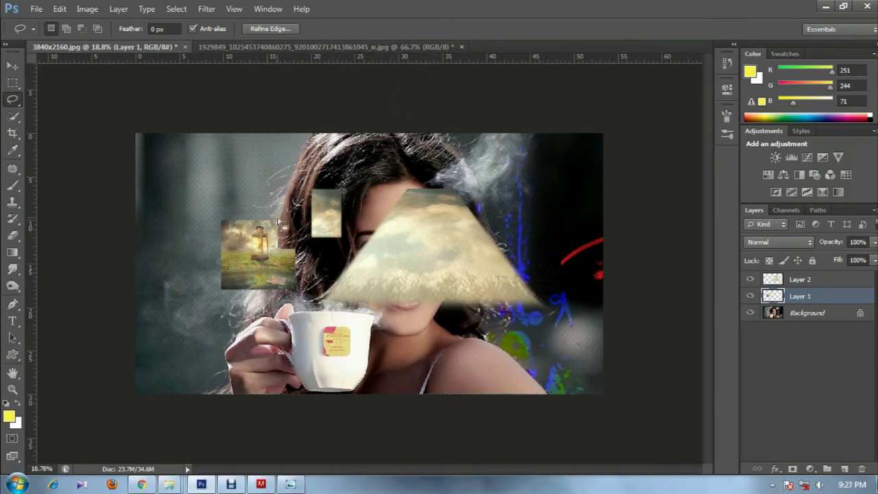
right_click(15, 102)
left_click(62, 94)
key("ctrl+d")
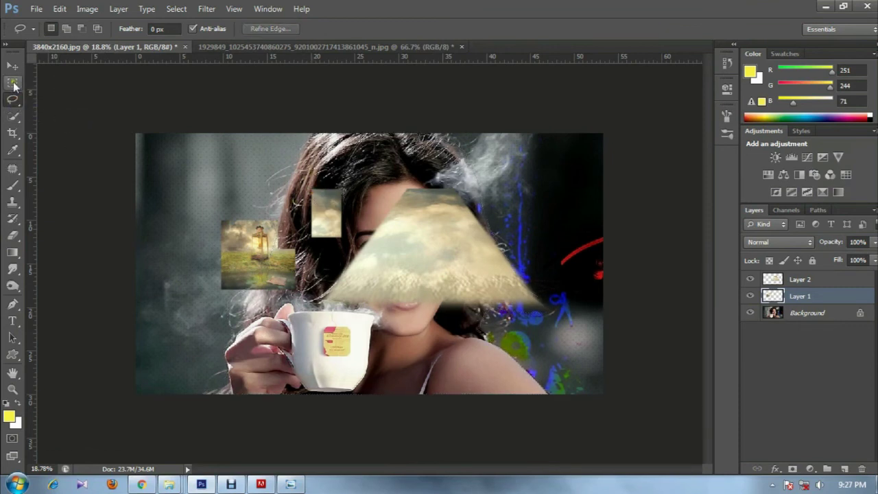
Browse the marquee, lasso and quick selection tool flyouts
right_click(15, 83)
left_click(41, 84)
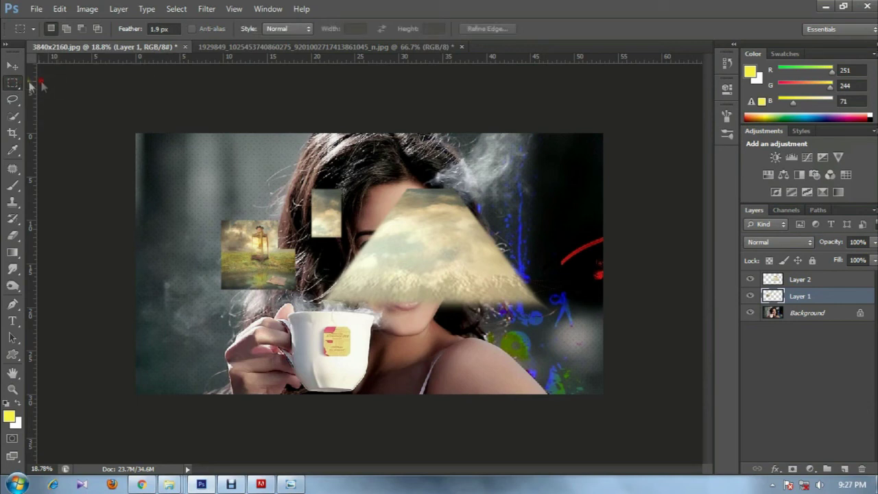
right_click(16, 88)
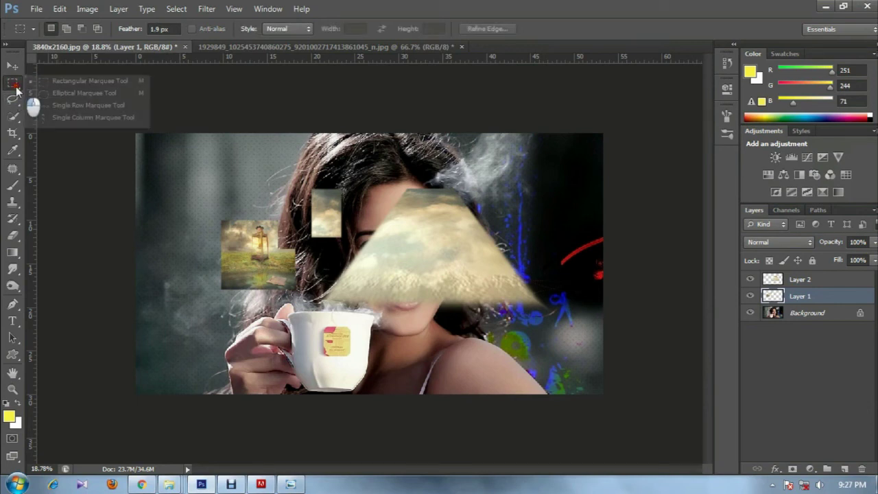
left_click(14, 100)
right_click(13, 100)
left_click(14, 115)
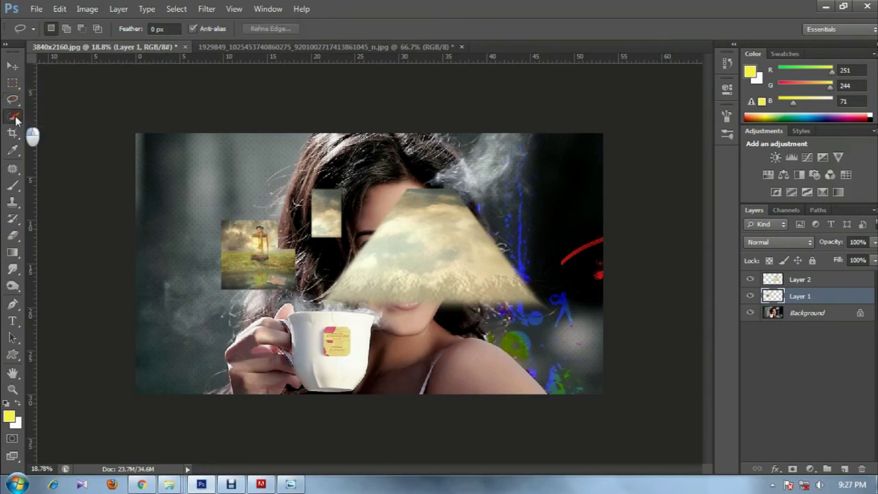
right_click(14, 115)
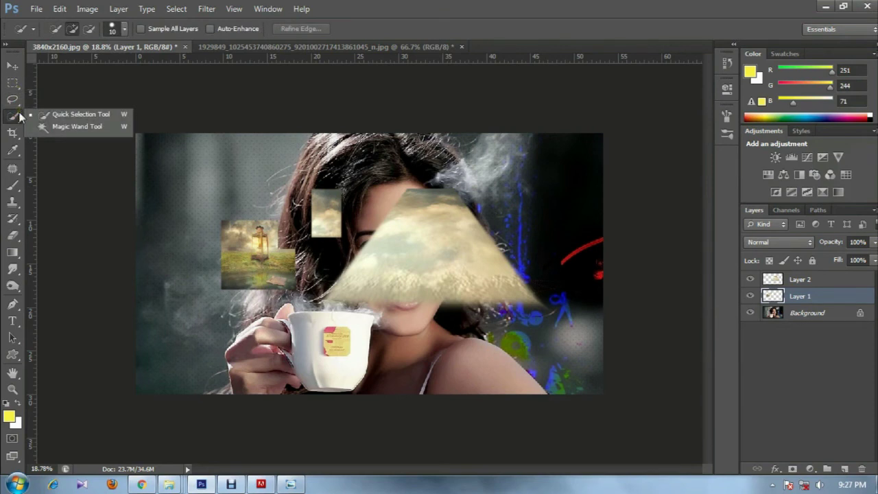
left_click(13, 83)
right_click(14, 83)
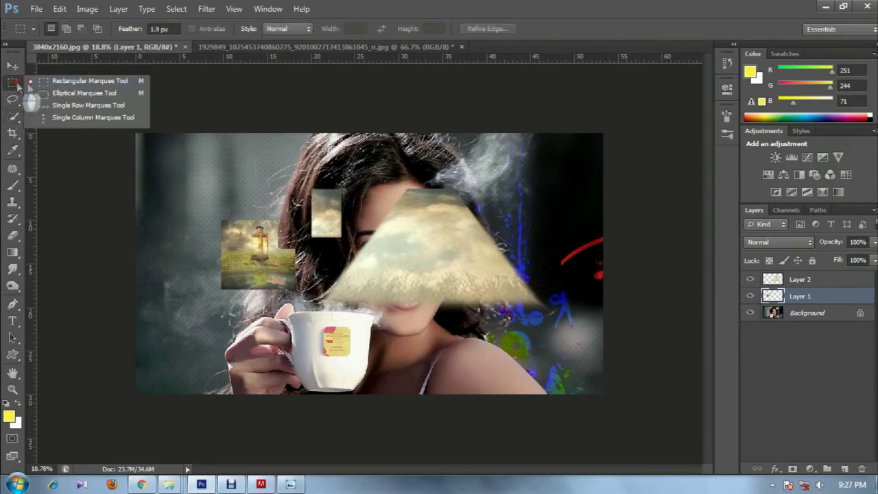
left_click(46, 87)
Choose the plain Lasso Tool from the lasso flyout
left_click(14, 100)
right_click(14, 100)
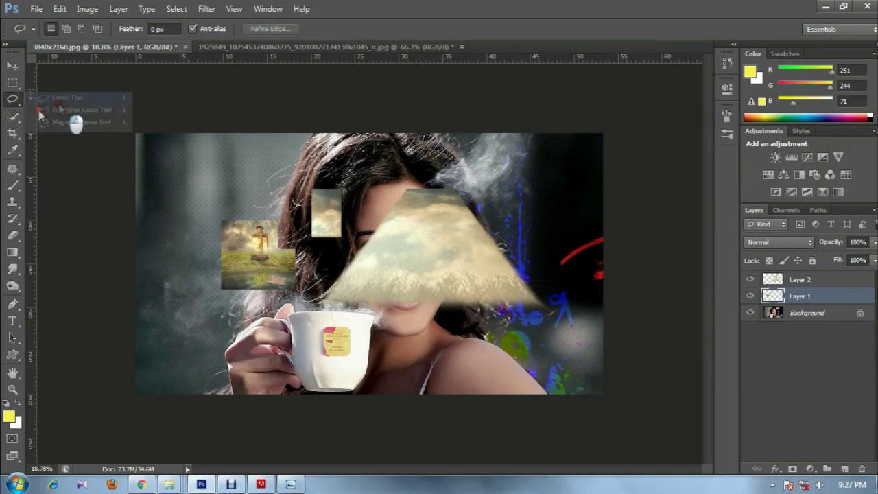
left_click(13, 118)
right_click(14, 118)
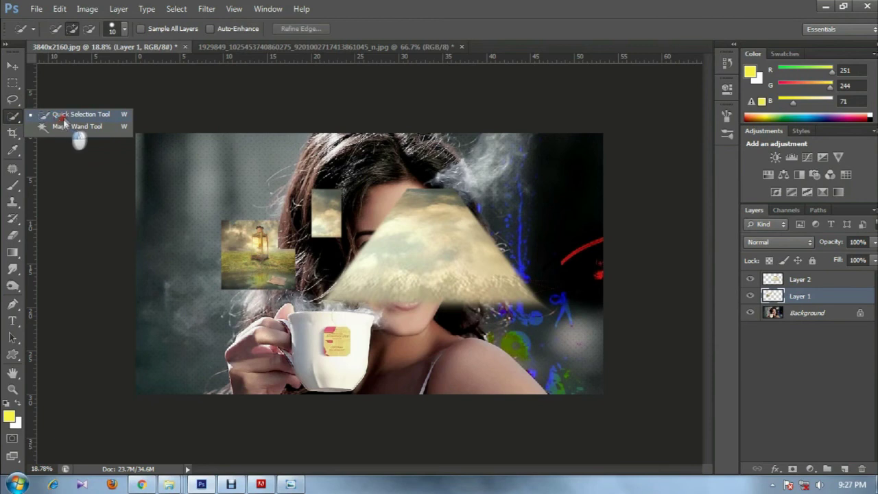
left_click(65, 115)
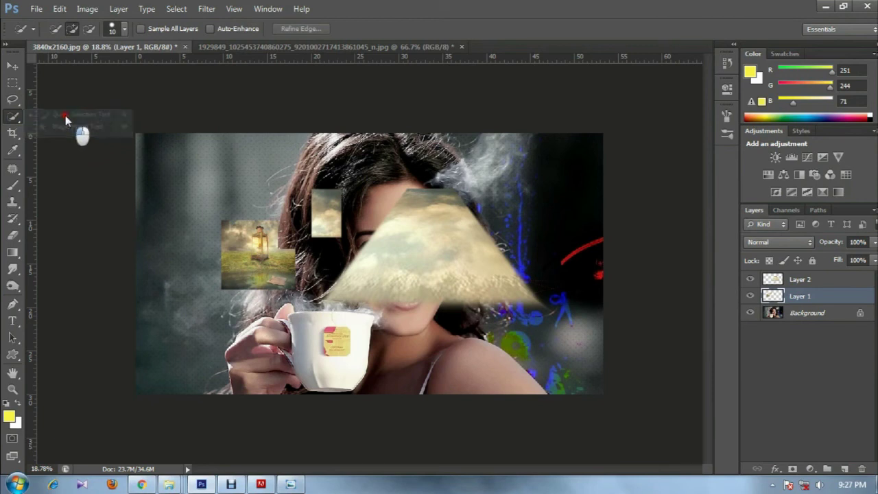
right_click(14, 100)
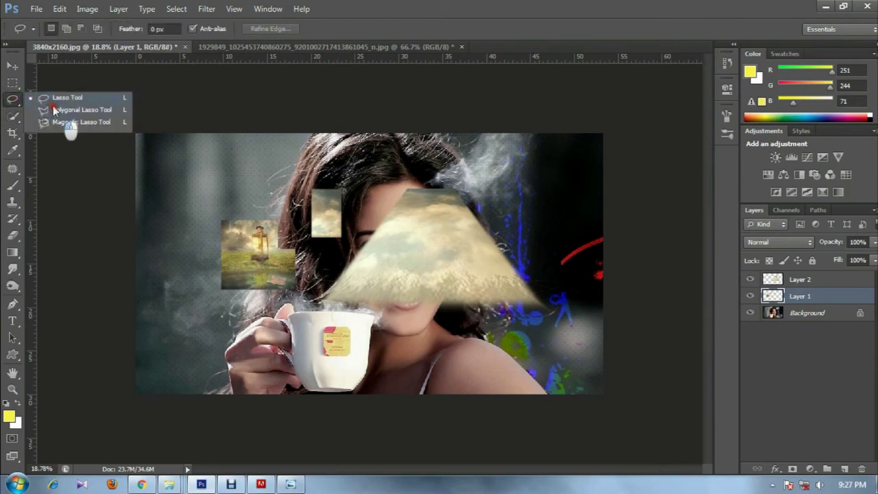
left_click(55, 98)
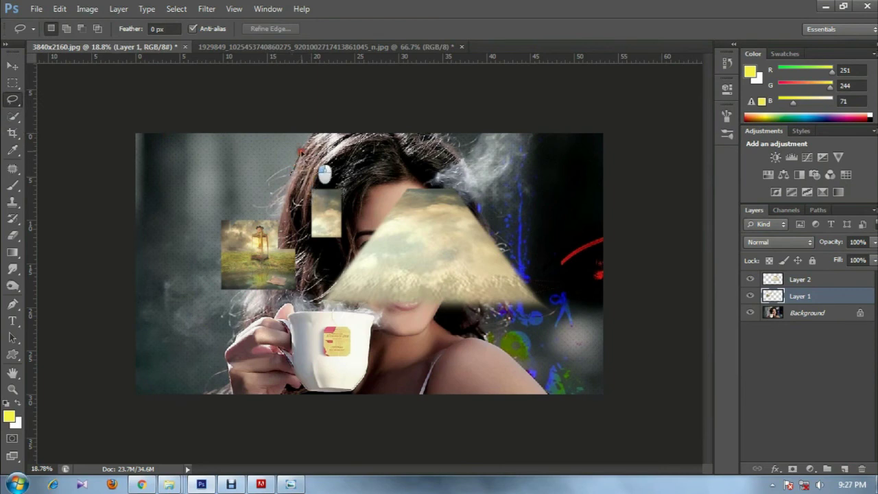
Trace a stray lasso along the hair, discard it, and begin outlining the lower cup
left_click_drag(300, 151, 377, 157)
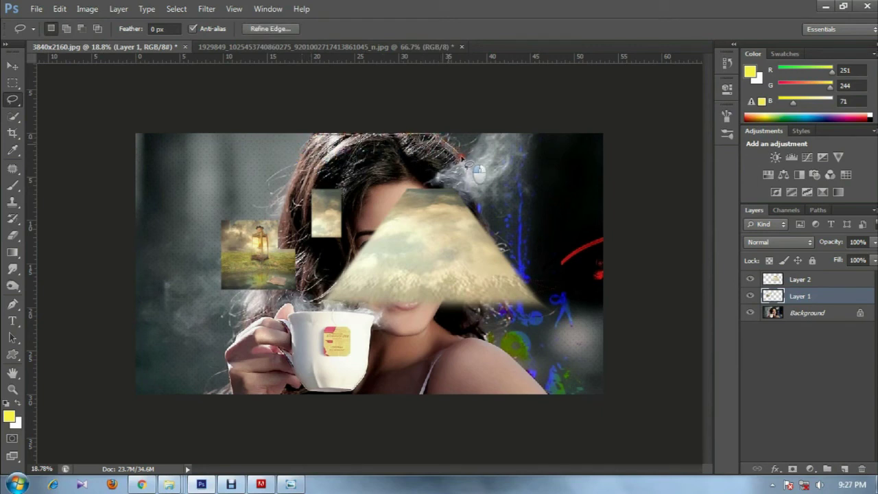
mouse_move(376, 157)
left_mouse_down()
mouse_move(492, 196)
mouse_move(528, 302)
mouse_move(518, 368)
mouse_move(542, 398)
mouse_move(519, 404)
left_mouse_up()
left_click(377, 307)
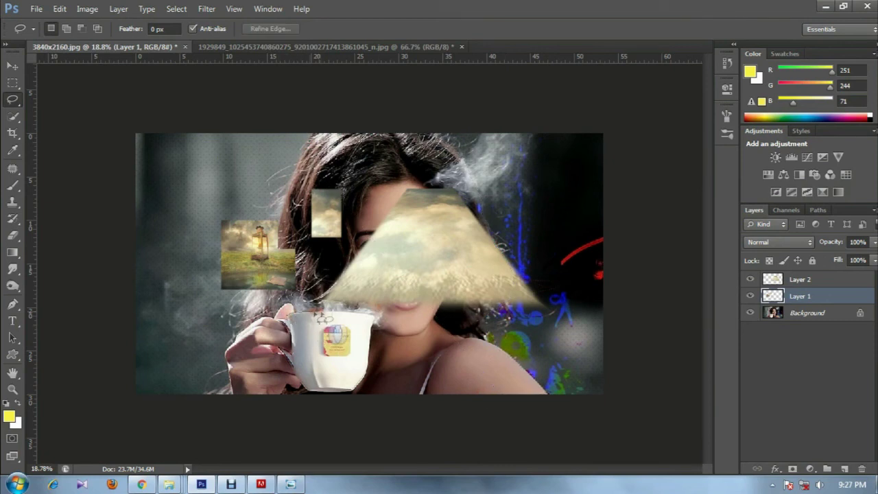
left_click(335, 313)
mouse_move(335, 312)
left_mouse_down()
mouse_move(373, 323)
mouse_move(363, 389)
mouse_move(352, 398)
mouse_move(251, 398)
mouse_move(233, 378)
mouse_move(233, 347)
mouse_move(247, 329)
mouse_move(294, 315)
left_mouse_up()
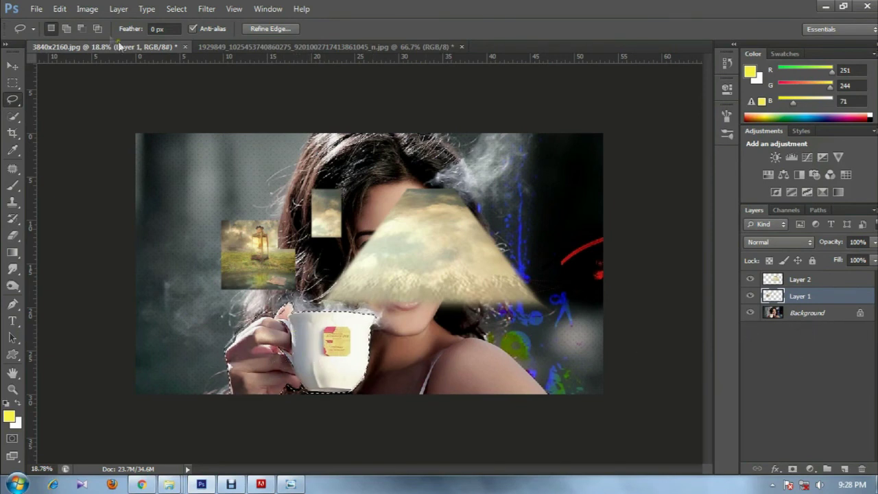
Target the Background layer, then copy and paste the traced cup as Layer 3
left_click(60, 9)
left_click(96, 89)
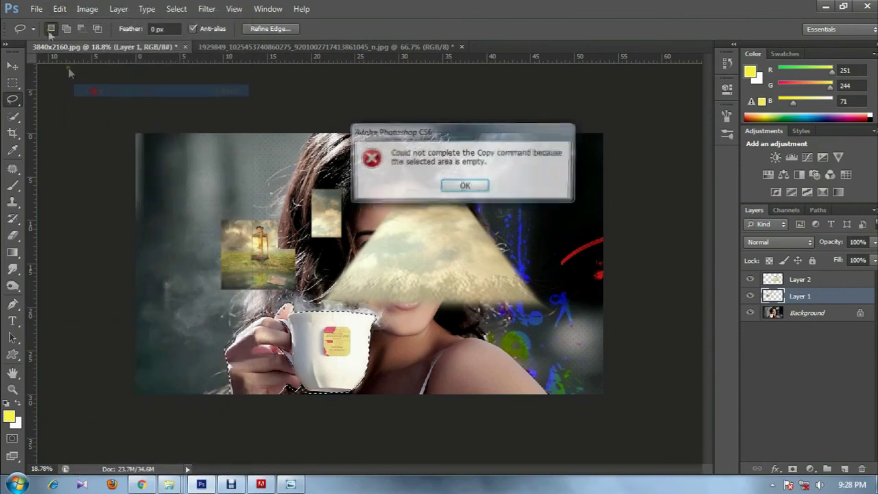
left_click(465, 189)
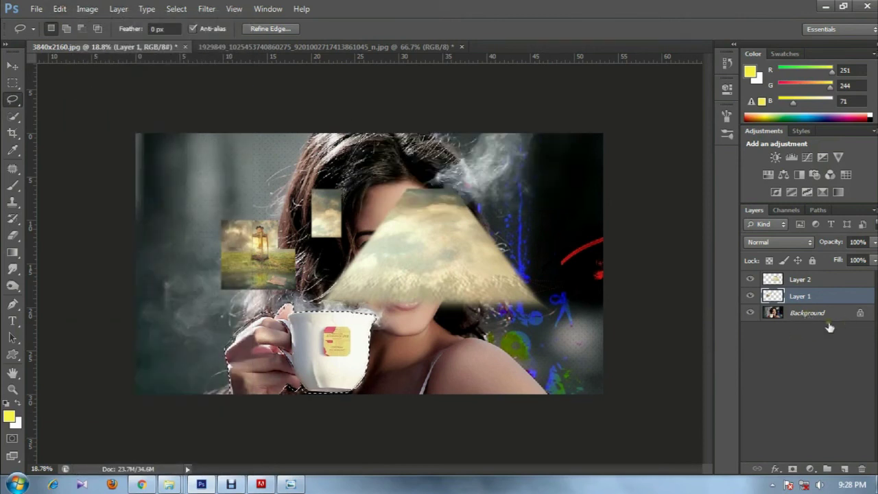
left_click(833, 313)
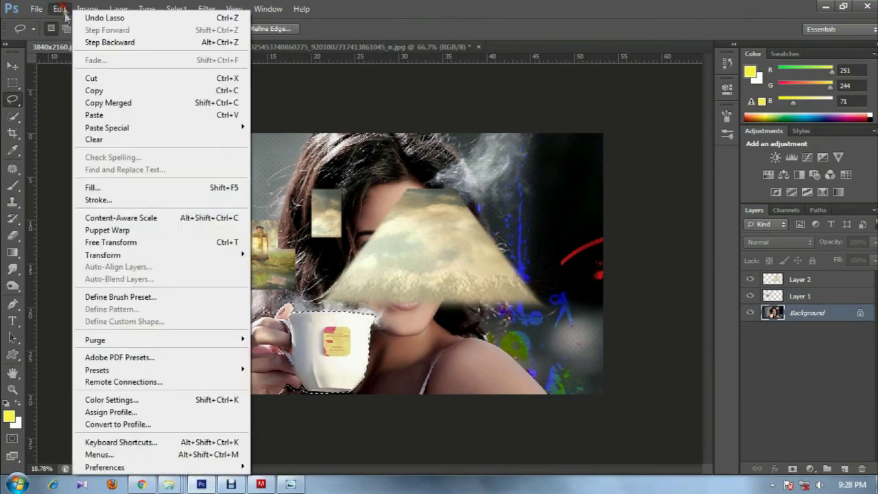
left_click(60, 9)
left_click(94, 90)
left_click(59, 8)
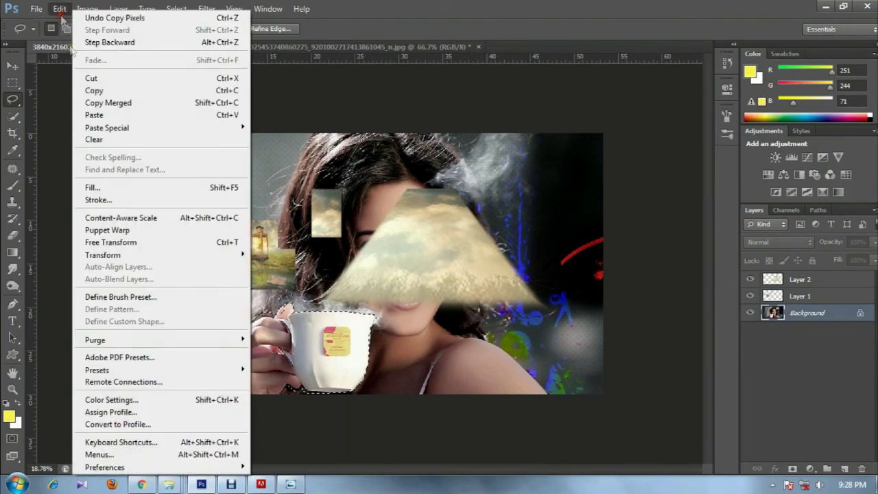
left_click(95, 115)
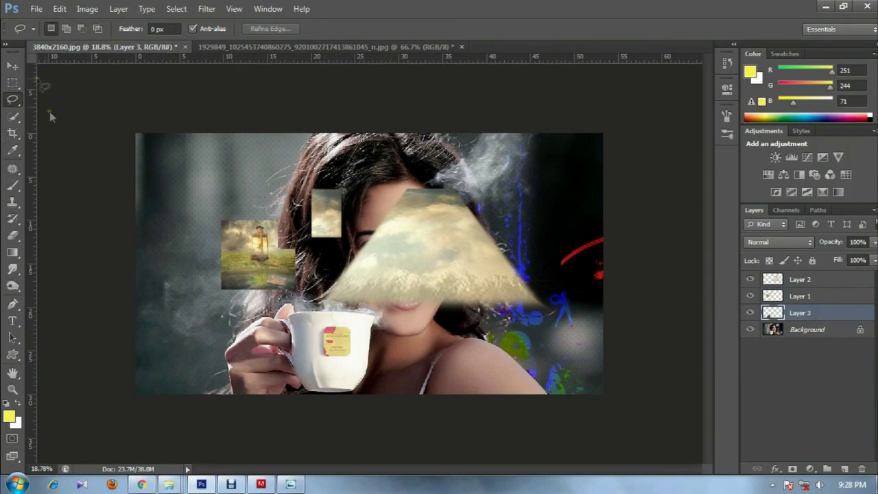
Move the Layer 3 cup copy to the upper left of the photo
left_click(12, 67)
left_click_drag(317, 356, 223, 203)
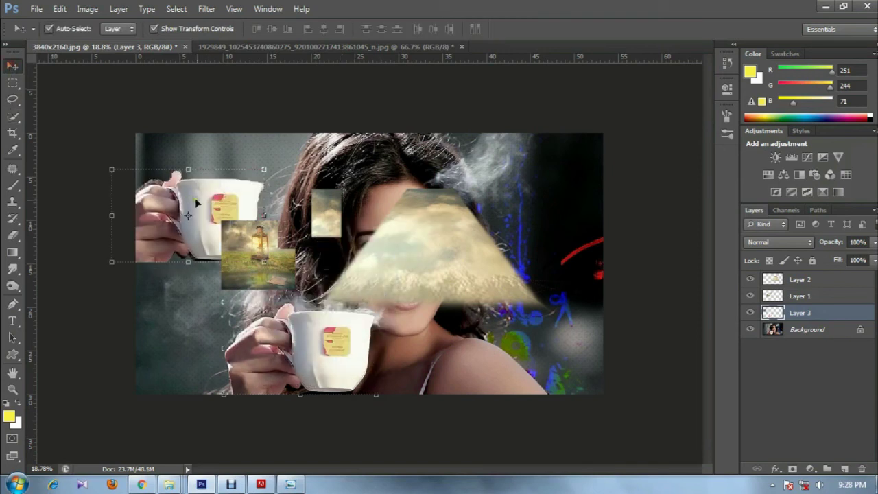
mouse_move(195, 199)
left_mouse_down()
mouse_move(329, 200)
mouse_move(251, 187)
mouse_move(278, 298)
mouse_move(272, 154)
left_mouse_up()
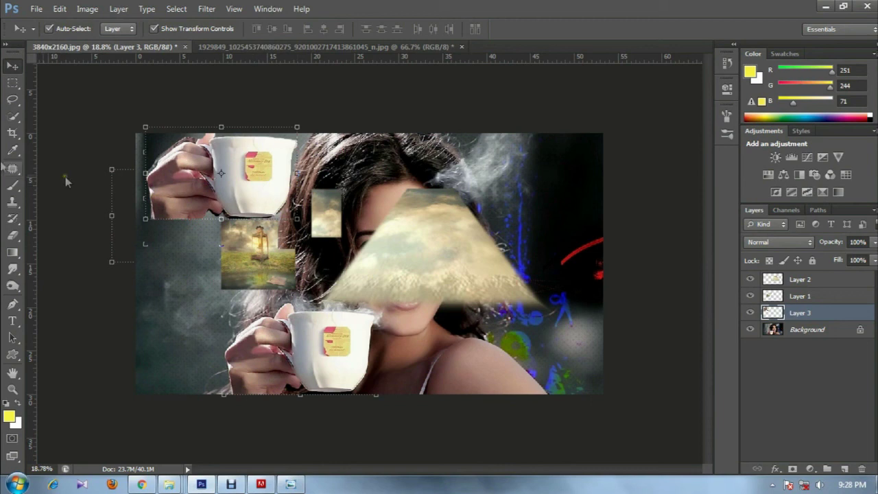
Choose the Polygonal Lasso, target the Background layer, and place then cancel a first point at the cup
left_click(16, 117)
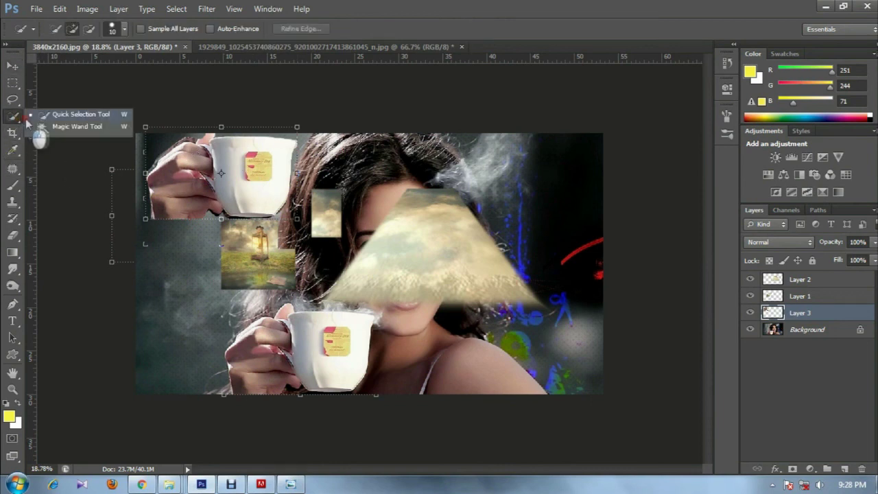
left_click(12, 99)
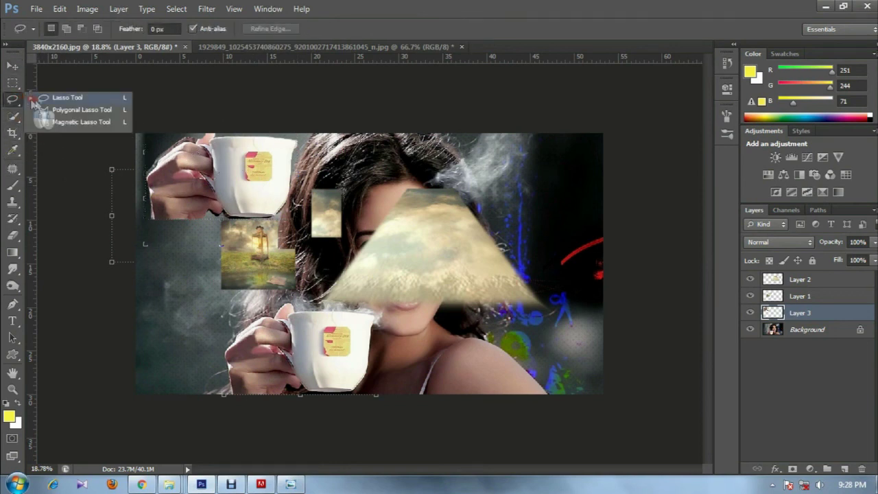
left_click(80, 111)
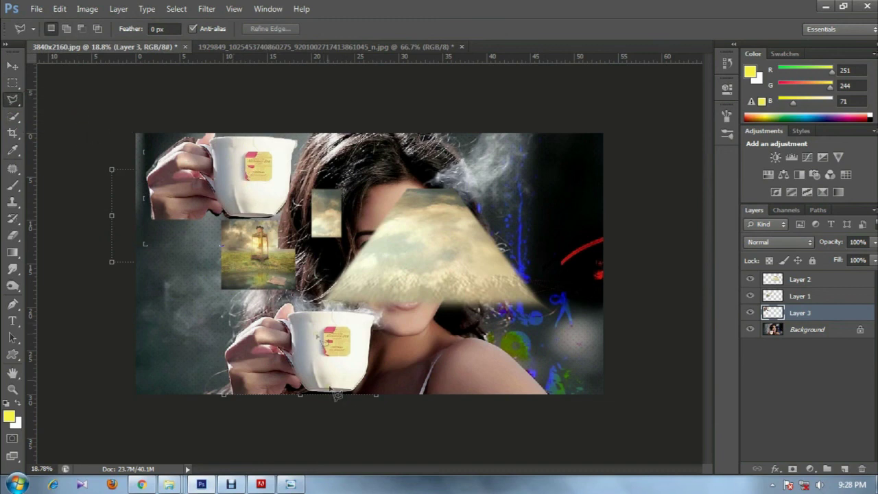
left_click(821, 330)
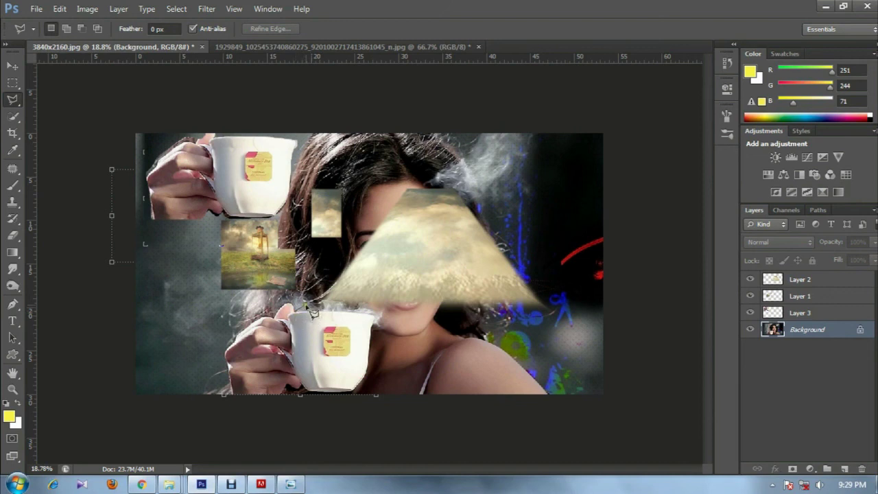
left_click(303, 309)
key("Escape")
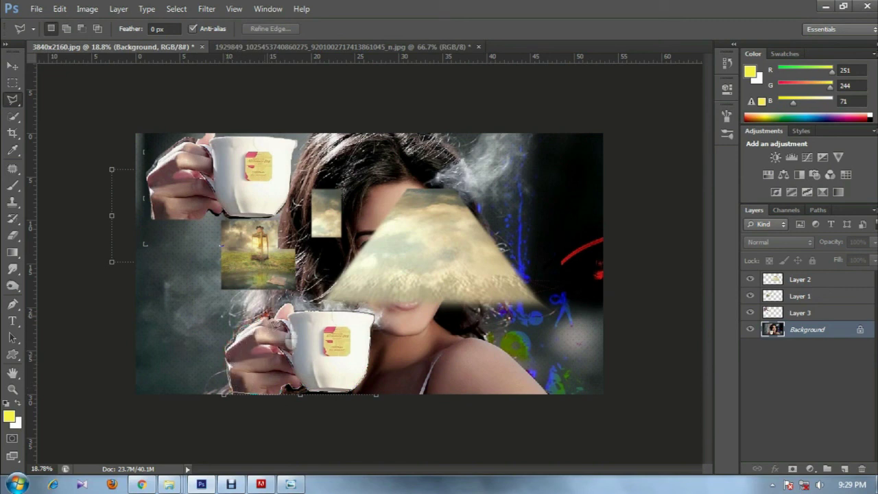
Copy the lower cup selection, move it, then set it back over the white patch
left_click(304, 317)
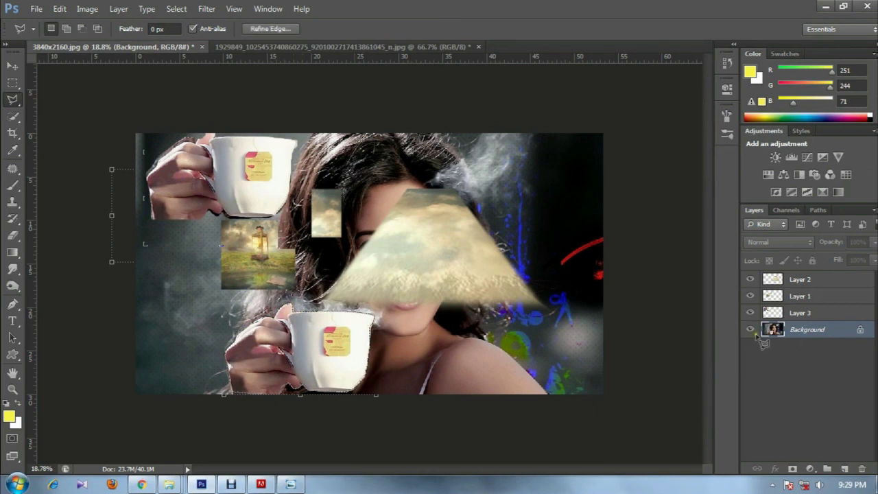
left_click(59, 8)
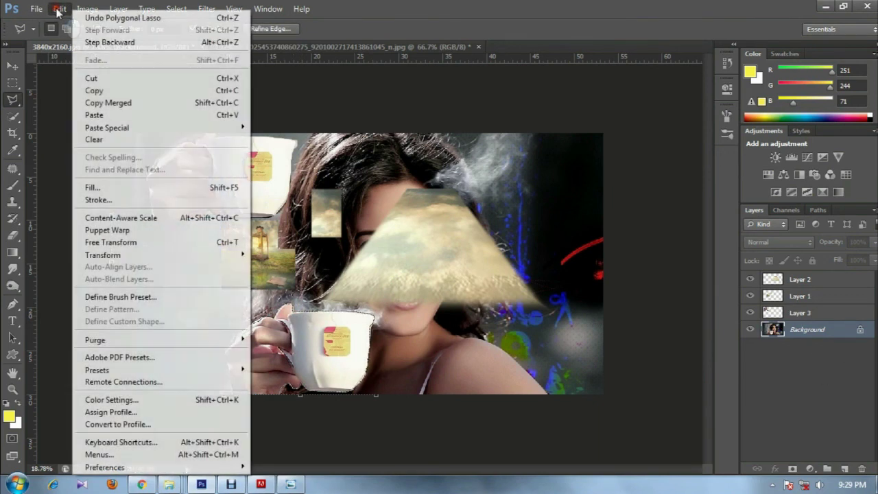
left_click(86, 92)
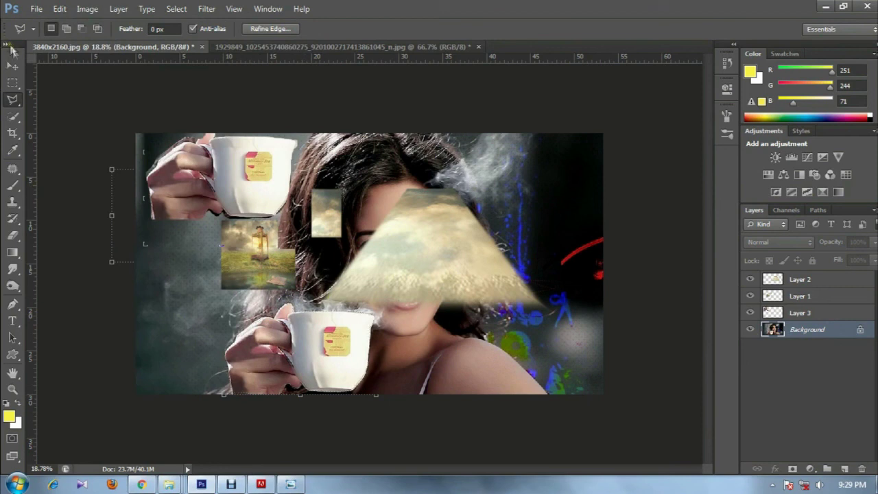
left_click(12, 66)
mouse_move(292, 342)
left_mouse_down()
mouse_move(437, 194)
mouse_move(303, 341)
mouse_move(206, 296)
mouse_move(194, 316)
left_mouse_up()
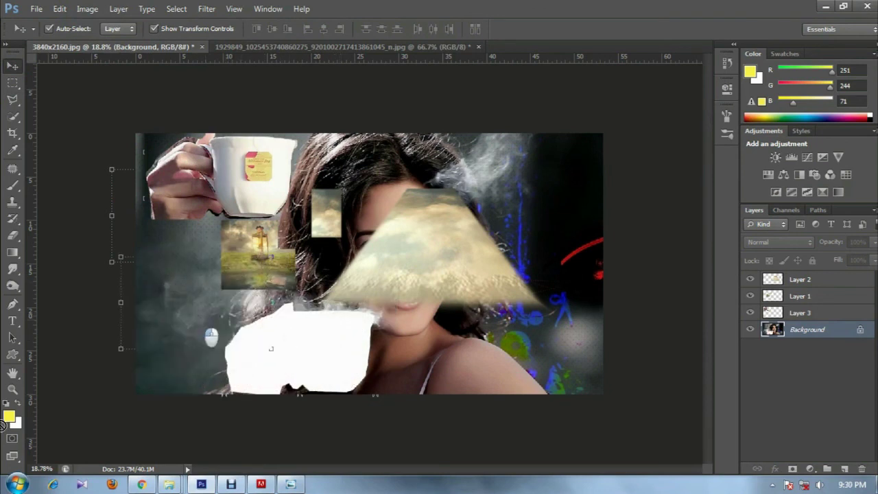
left_click_drag(194, 316, 282, 339)
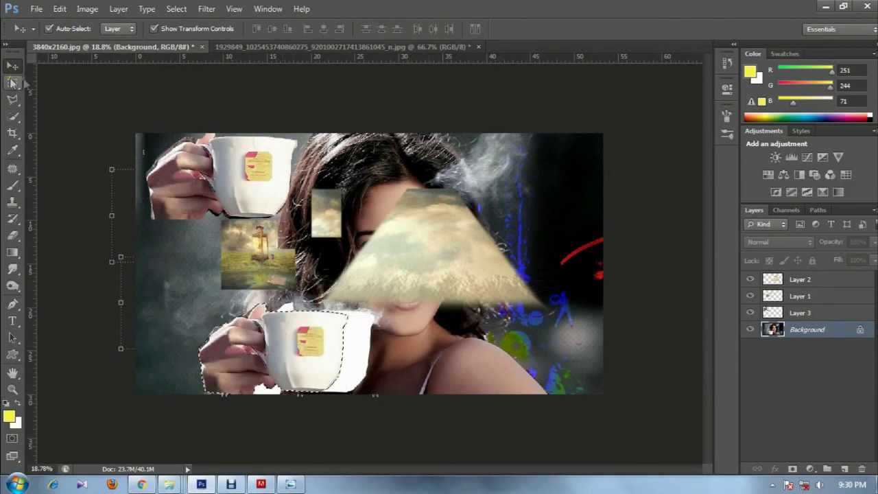
Deselect, briefly pick Layer 2, then make the Background photo layer active
left_click(87, 9)
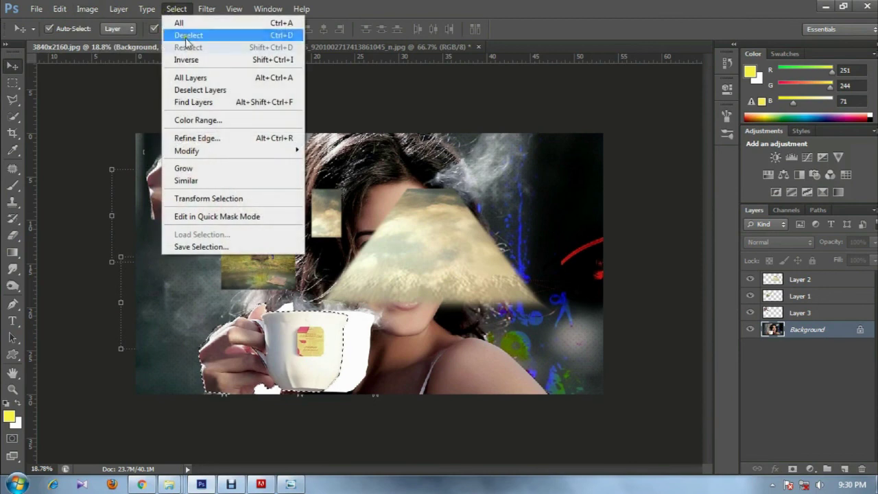
left_click(189, 35)
left_click(12, 82)
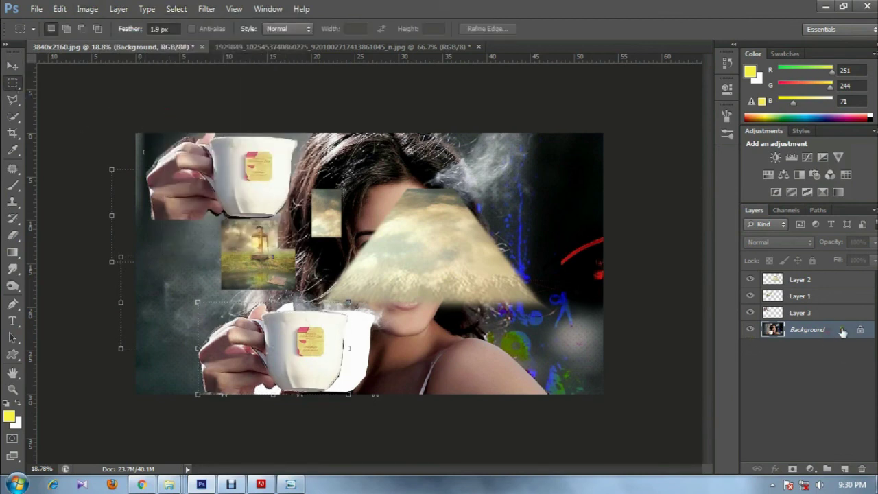
left_click(12, 65)
left_click(543, 189)
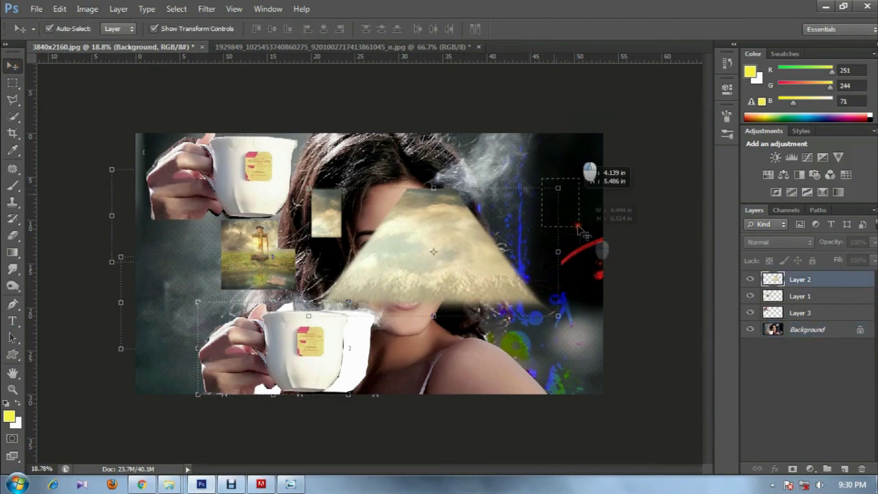
left_click_drag(594, 150, 591, 164)
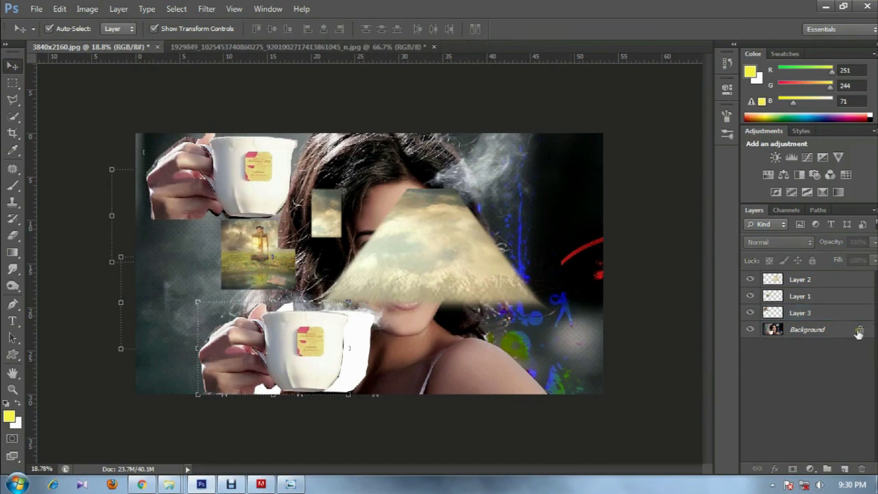
left_click(844, 335)
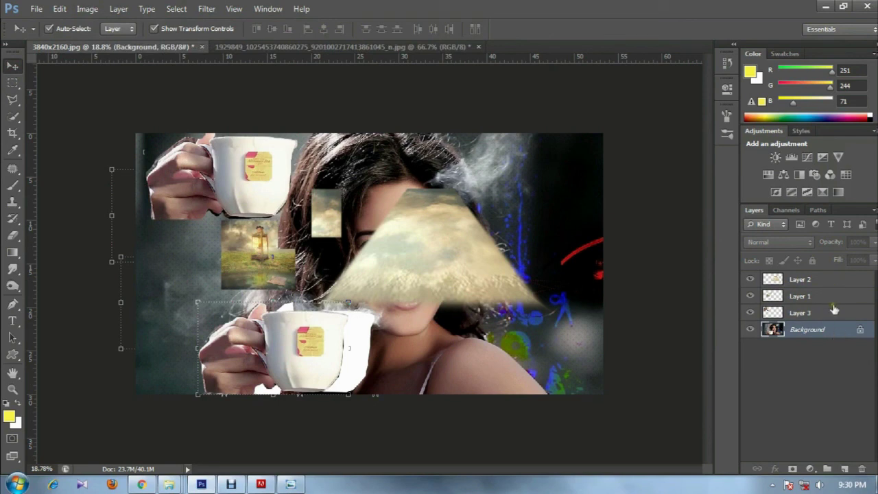
left_click(579, 175)
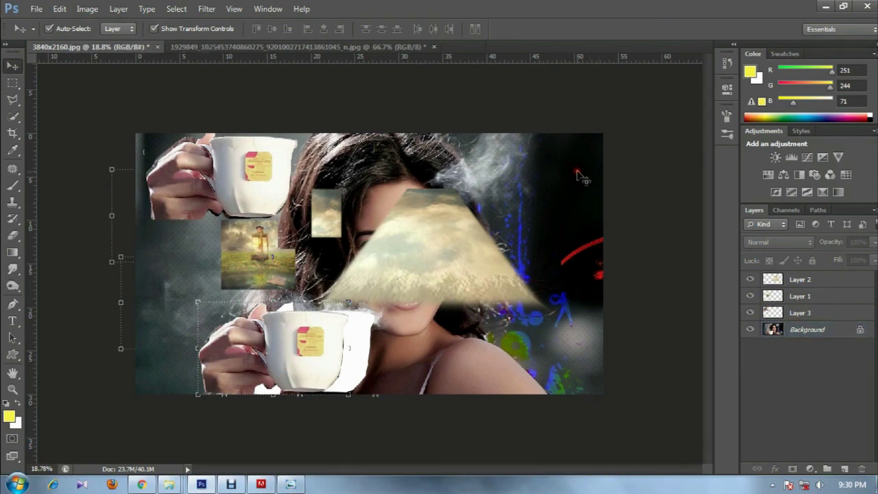
left_click(837, 333)
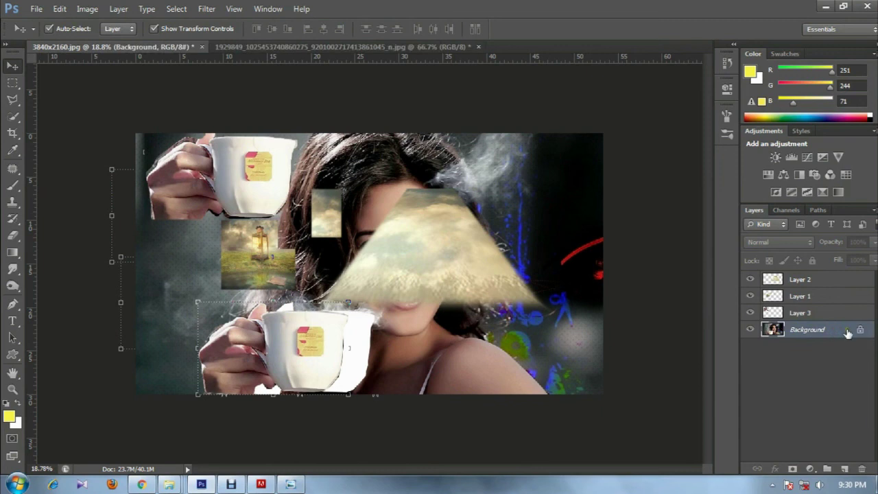
Convert the Background into a normal layer named Layer 0
left_click(118, 9)
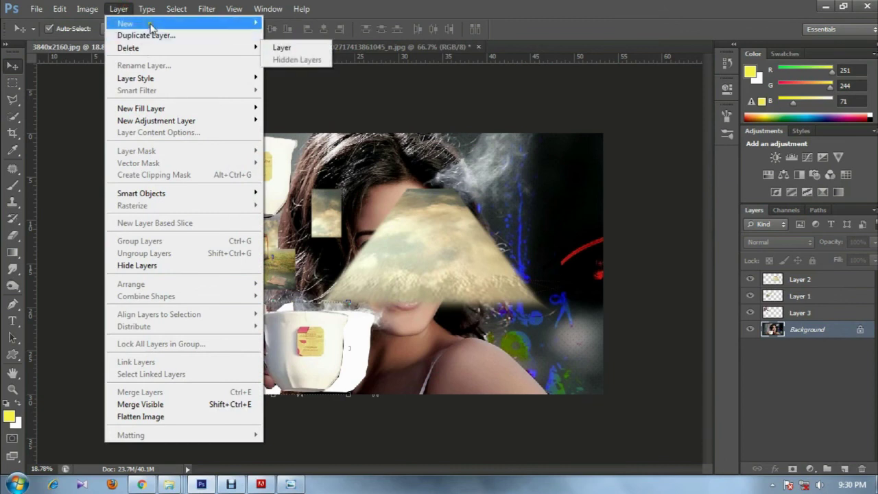
mouse_move(124, 23)
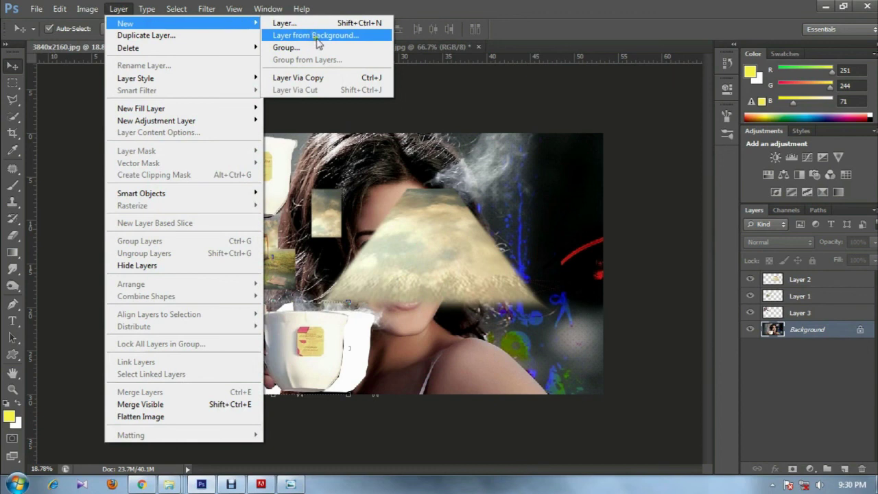
left_click(314, 37)
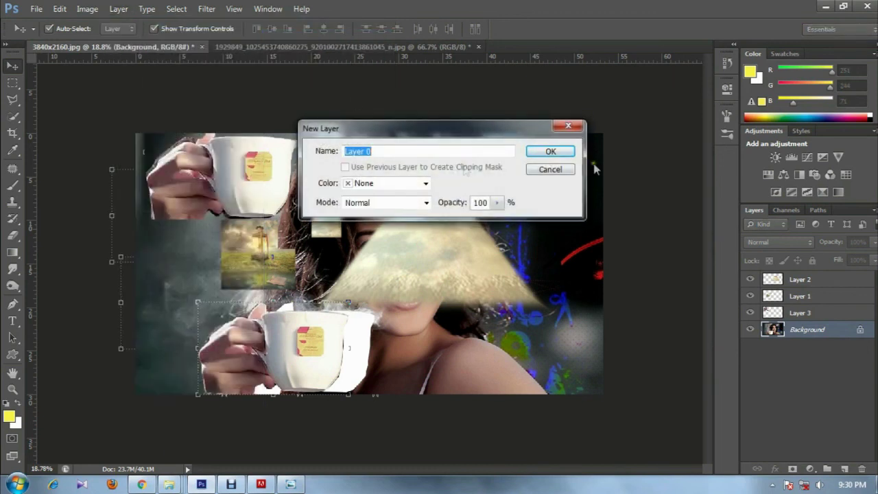
left_click(546, 152)
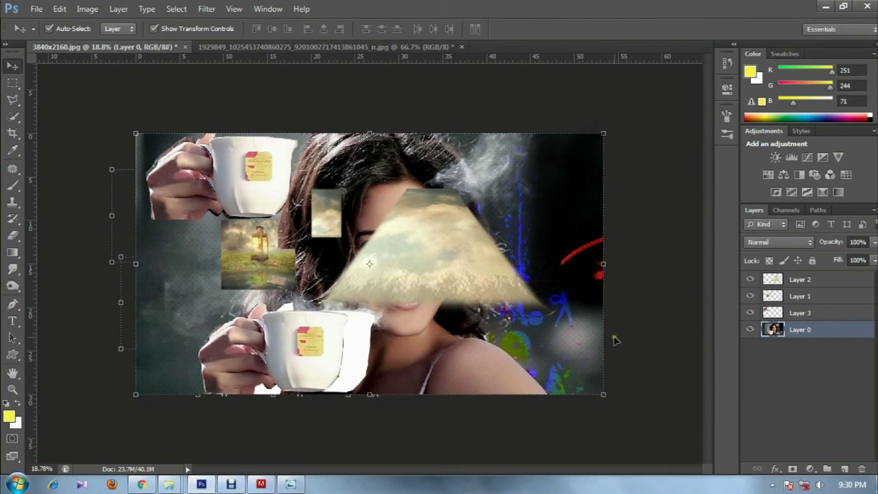
Test-shift Layer 0, return it to fill the canvas, and apply Lock All
left_click_drag(568, 196, 500, 207)
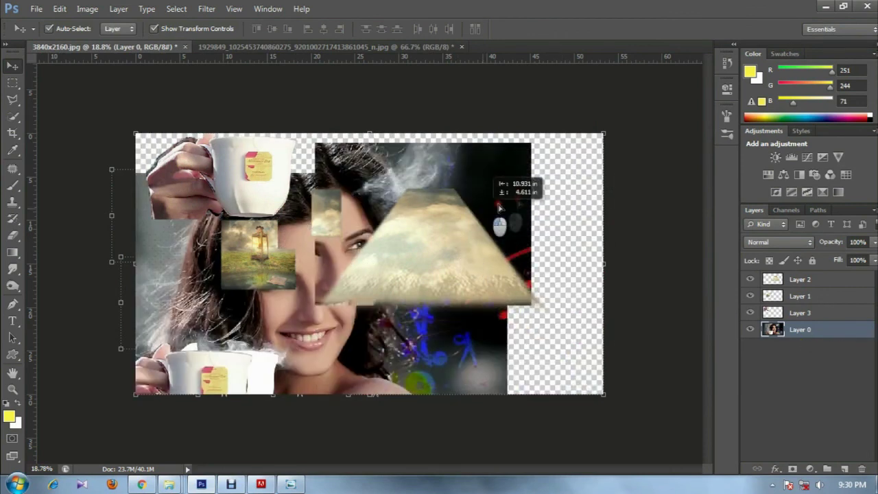
mouse_move(499, 208)
left_mouse_down()
mouse_move(567, 194)
mouse_move(567, 179)
mouse_move(555, 206)
mouse_move(558, 198)
left_mouse_up()
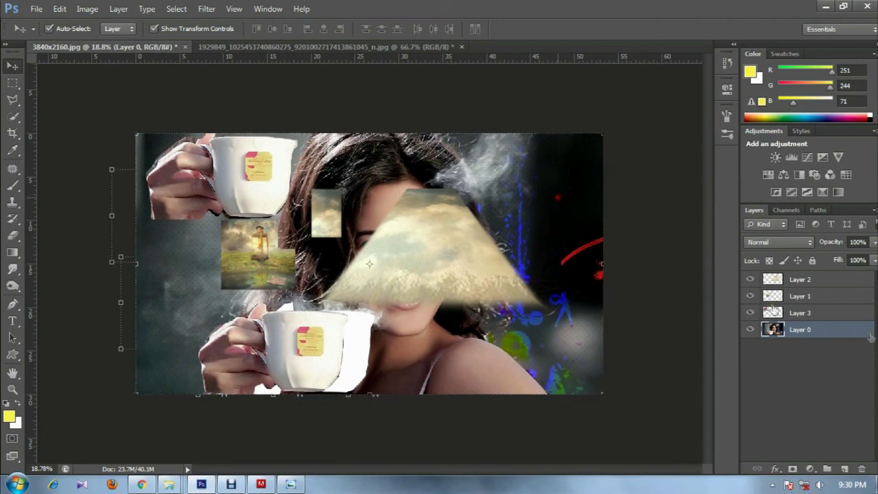
left_click(811, 260)
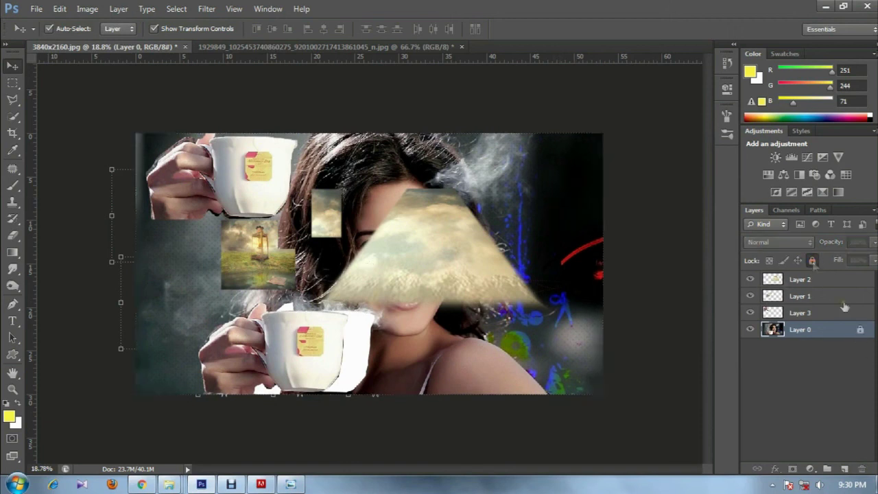
mouse_move(602, 278)
left_mouse_down()
mouse_move(578, 223)
mouse_move(613, 222)
left_mouse_up()
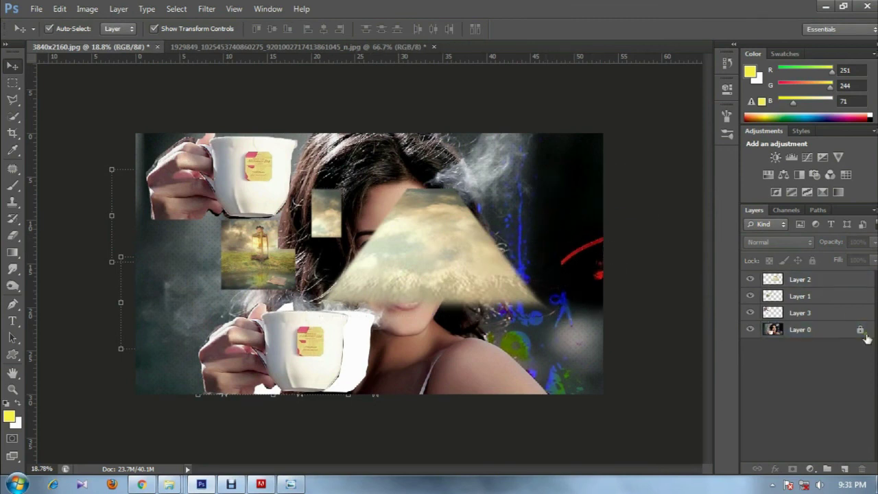
Drag Layer 3's extra teacup from the top-left into the top-right corner, above the original cup
left_click(837, 313)
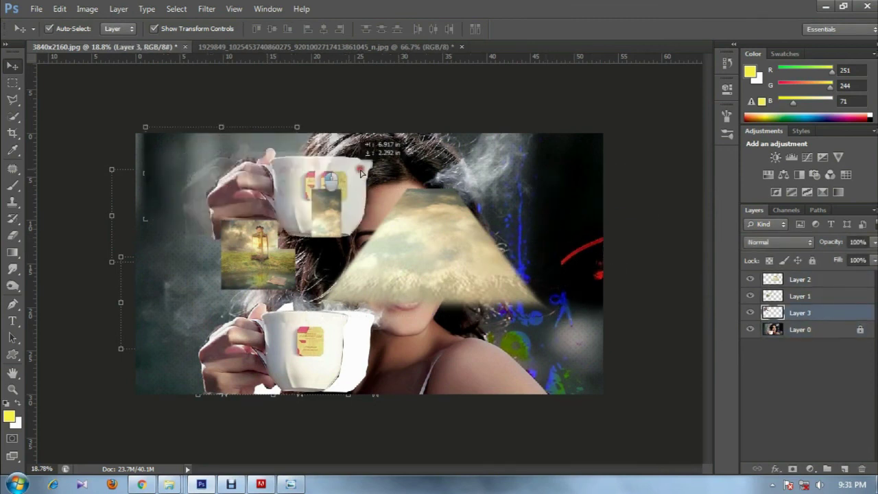
mouse_move(268, 152)
left_mouse_down()
mouse_move(576, 154)
mouse_move(569, 152)
left_mouse_up()
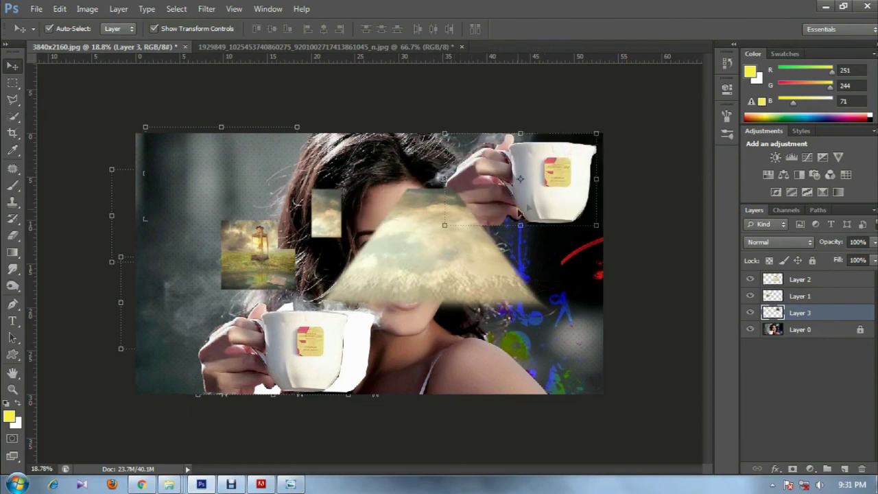
left_click_drag(546, 198, 563, 198)
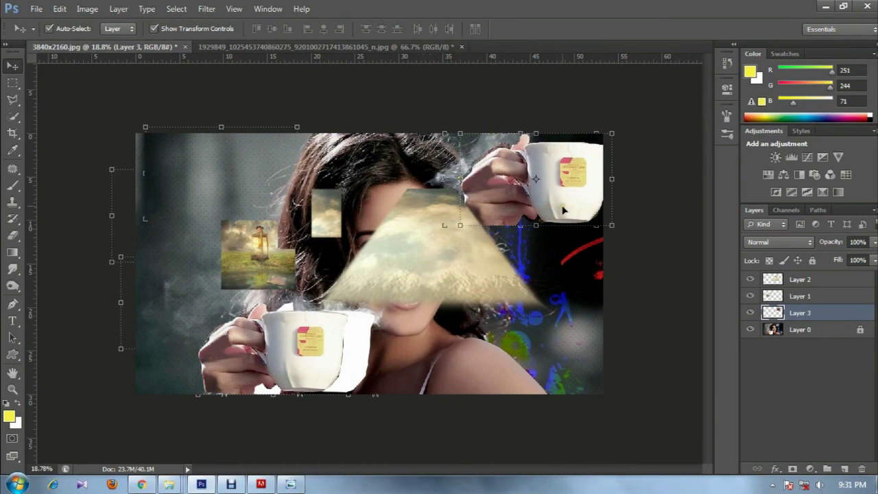
left_click_drag(564, 207, 554, 203)
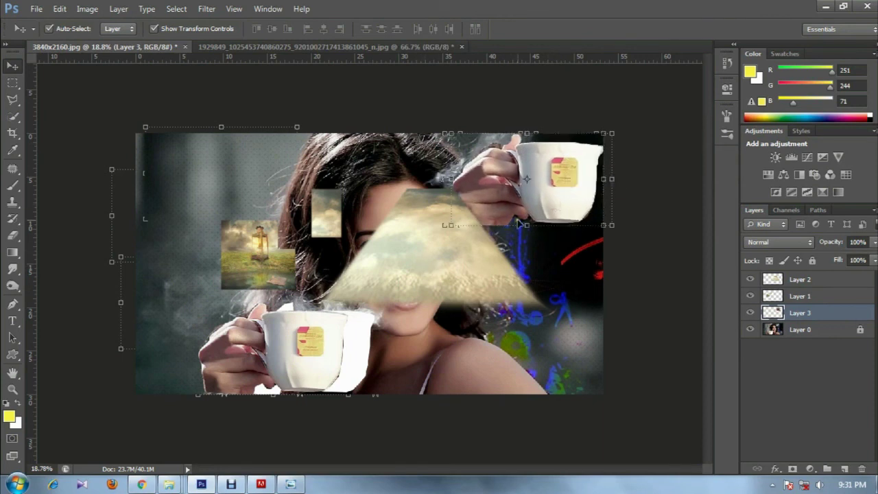
mouse_move(505, 210)
left_mouse_down()
mouse_move(559, 348)
mouse_move(557, 168)
left_mouse_up()
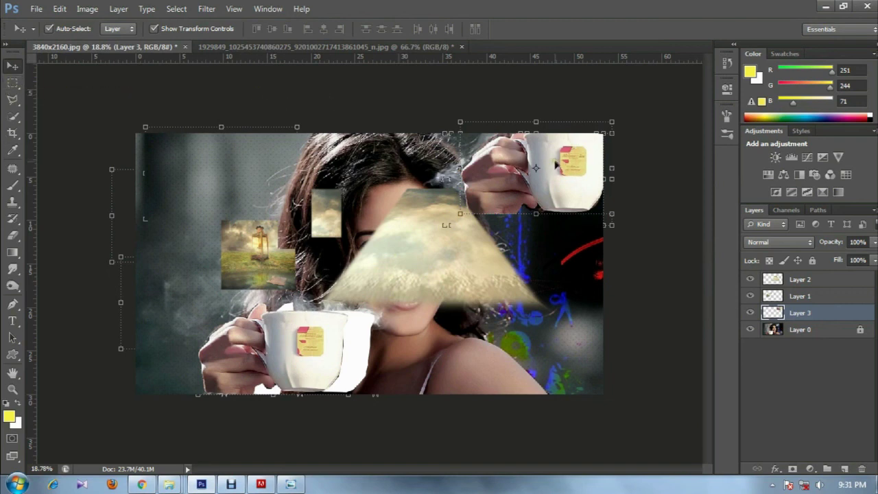
mouse_move(548, 155)
left_mouse_down()
mouse_move(552, 208)
mouse_move(537, 181)
mouse_move(569, 220)
mouse_move(551, 196)
mouse_move(558, 187)
left_mouse_up()
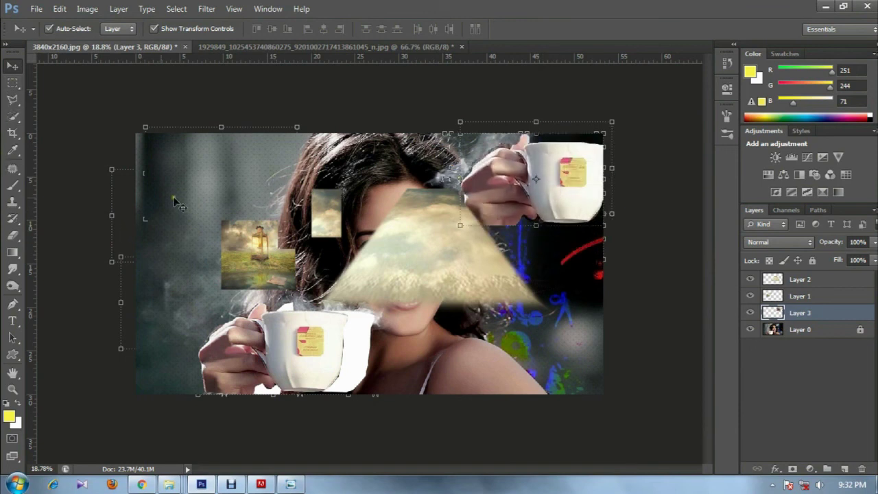
Try the magnetic lasso and quick selection tools, then move Layer 3's teacup to the left edge
left_click(13, 99)
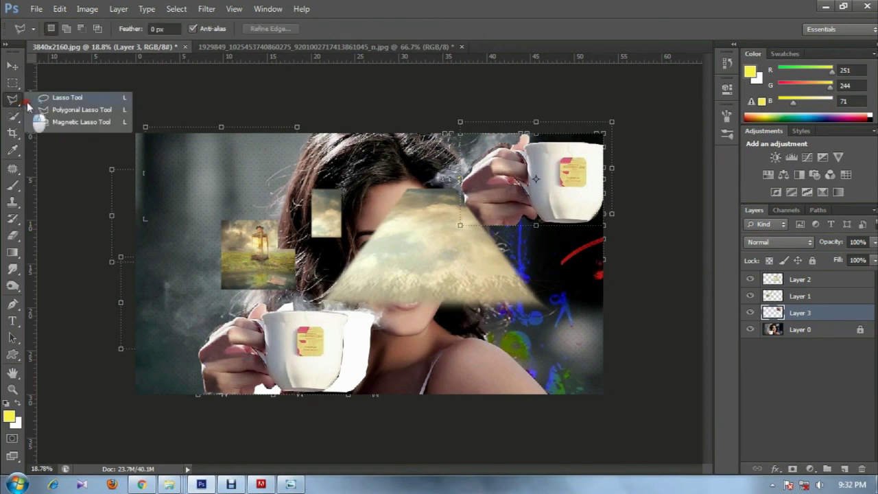
left_click(86, 125)
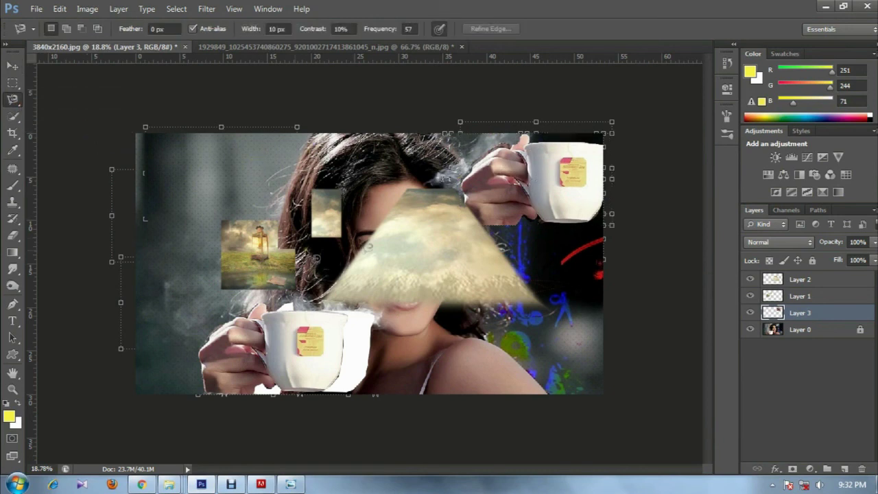
left_click(12, 115)
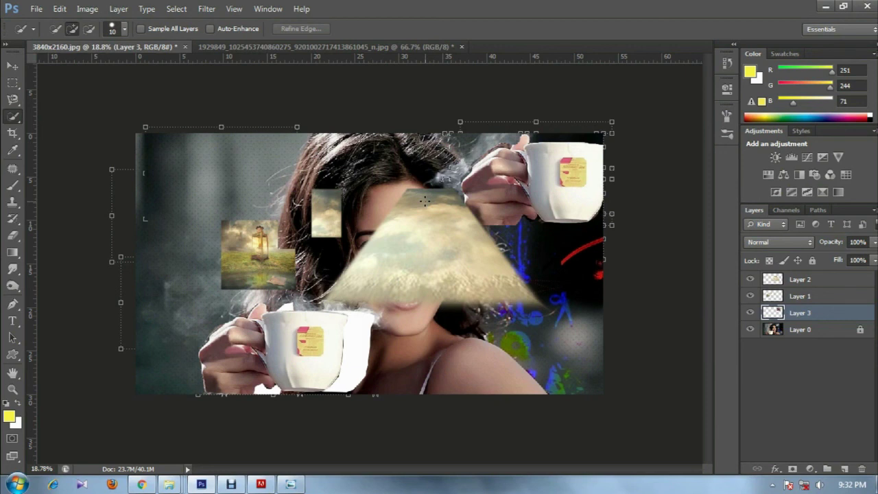
left_click(12, 65)
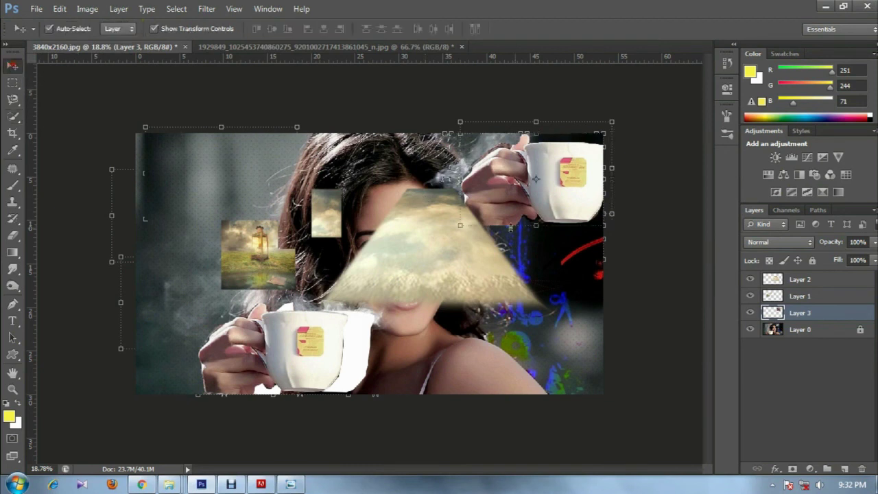
left_click_drag(536, 194, 192, 273)
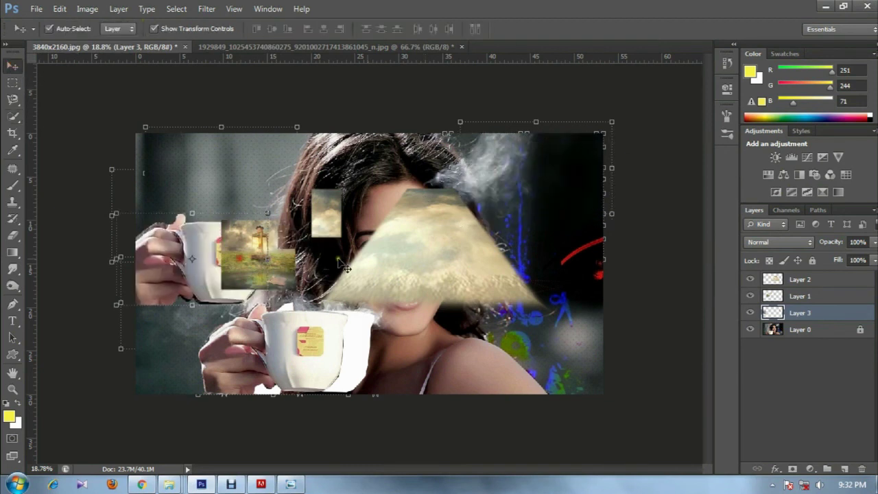
Shift Layer 2's cloud patch off the face into the lower right
left_click(425, 260)
left_click_drag(425, 261, 519, 308)
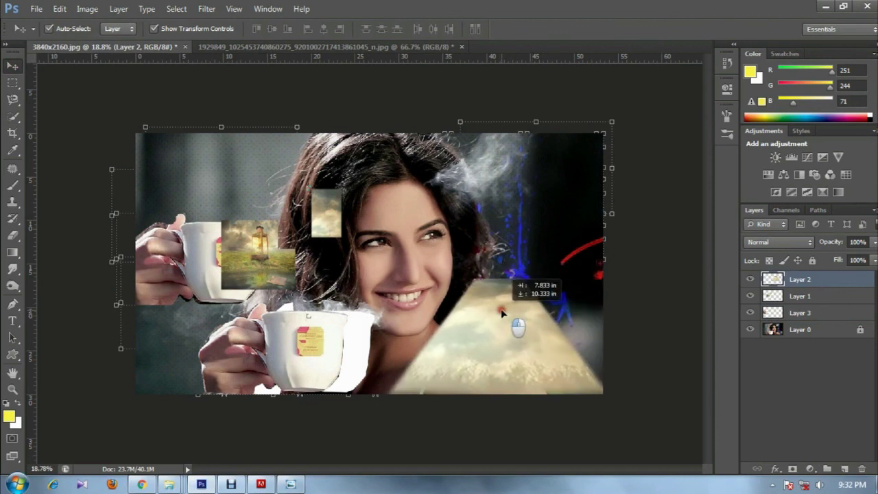
left_click_drag(519, 308, 499, 315)
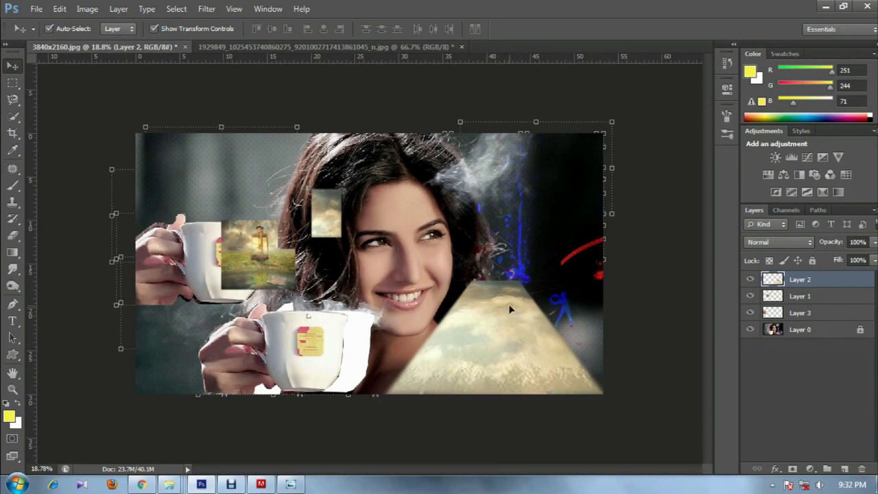
left_click(510, 310)
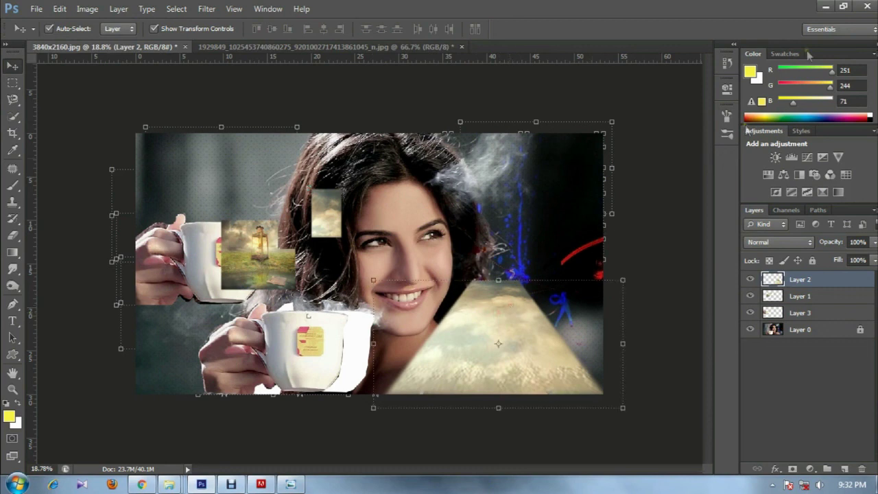